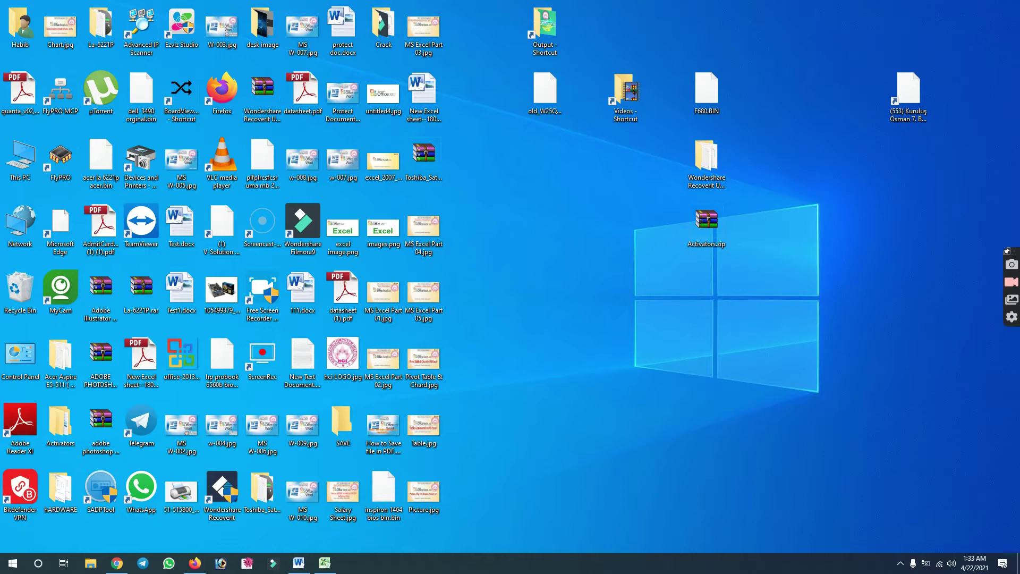
- Restore the Book1 Excel workbook window from the taskbar
left_click(325, 563)
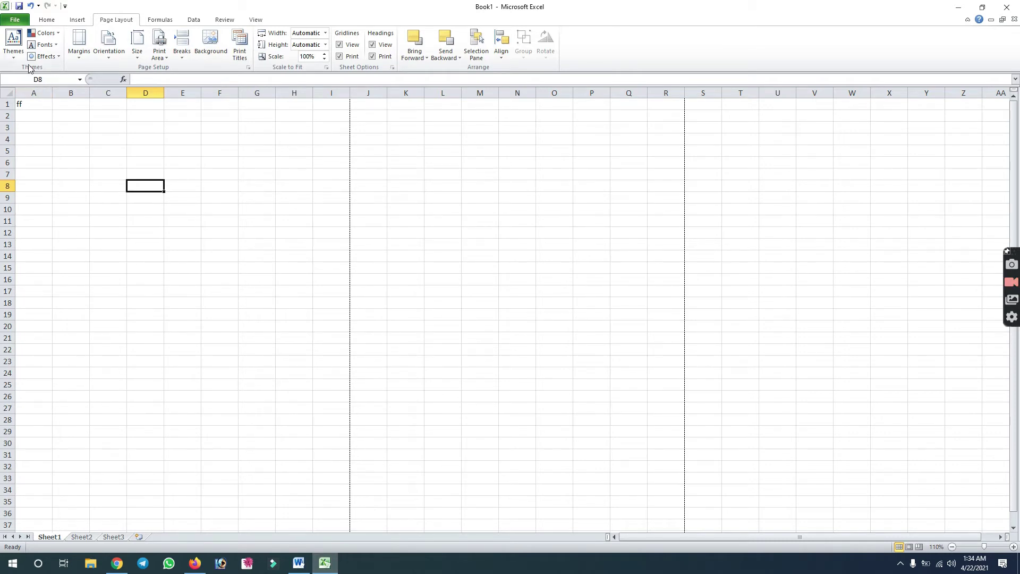
left_click(12, 59)
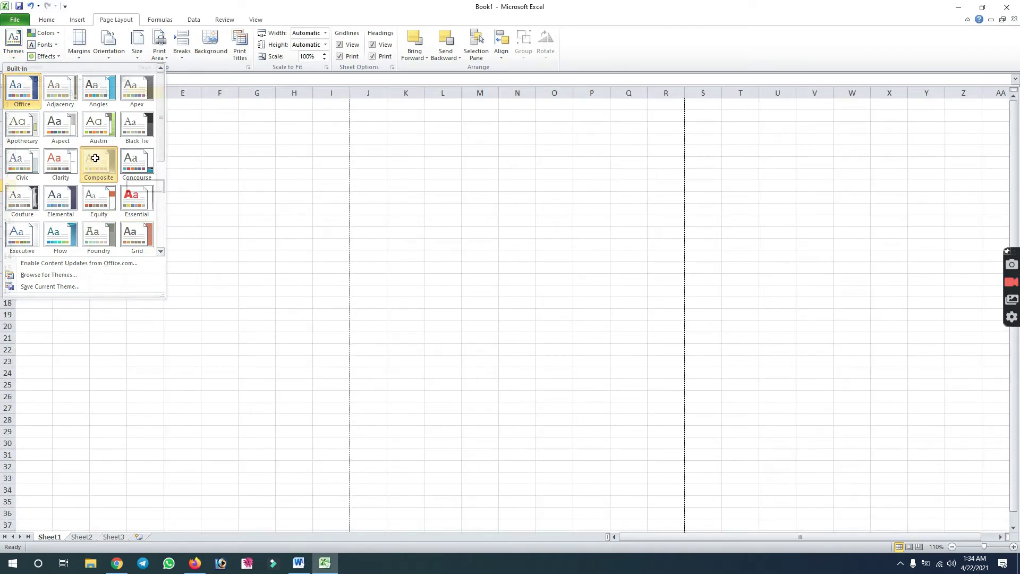
left_click(95, 158)
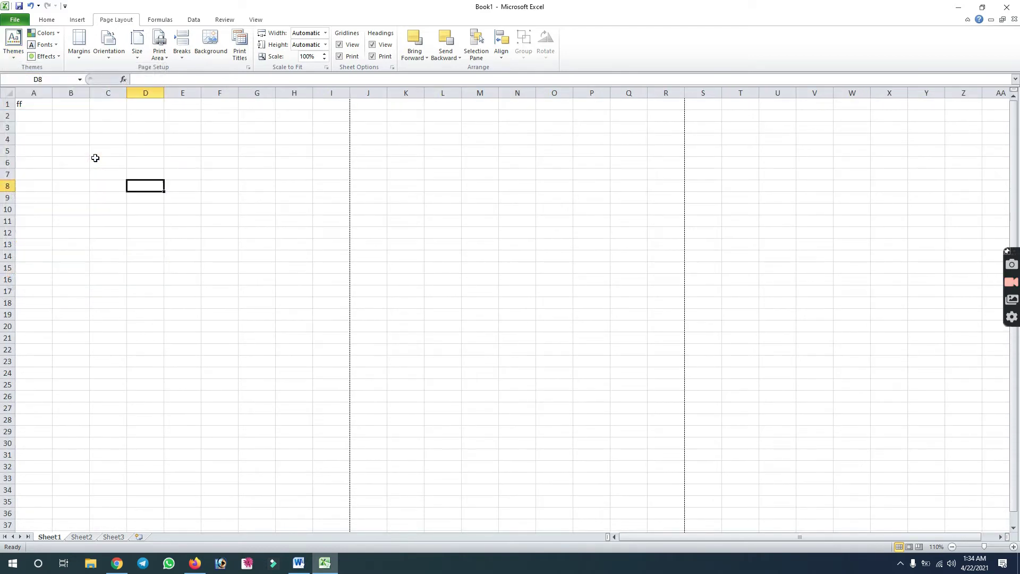
left_click(13, 54)
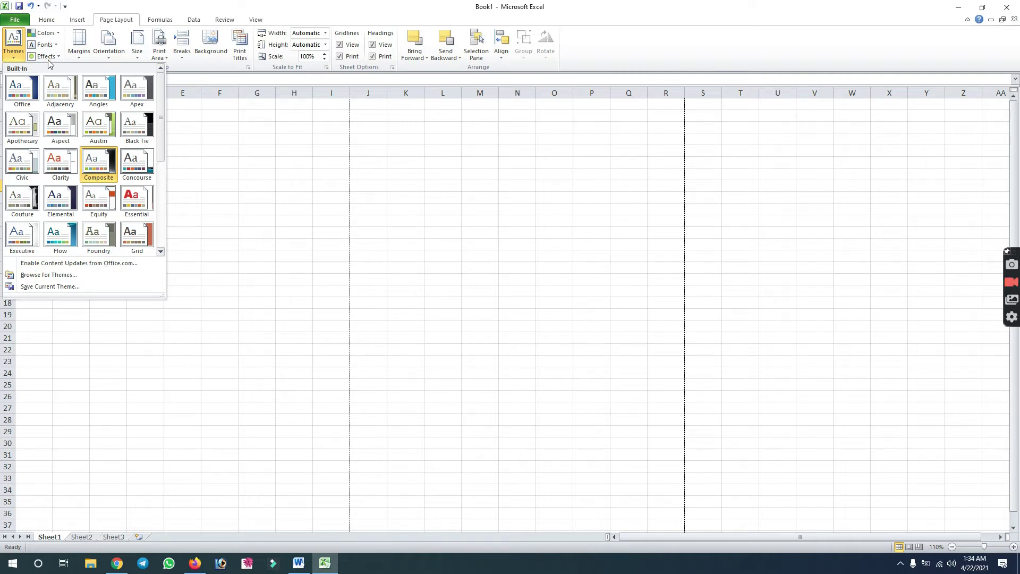
left_click(46, 56)
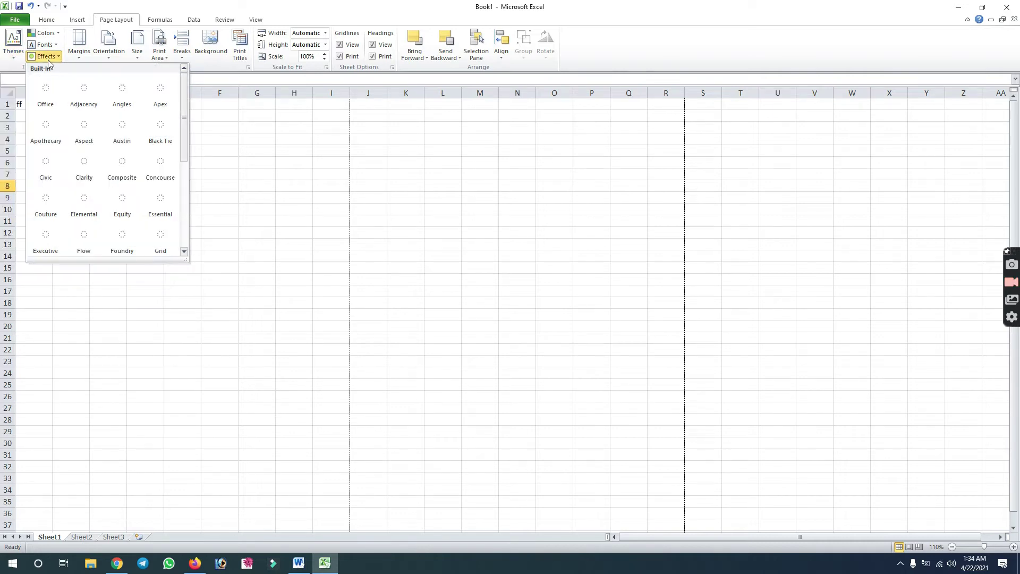
left_click(58, 33)
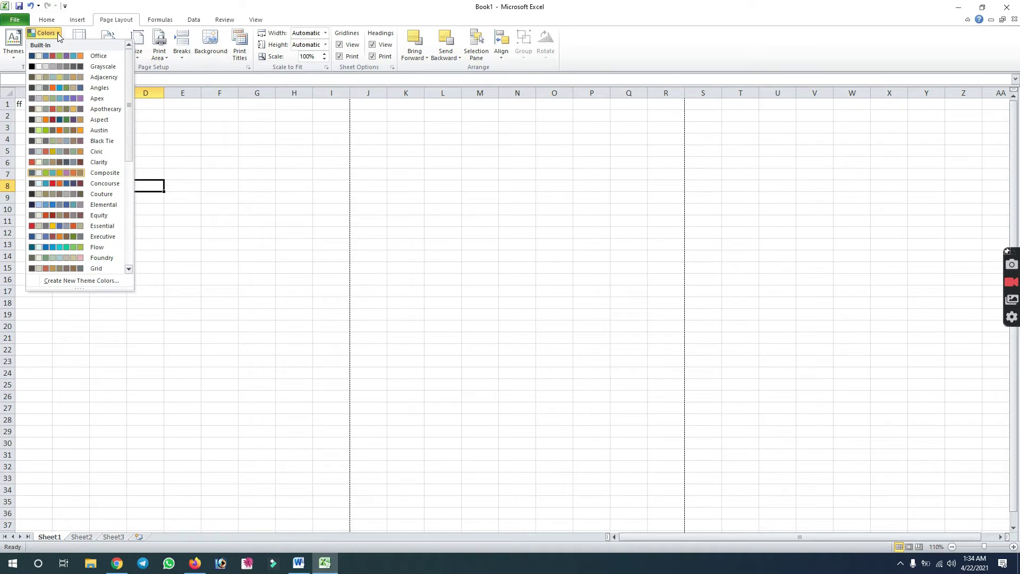
left_click(149, 4)
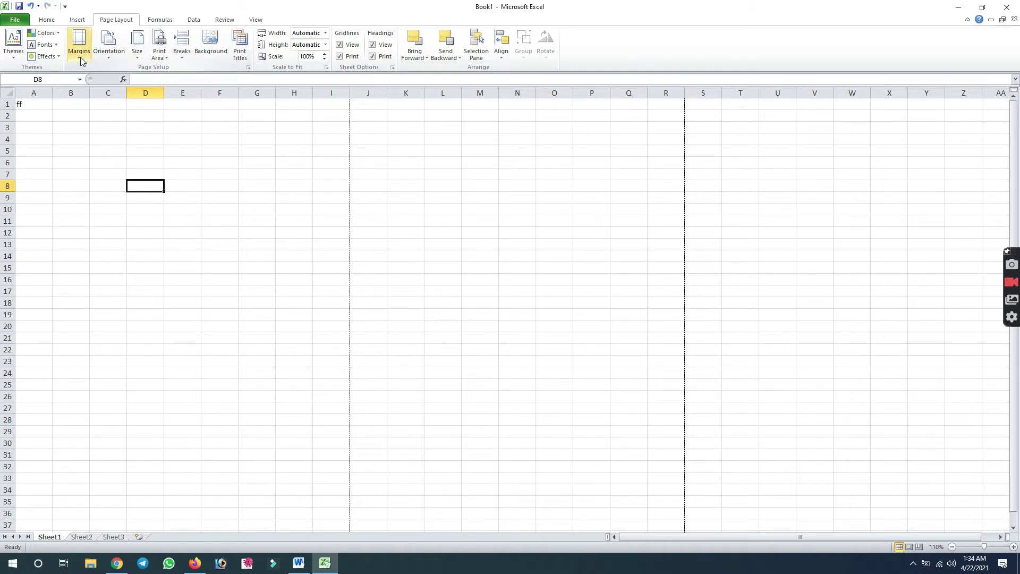
- Set custom page margins to top 0.25, left 0.45, bottom 1.25 and right 0.2
left_click(81, 56)
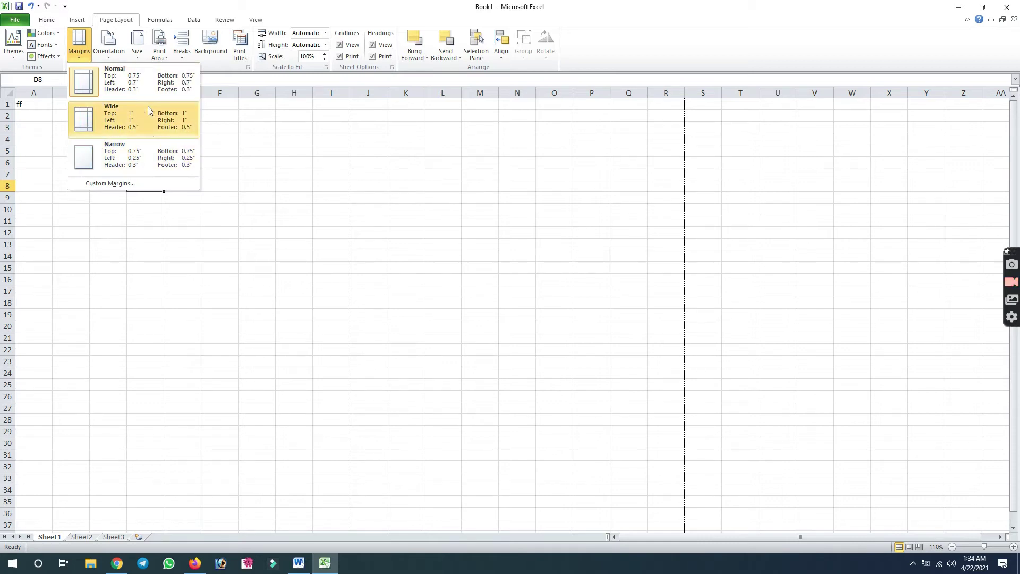
left_click(118, 184)
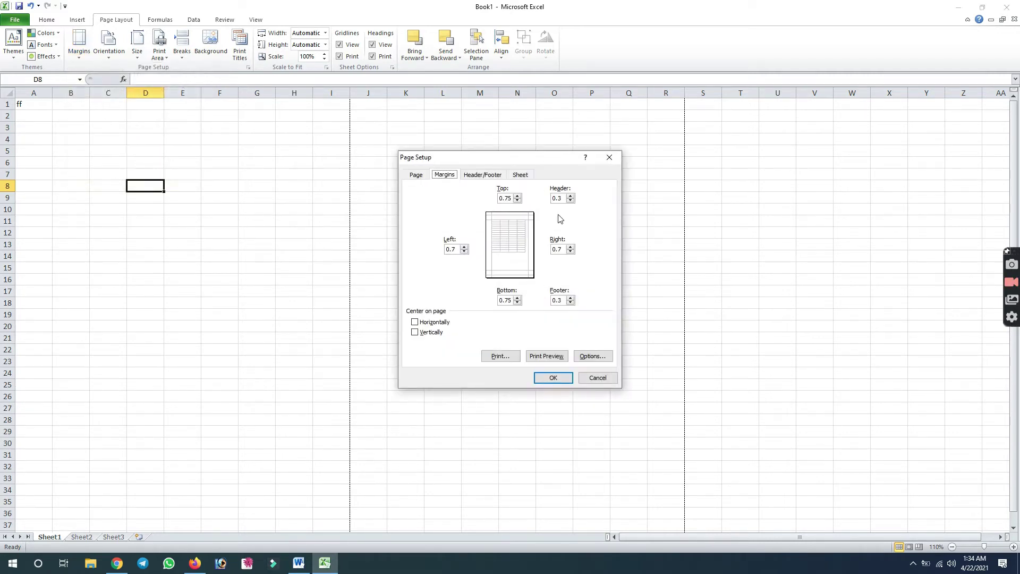
left_click(518, 201)
left_click(518, 201)
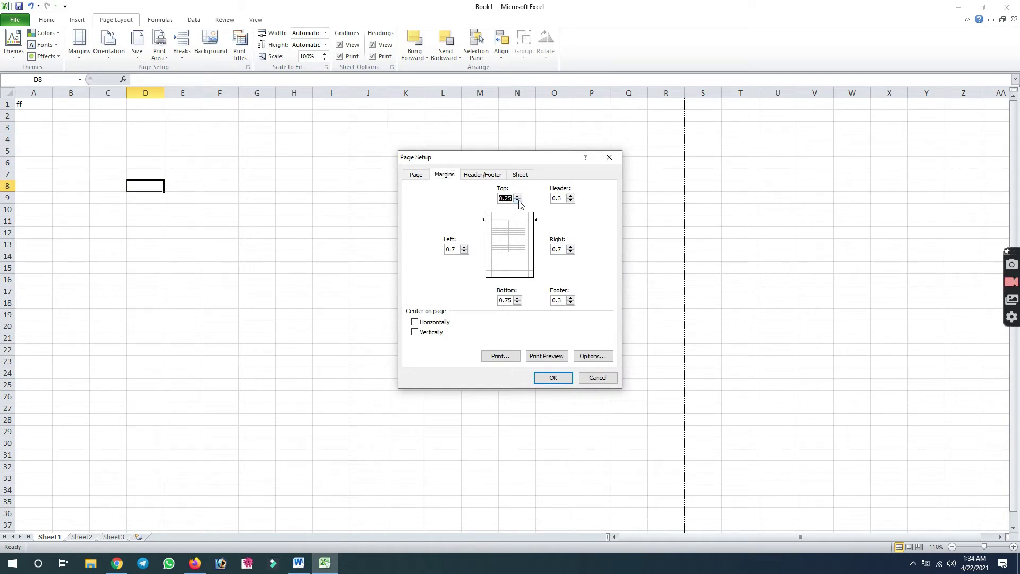
left_click(464, 251)
left_click(518, 301)
left_click(518, 298)
left_click(517, 299)
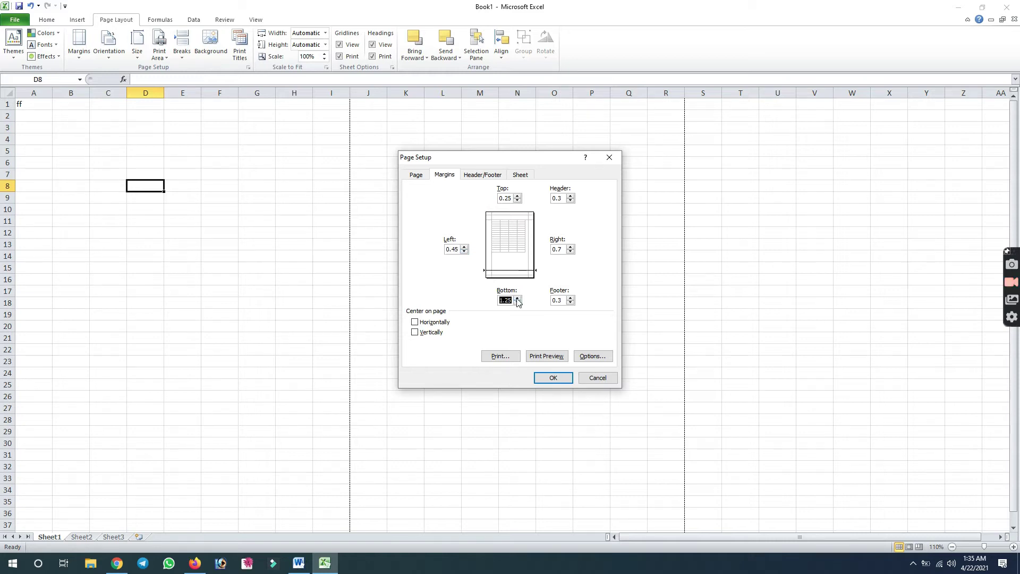
left_click(571, 252)
left_click(570, 252)
left_click(415, 177)
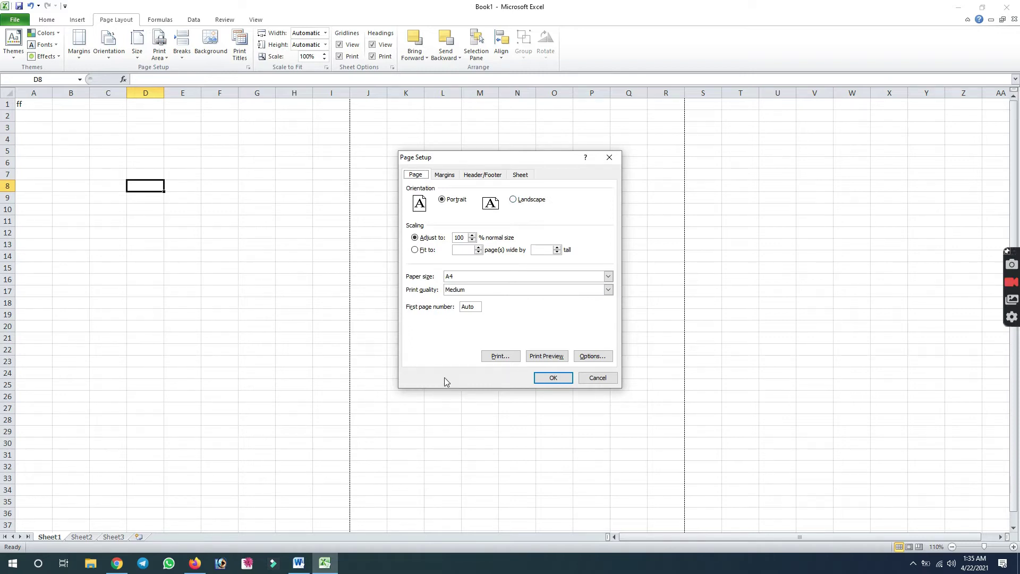
left_click(455, 279)
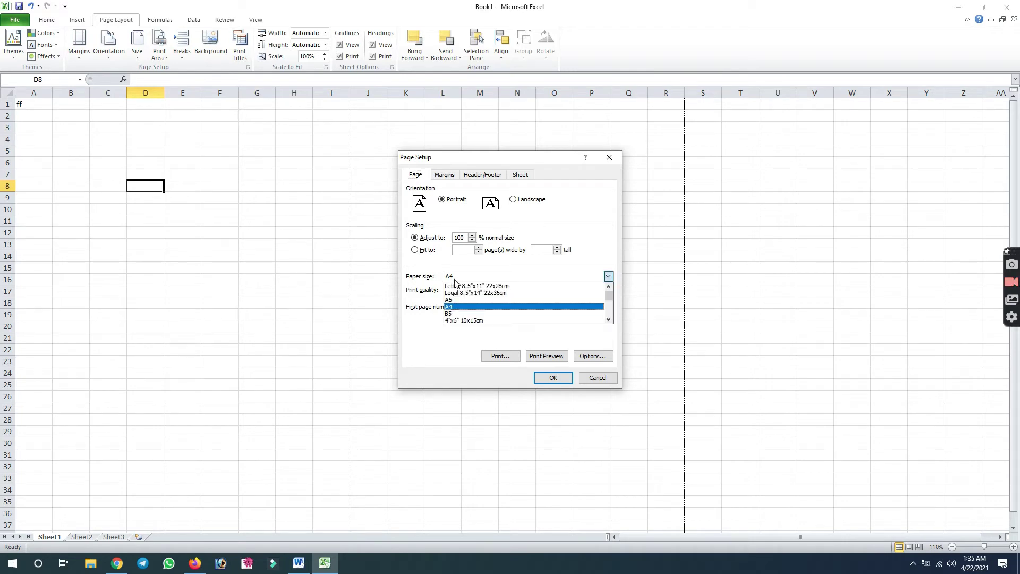
left_click(455, 280)
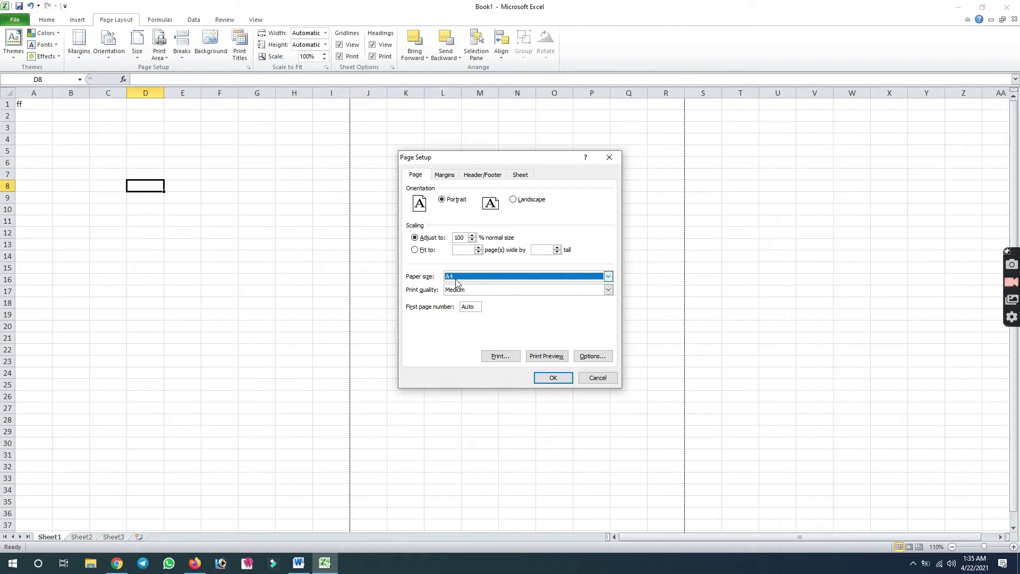
left_click(456, 292)
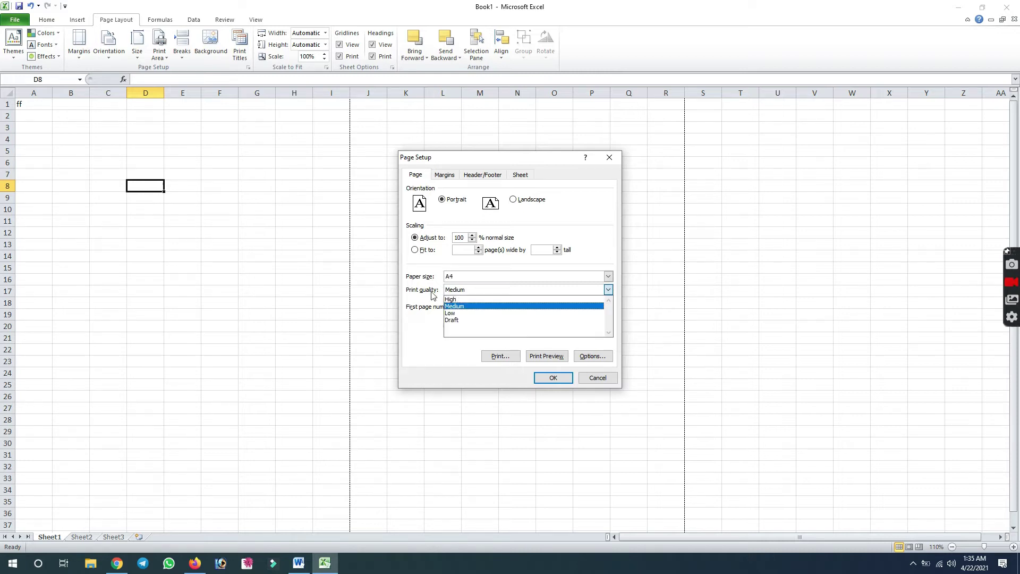
left_click(431, 292)
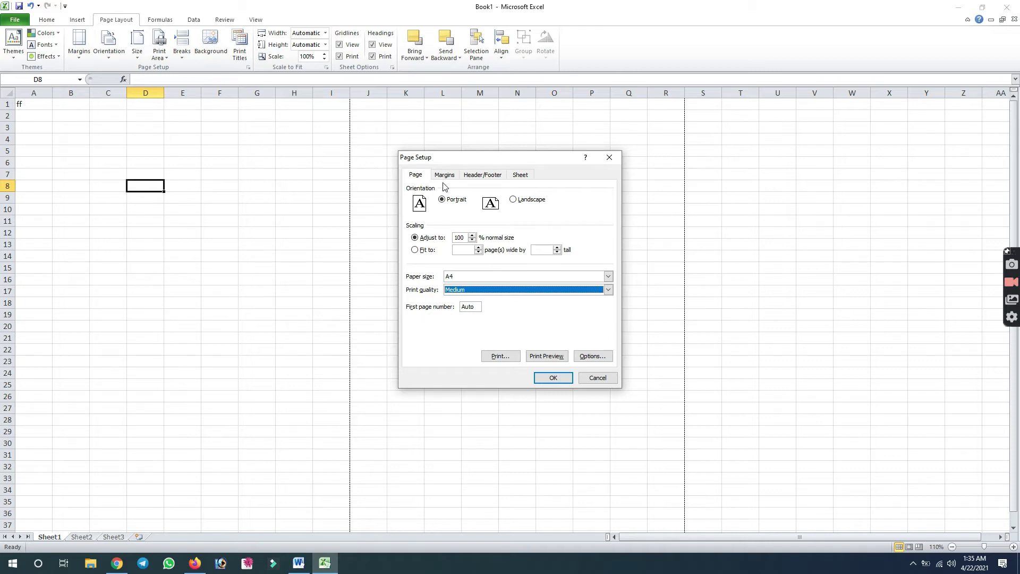
left_click(417, 176)
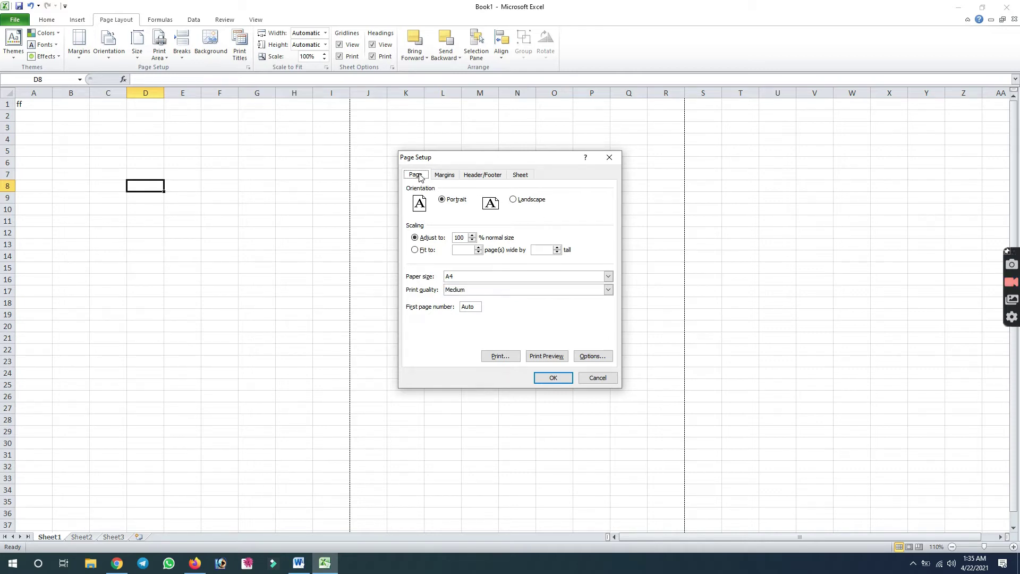
left_click(444, 176)
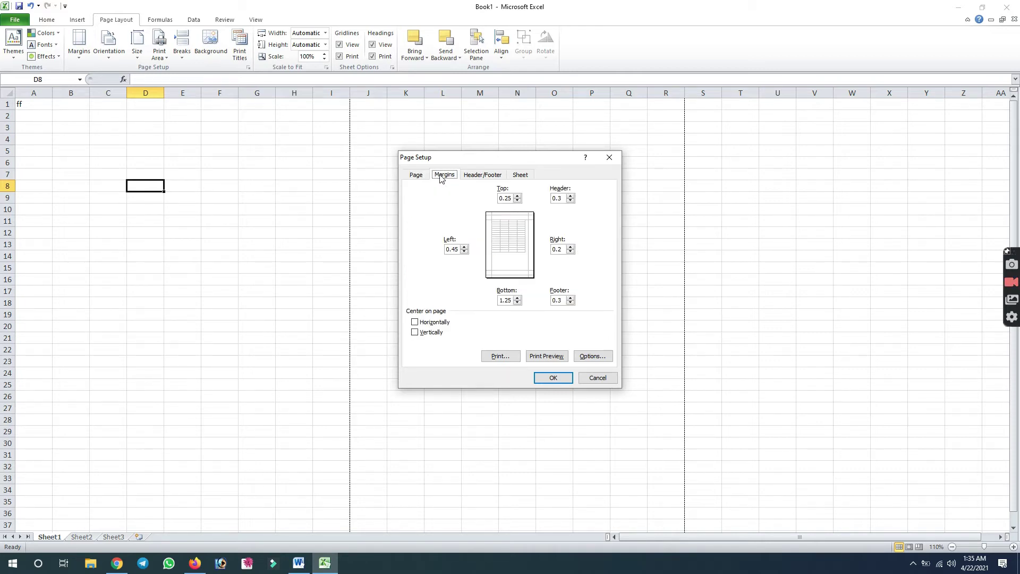
- Start a custom header with page number of total pages (&[Page]/&[Pages]) on the left
left_click(473, 176)
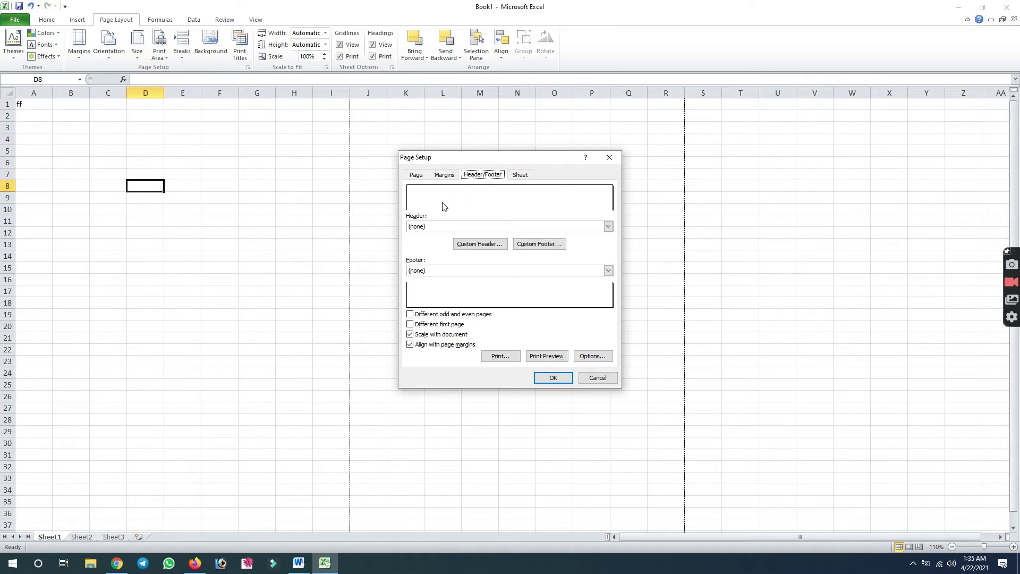
left_click(476, 248)
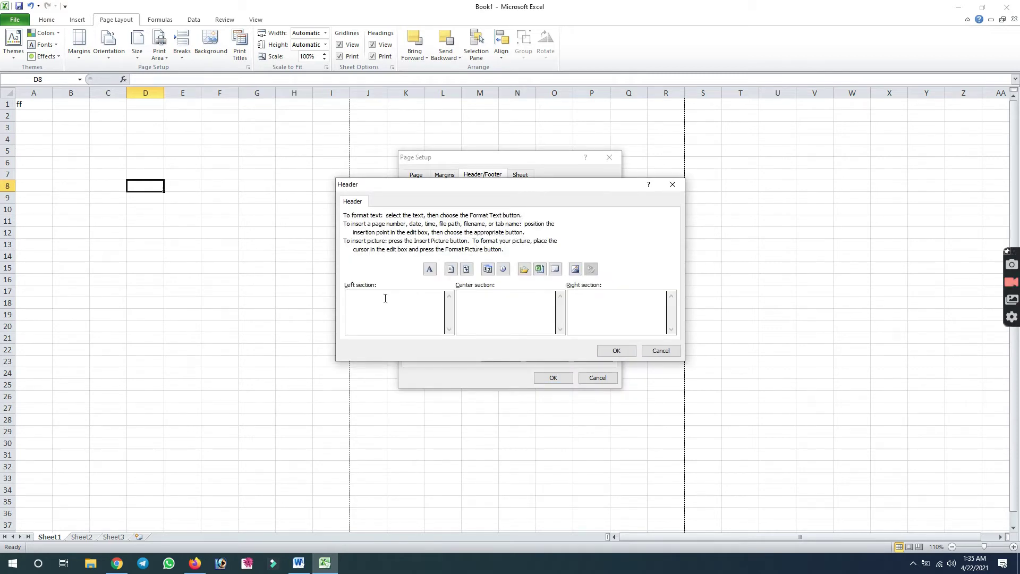
left_click(453, 273)
left_click(481, 296)
left_click(467, 270)
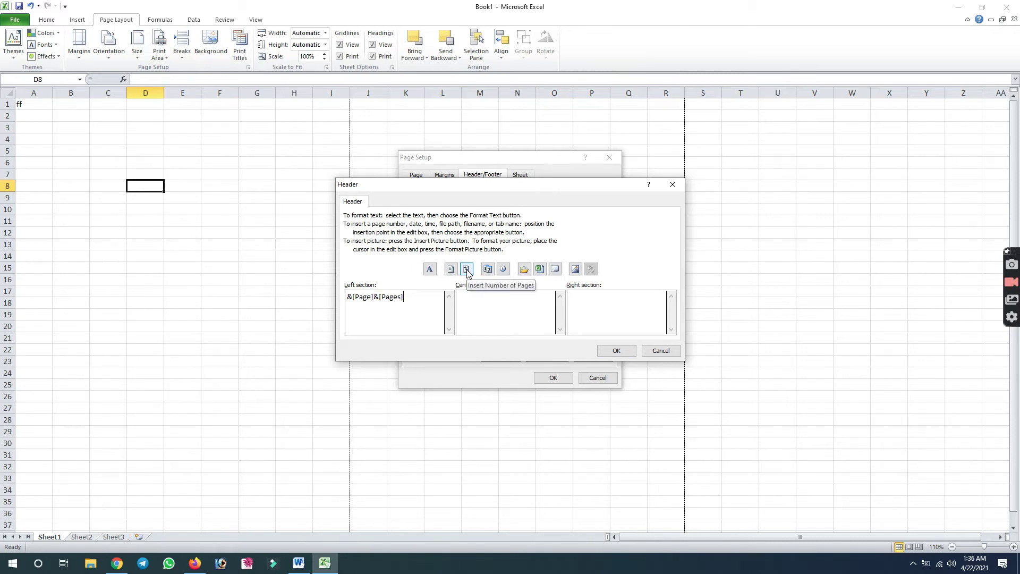
key("BackSpace")
key("BackSpace")
key("BackSpace")
key("BackSpace")
key("BackSpace")
key("BackSpace")
key("BackSpace")
key("BackSpace")
type("/")
left_click(467, 270)
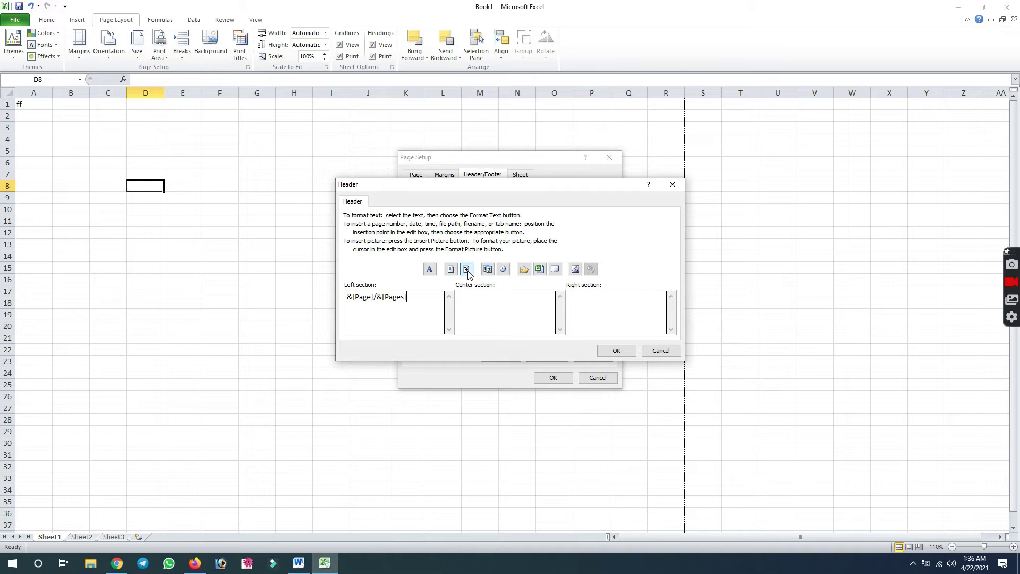
- Add the time in the header centre and the date on the right, and apply
left_click(490, 294)
left_click(503, 269)
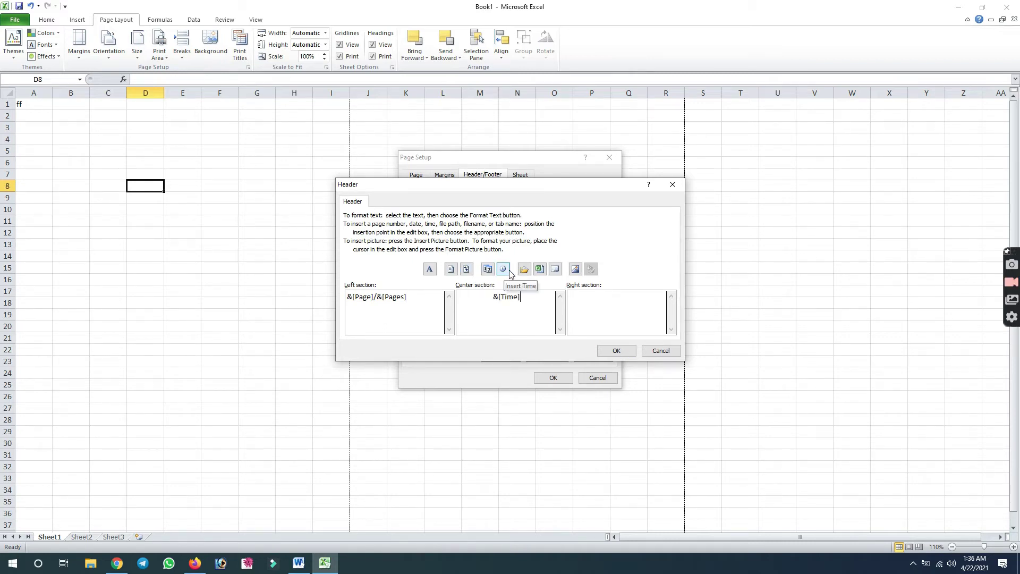
left_click(603, 299)
left_click(487, 269)
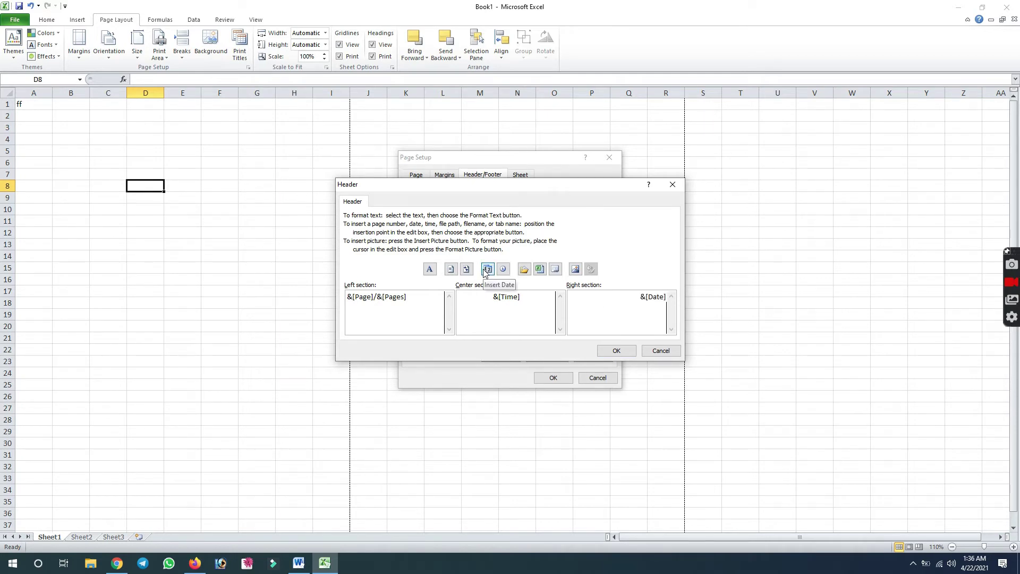
left_click(616, 351)
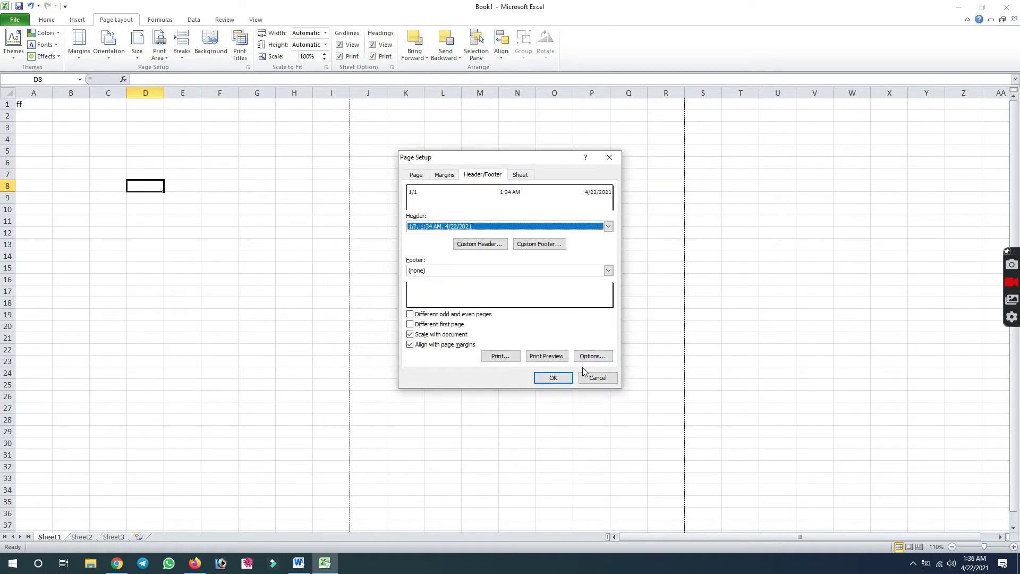
left_click(552, 379)
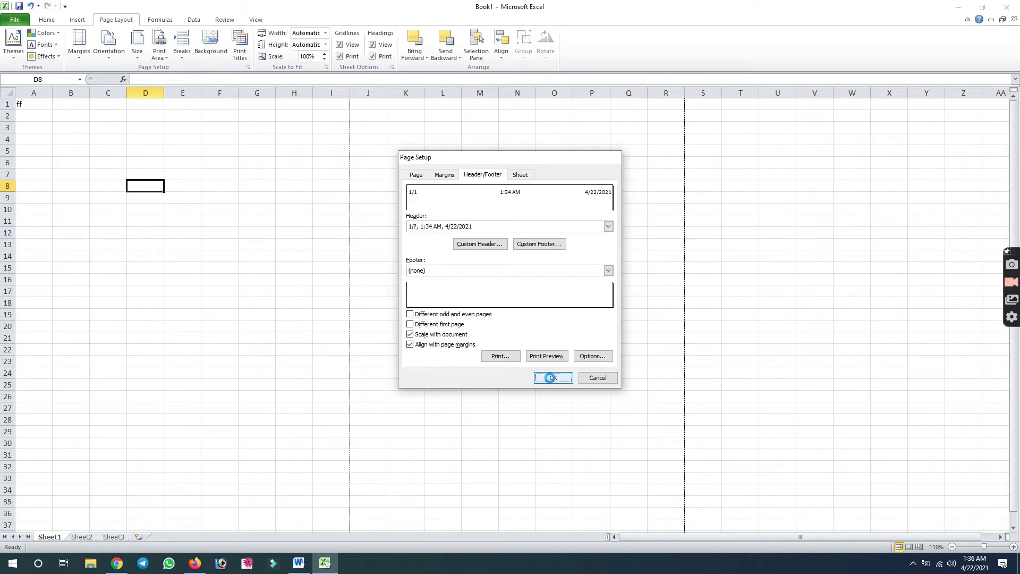
left_click(257, 254)
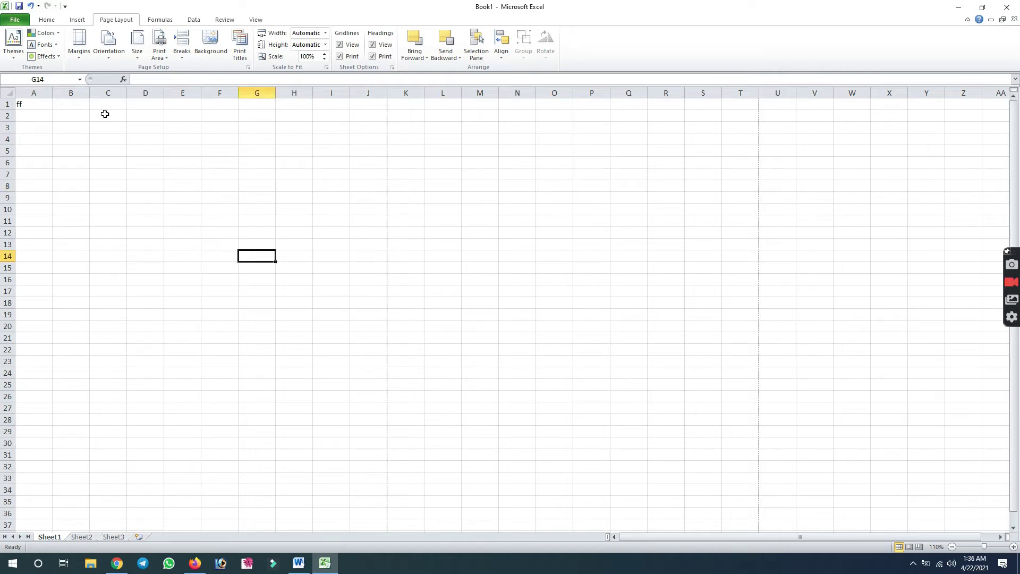
- Preview the printed page to check the 1/1, time and date header, then return to the sheet
left_click(15, 22)
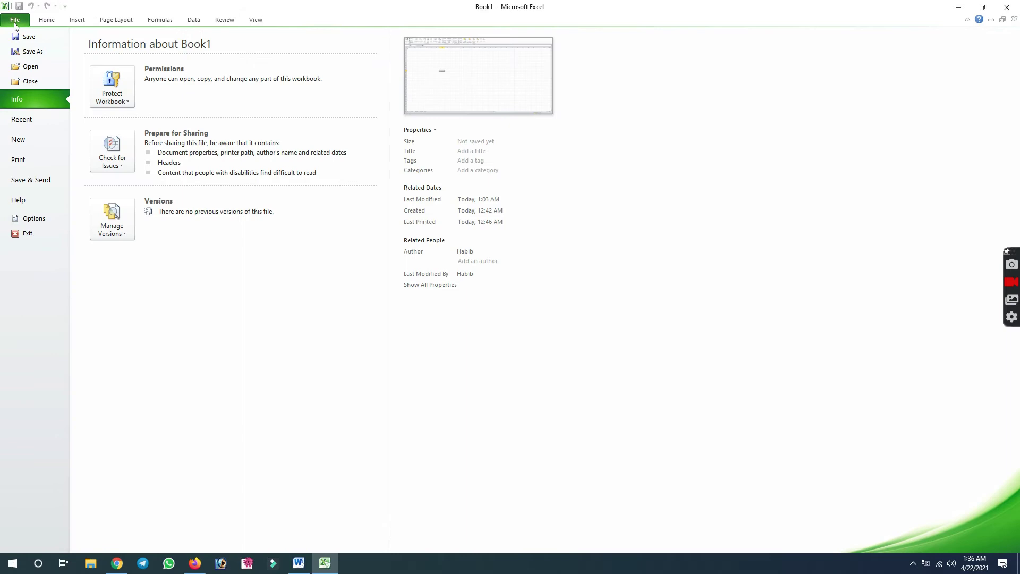
left_click(35, 167)
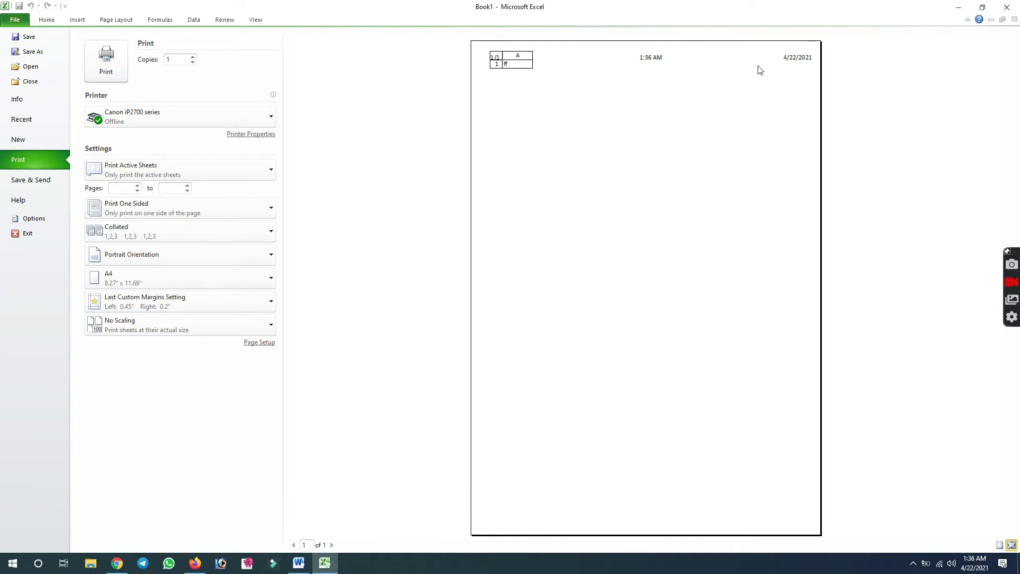
left_click(44, 22)
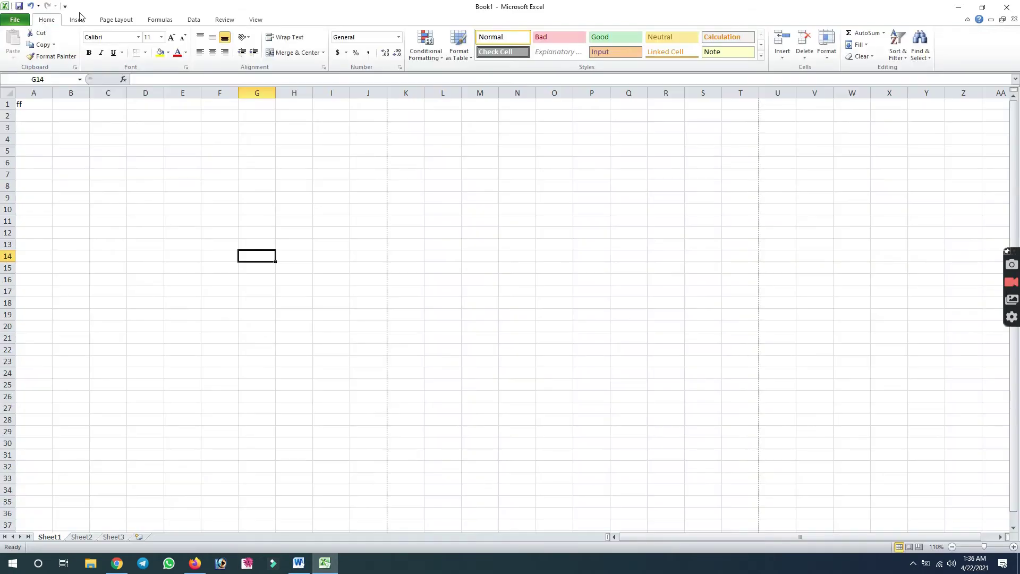
- Insert the printer image into the centre section of a custom footer and apply Page Setup
left_click(118, 22)
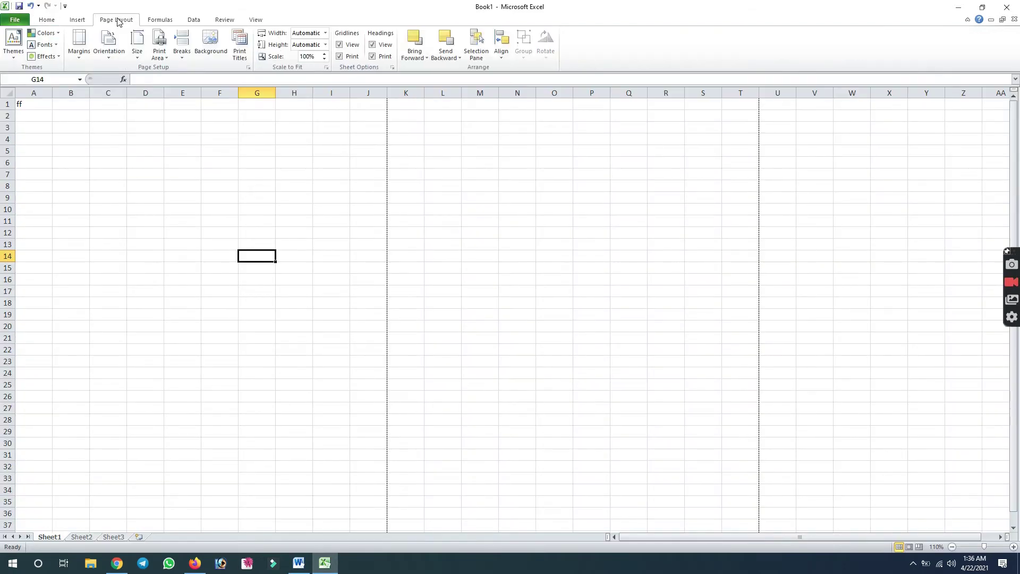
left_click(78, 45)
left_click(112, 226)
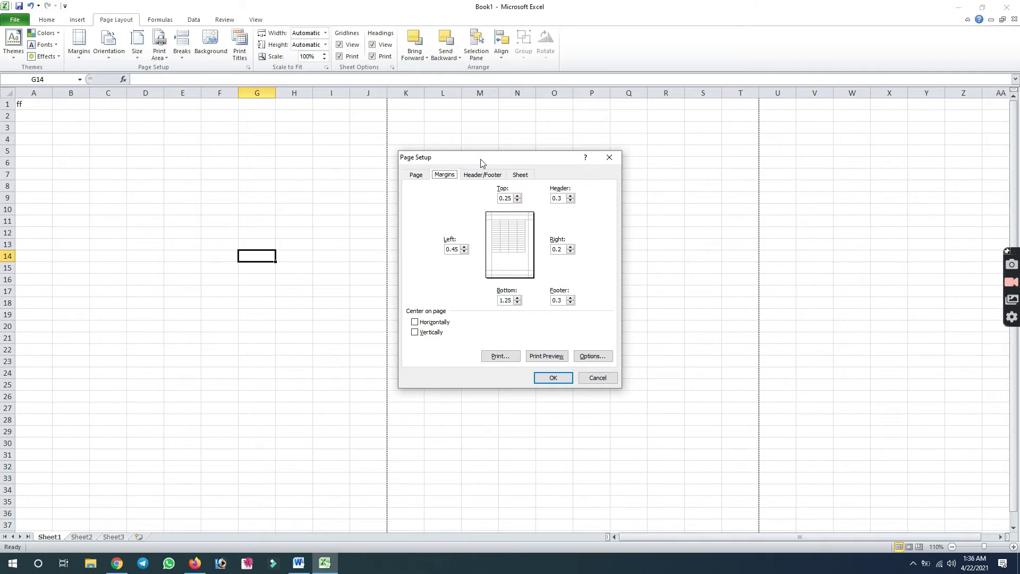
left_click(477, 176)
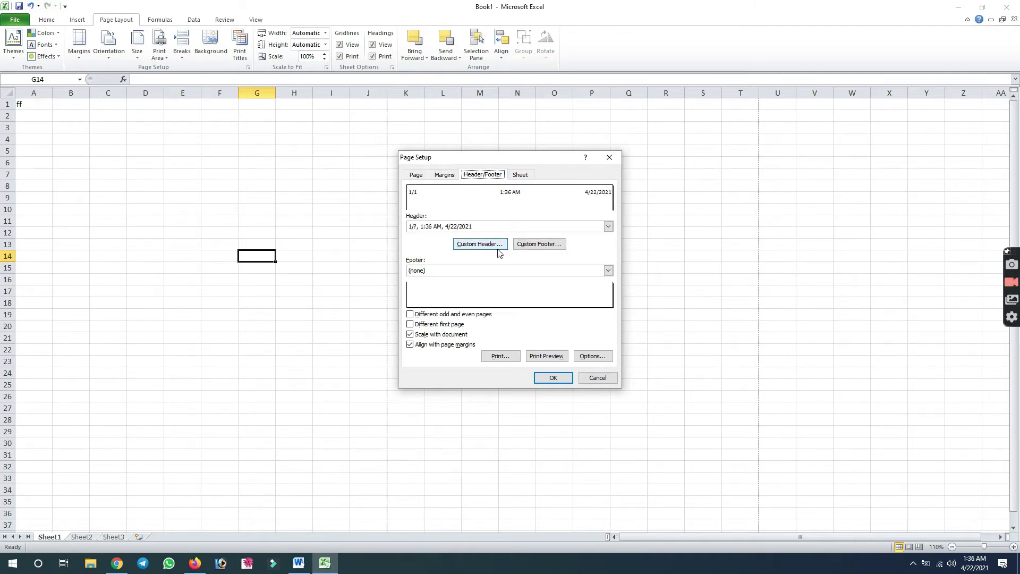
left_click(531, 252)
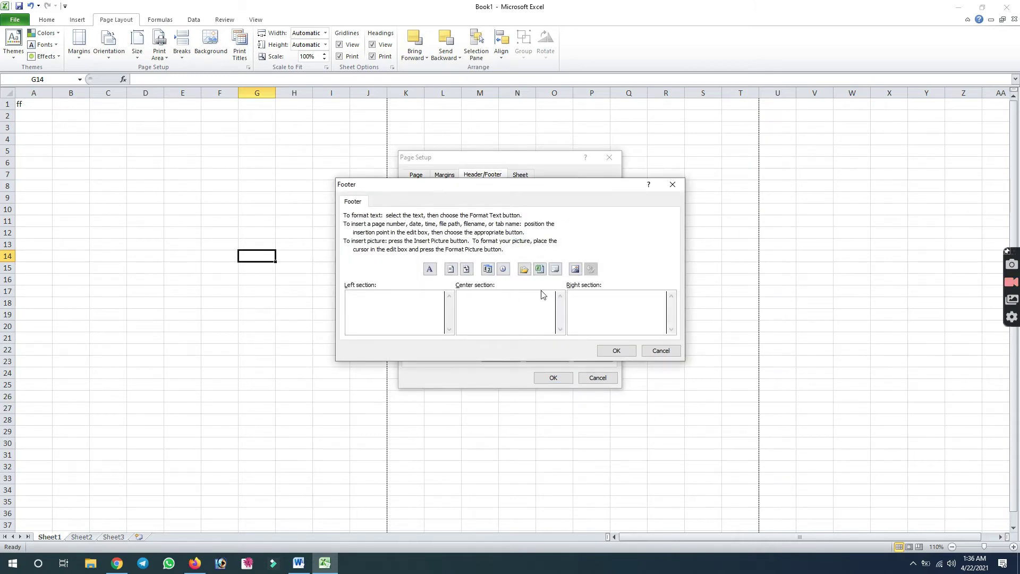
left_click(576, 269)
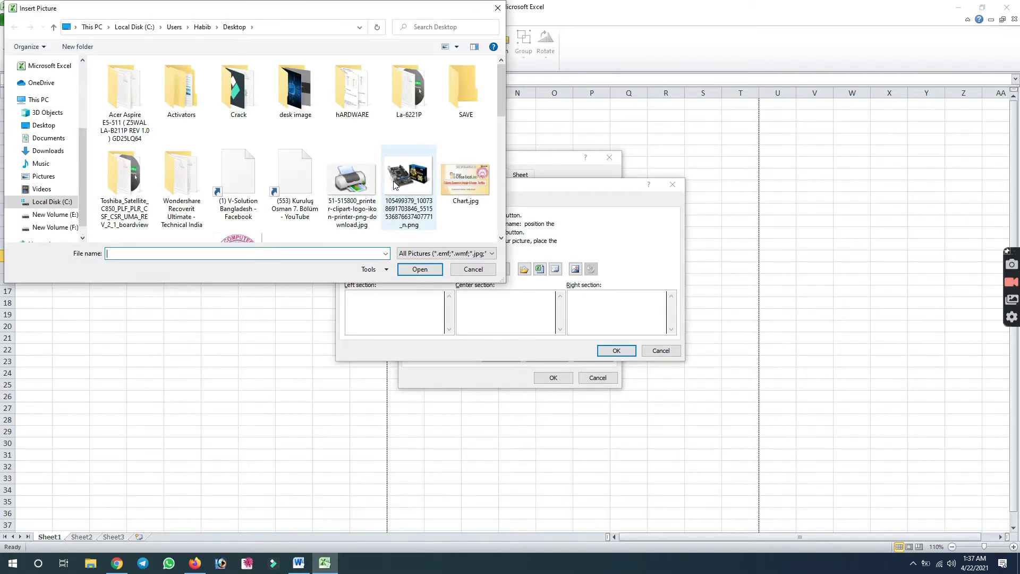
double_click(350, 178)
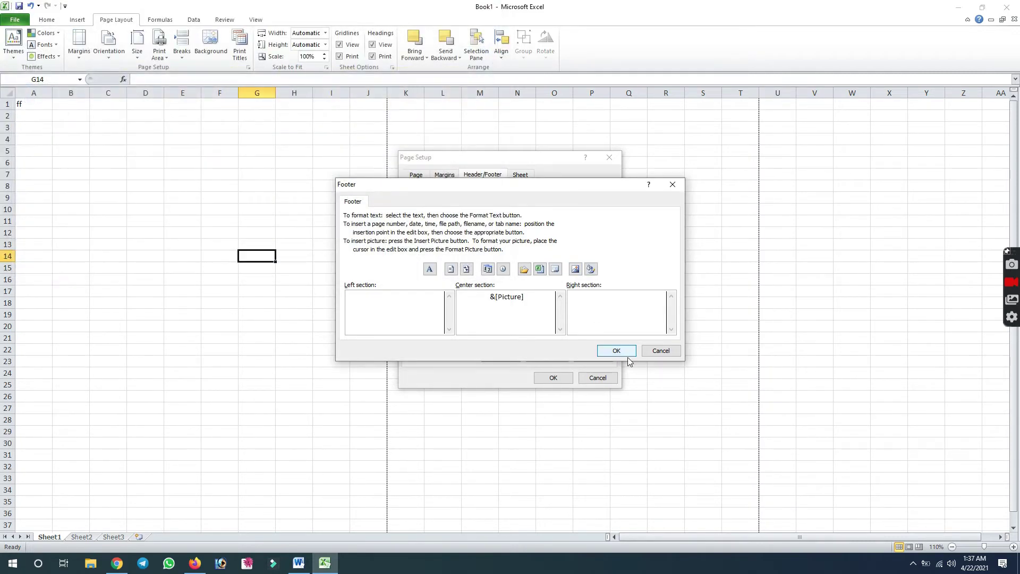
left_click(614, 352)
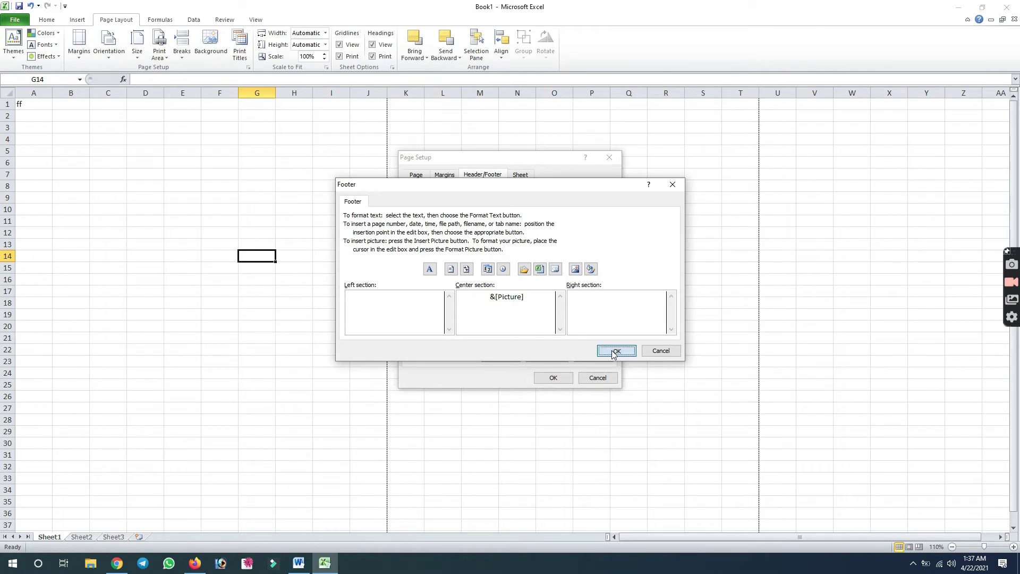
left_click(549, 378)
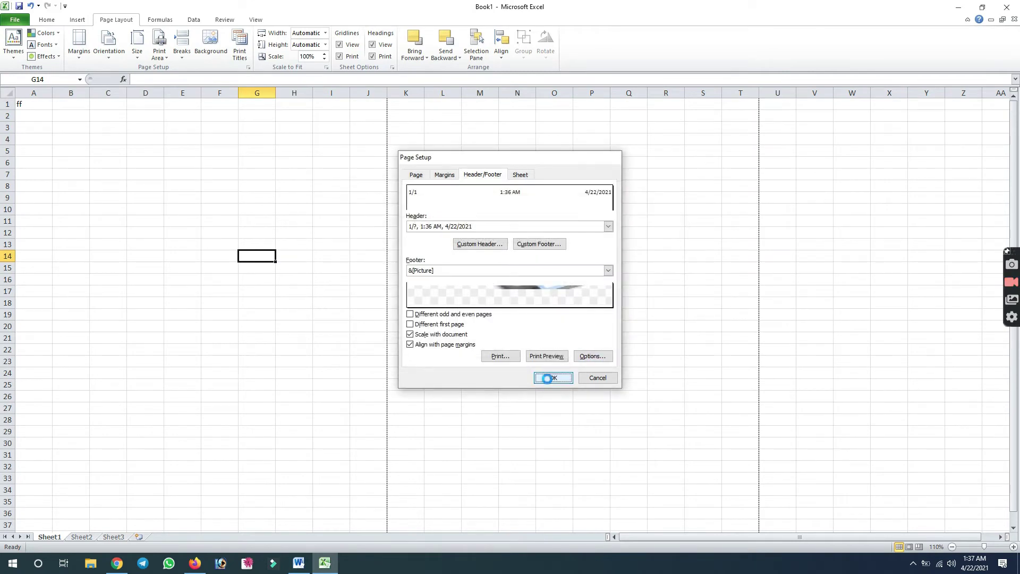
left_click(42, 91)
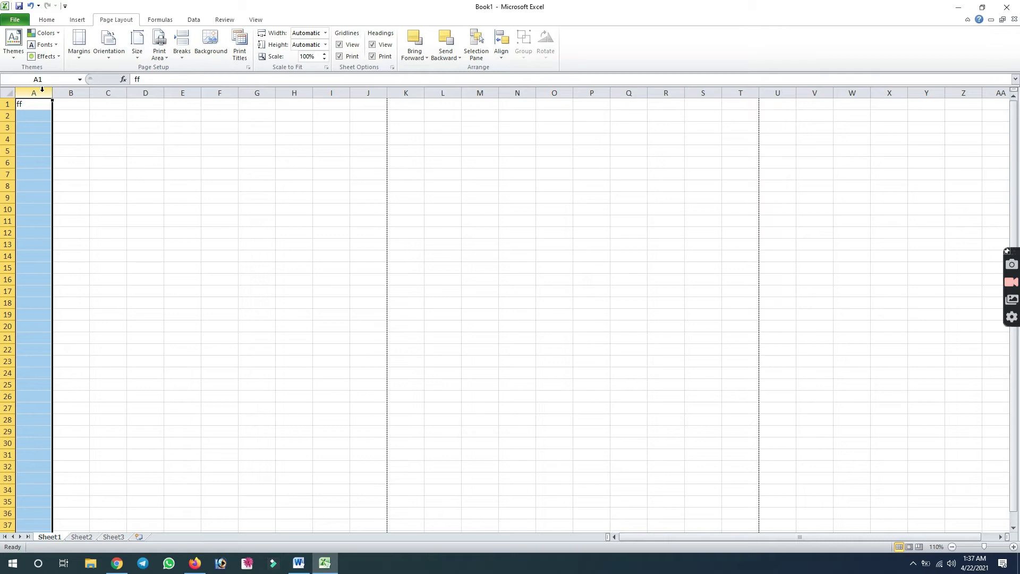
key("ctrl+p")
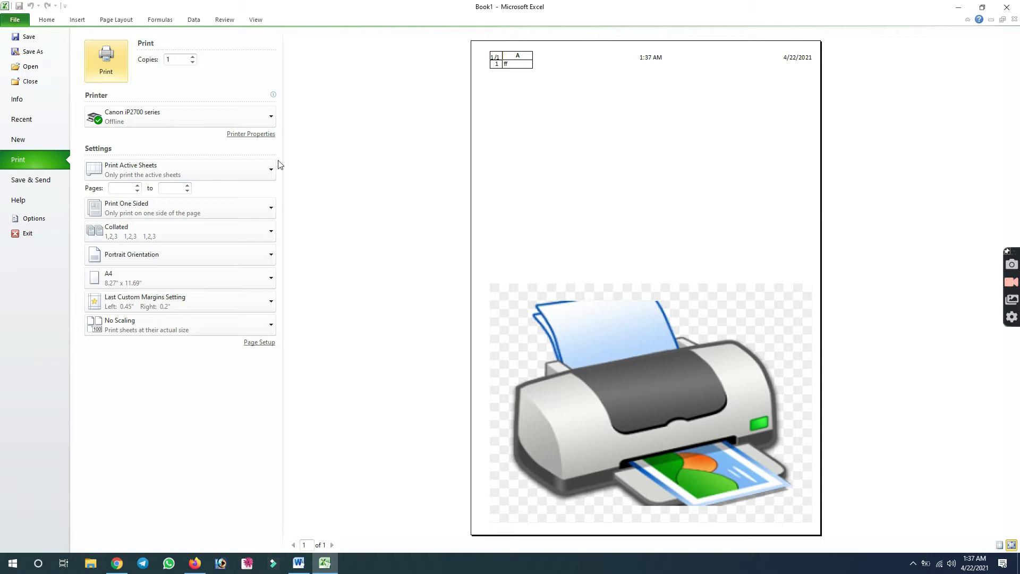
left_click(47, 20)
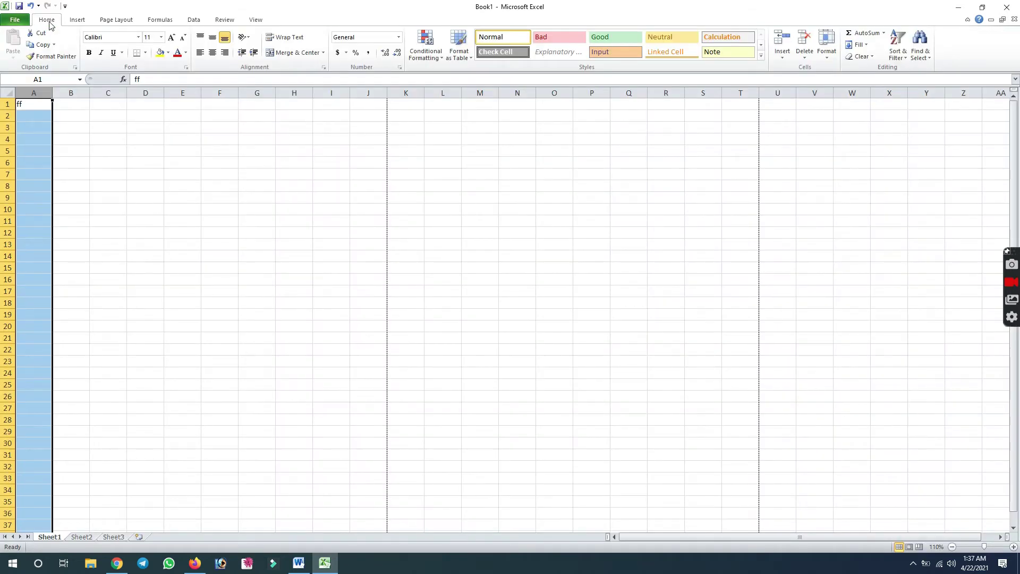
- Select C4 and open Page Setup's Header/Footer settings through Custom Margins
left_click(124, 139)
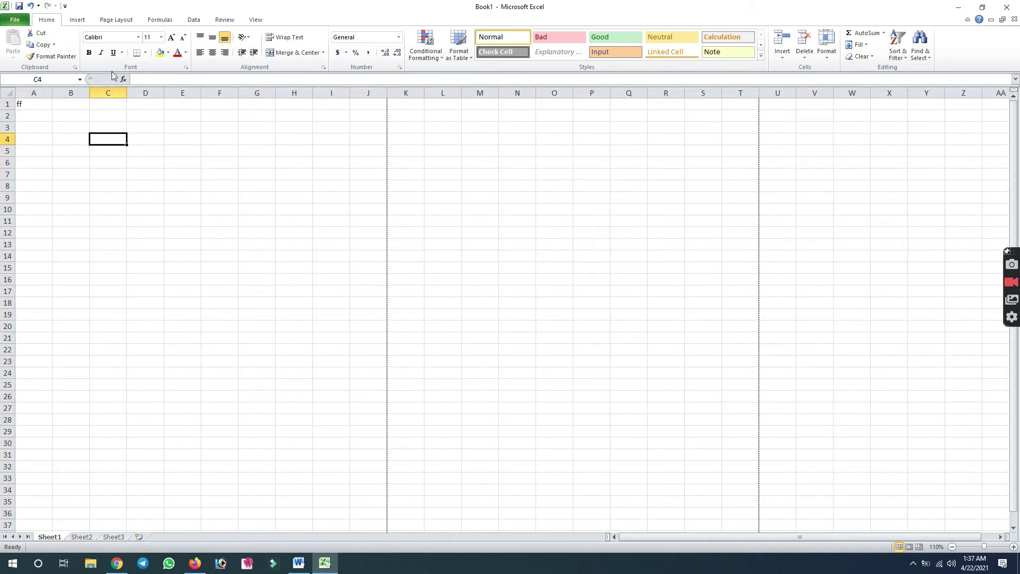
left_click(112, 22)
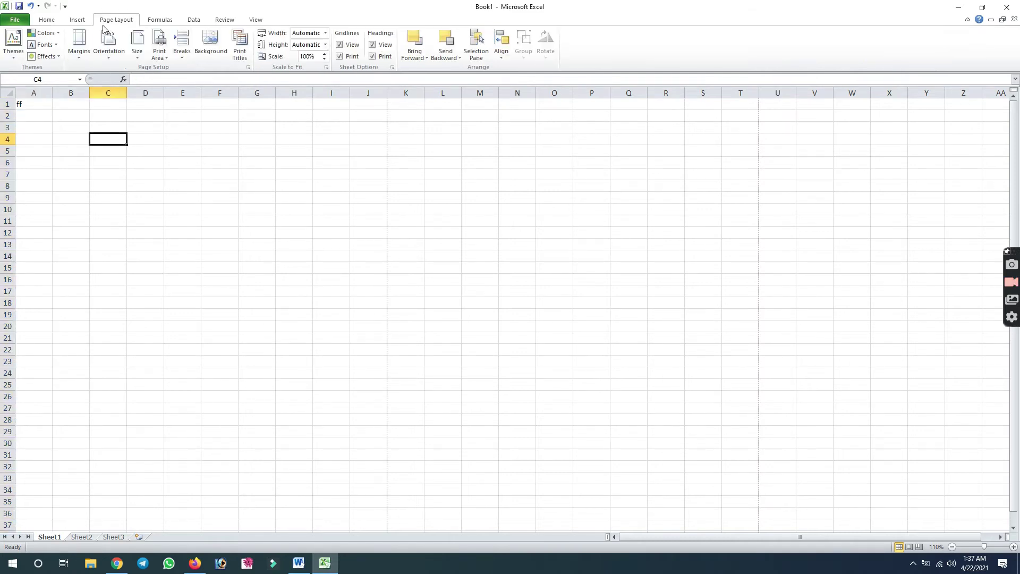
left_click(82, 56)
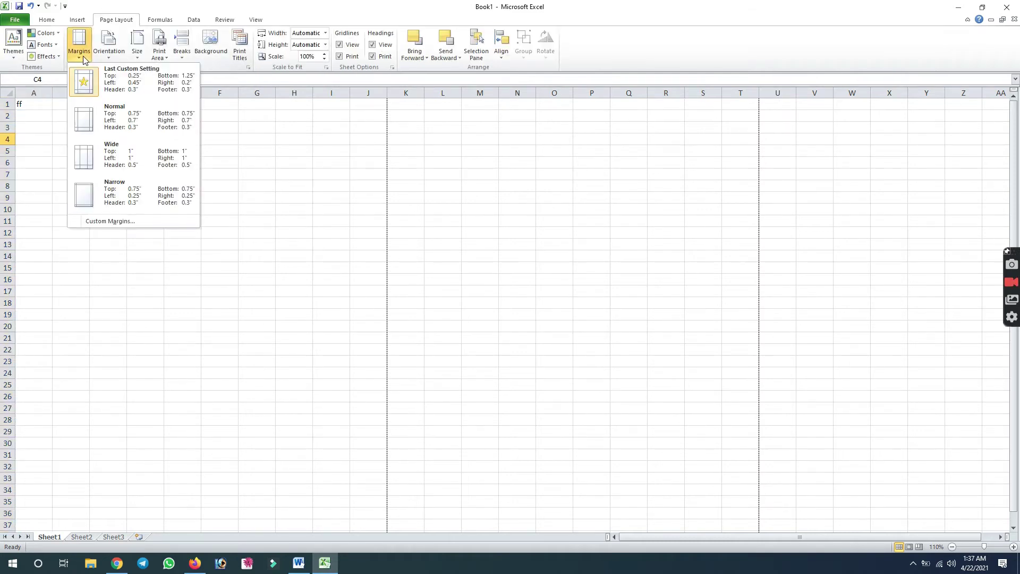
left_click(108, 221)
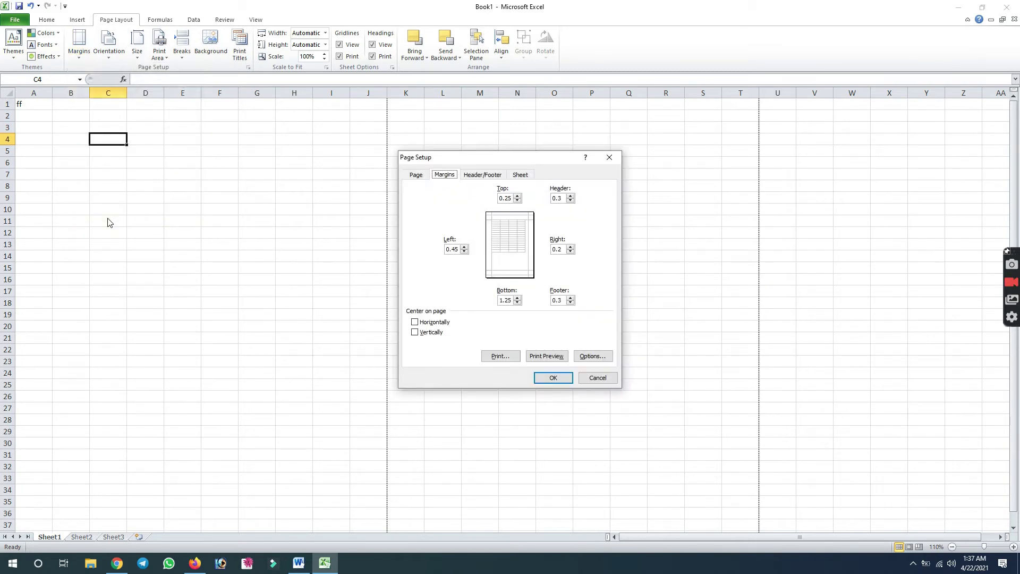
left_click(484, 180)
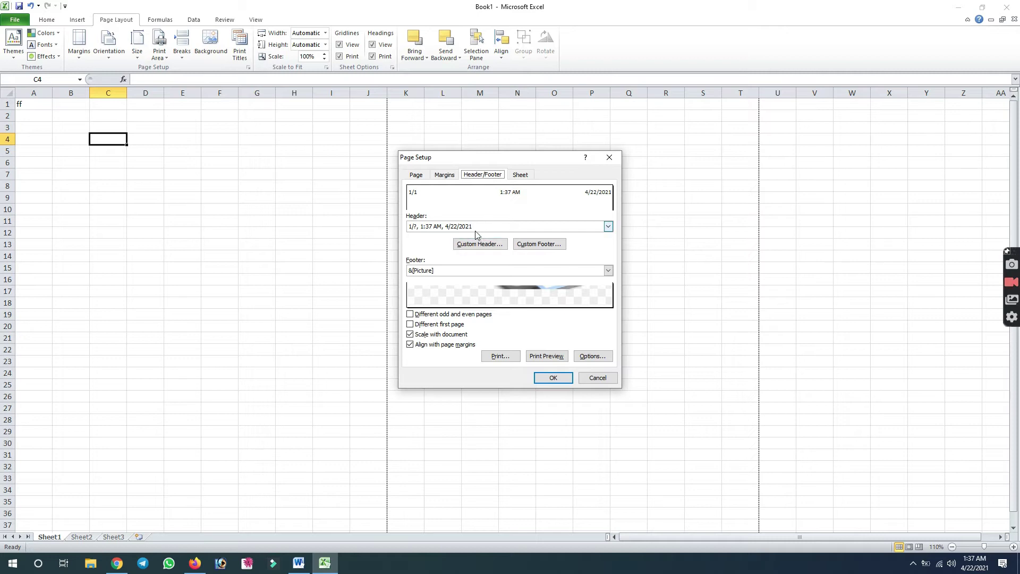
- Delete the page number, time and date codes from the custom header
left_click(478, 245)
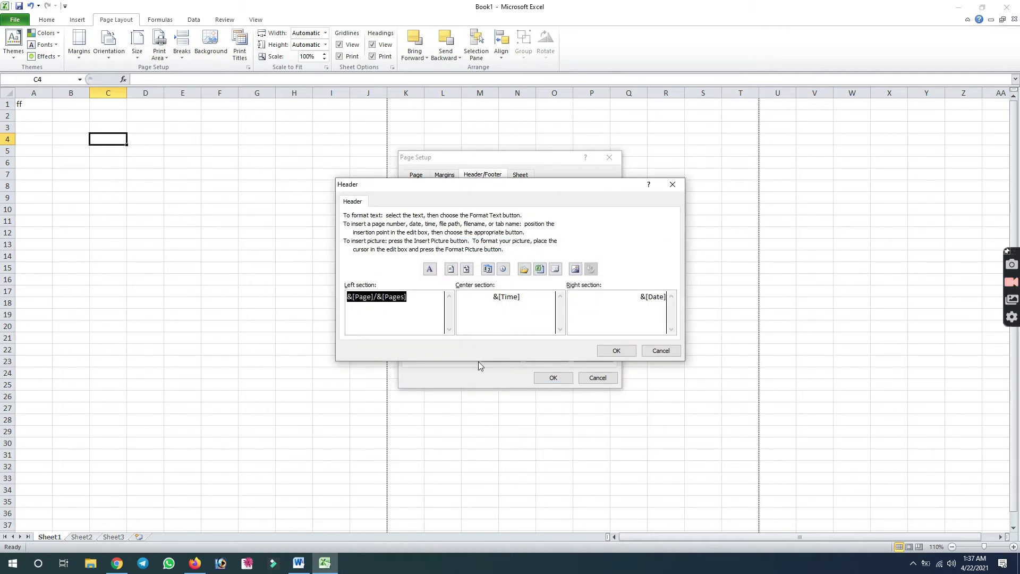
key("Delete")
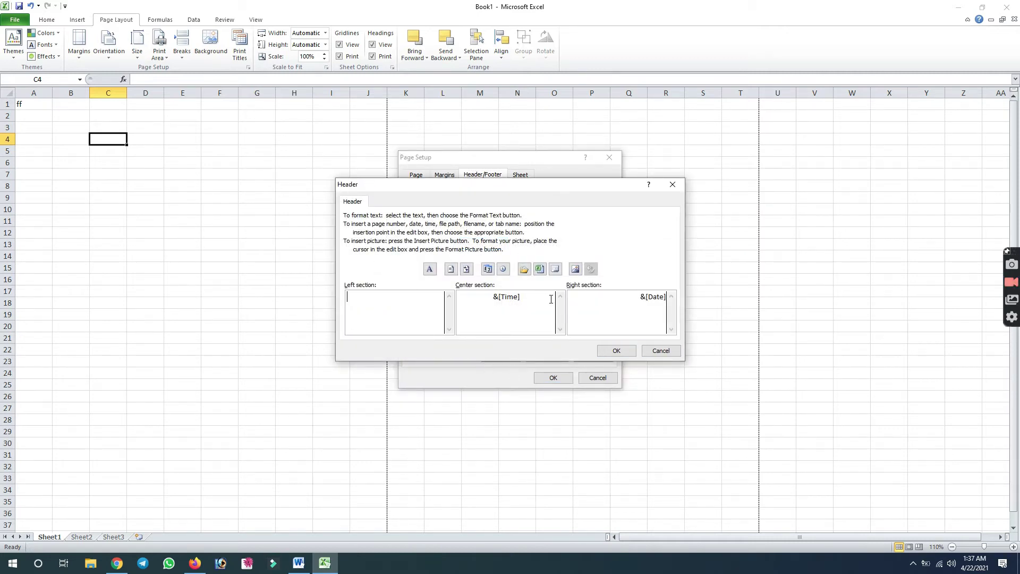
triple_click(546, 299)
key("Delete")
triple_click(654, 301)
left_click(654, 302)
triple_click(653, 301)
key("Delete")
left_click(617, 350)
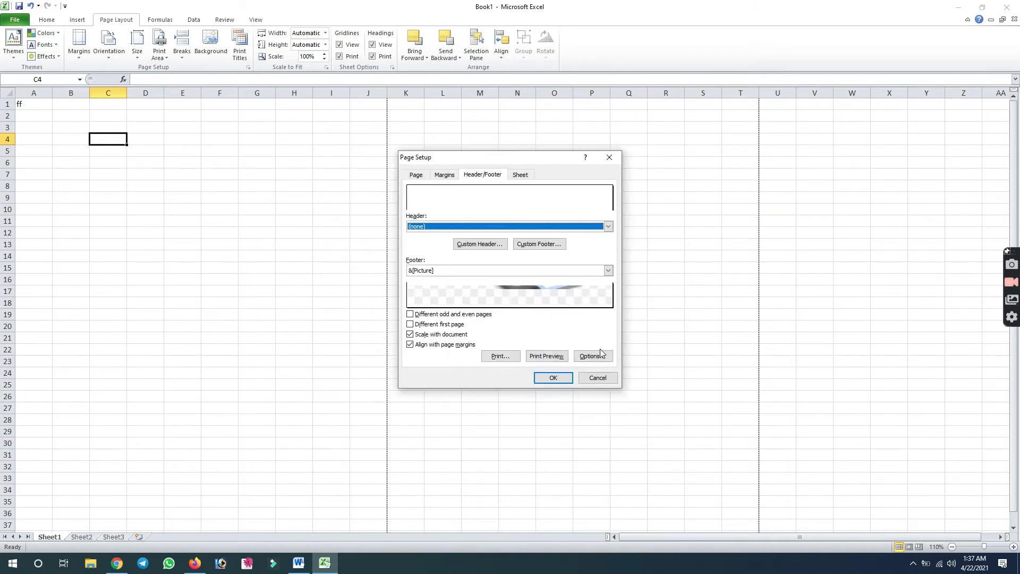
- Remove the &[Picture] code from the custom footer, apply, and select C1
left_click(538, 244)
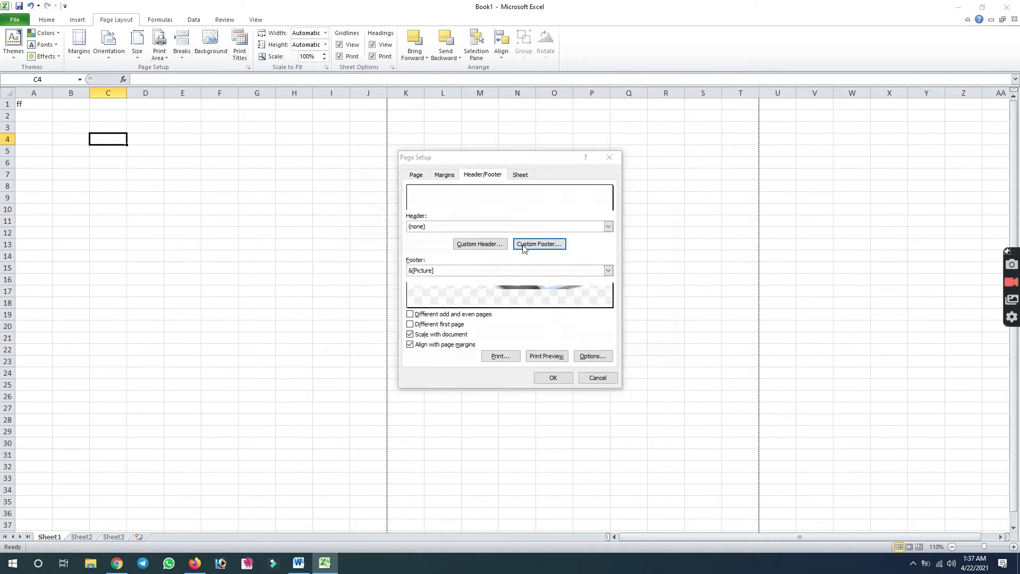
left_click(536, 296)
key("BackSpace")
key("BackSpace")
key("BackSpace")
key("BackSpace")
key("BackSpace")
key("BackSpace")
key("BackSpace")
key("BackSpace")
key("BackSpace")
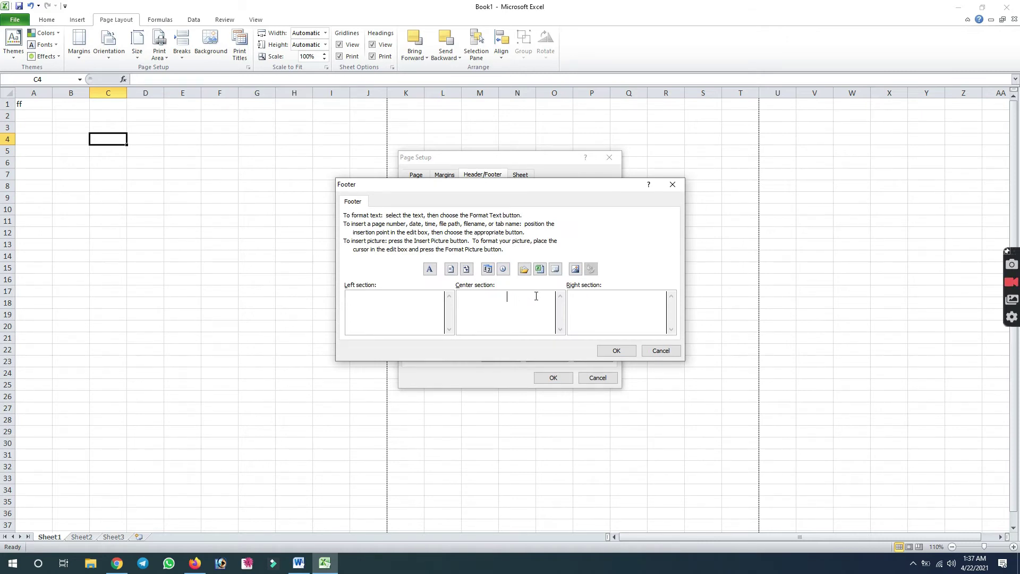
left_click(615, 352)
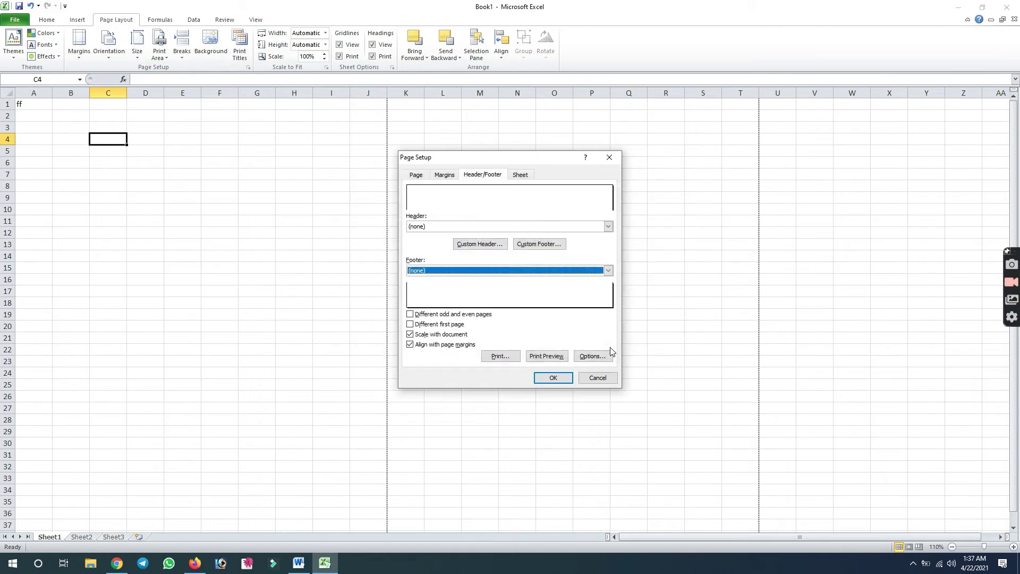
left_click(554, 378)
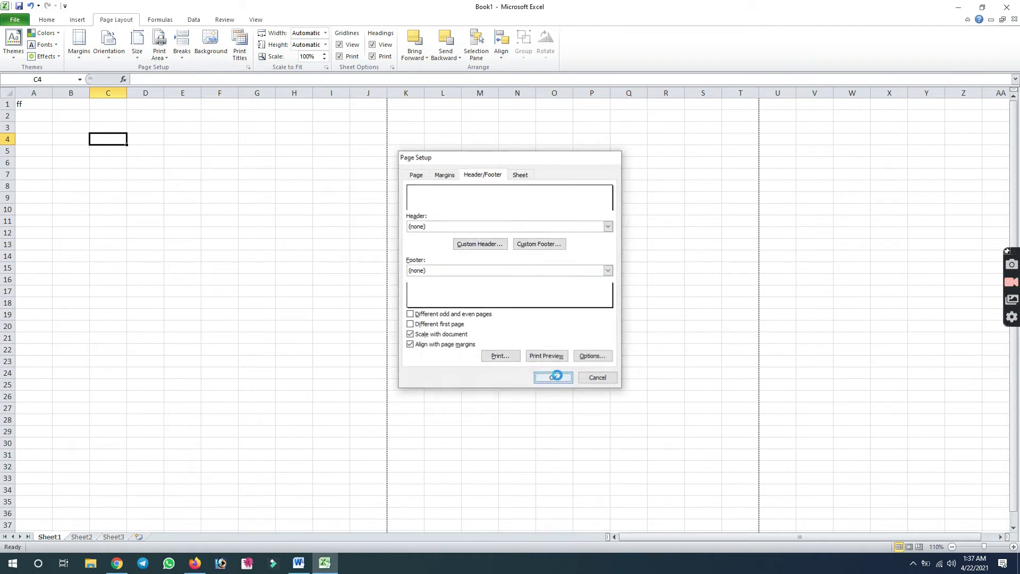
left_click(108, 106)
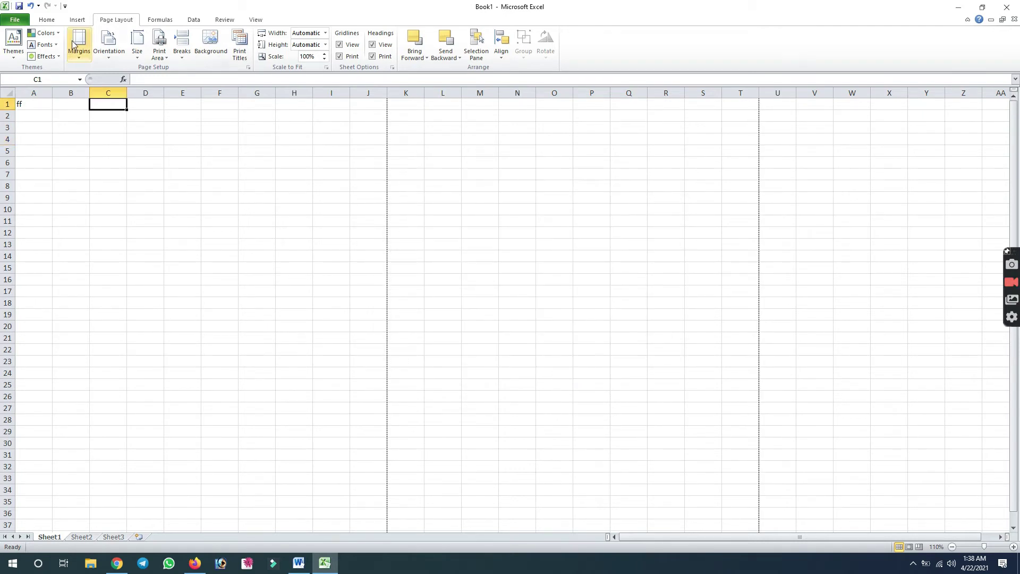
left_click(81, 56)
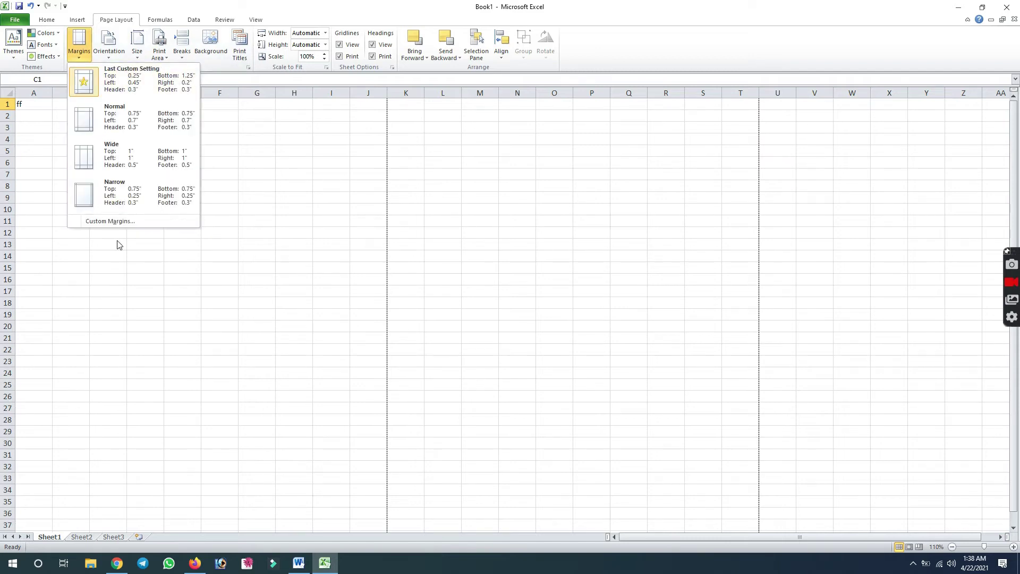
left_click(109, 222)
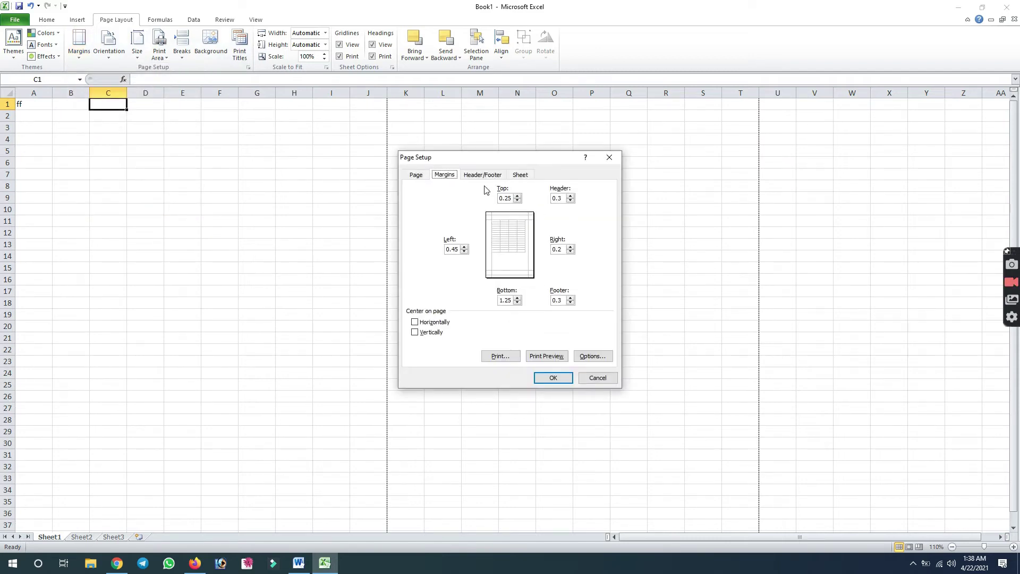
left_click(480, 177)
left_click(453, 178)
left_click(537, 355)
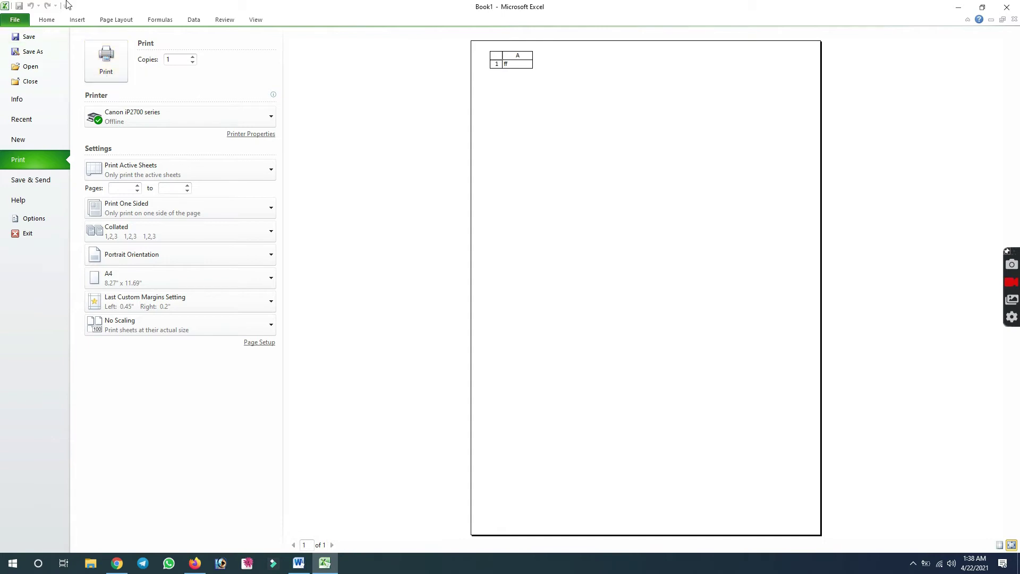
left_click(114, 20)
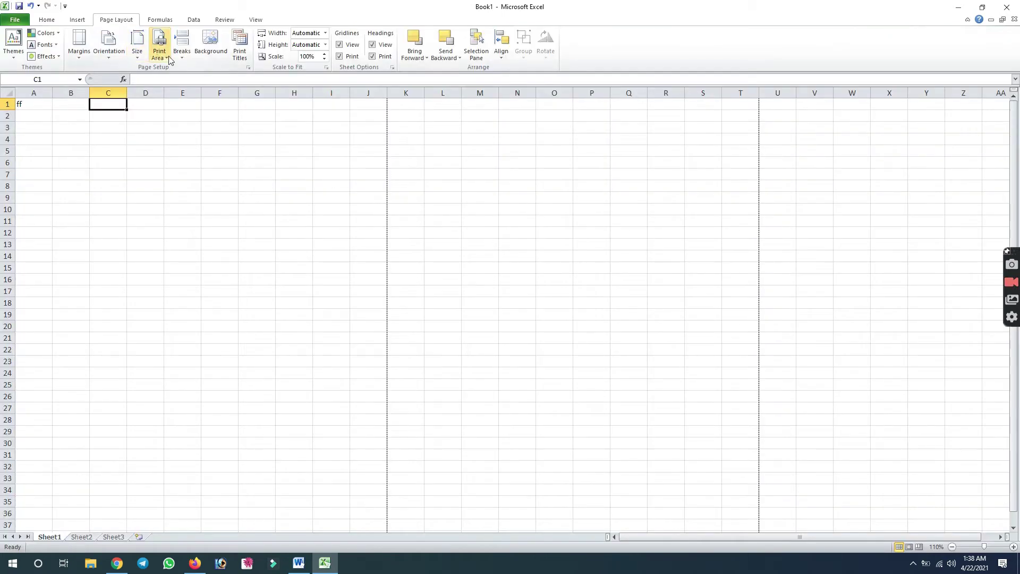
left_click(83, 56)
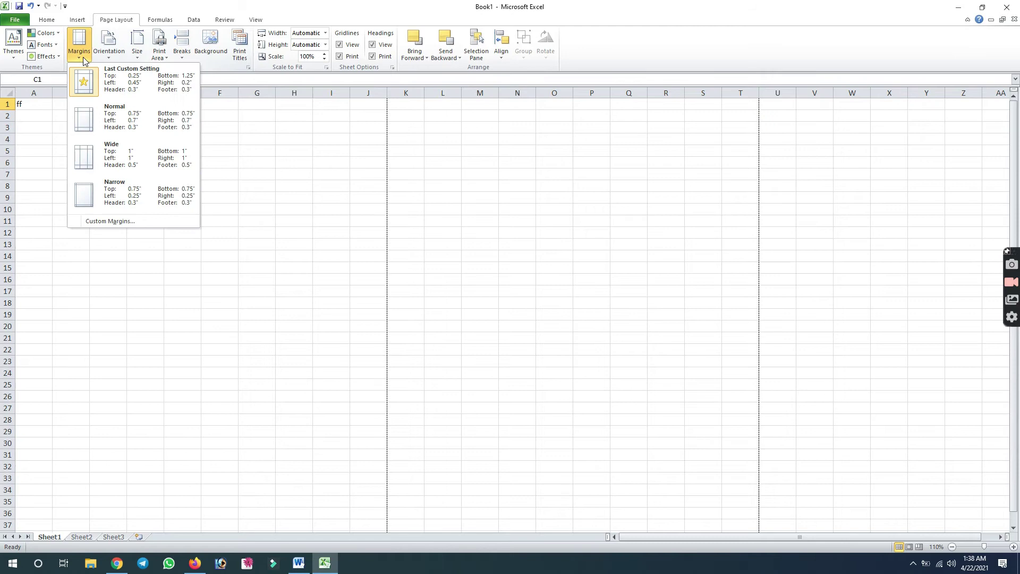
left_click(110, 221)
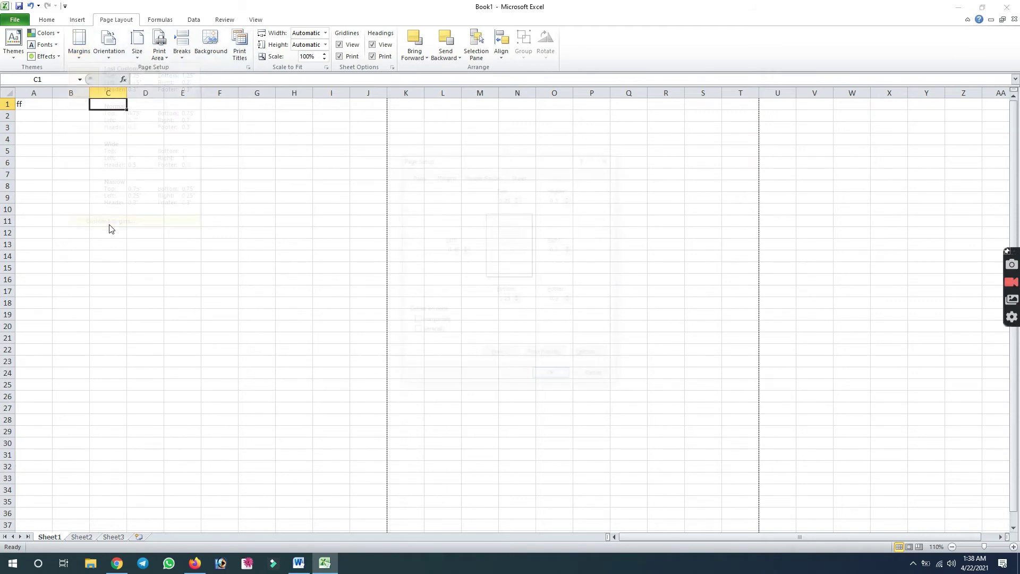
left_click(479, 175)
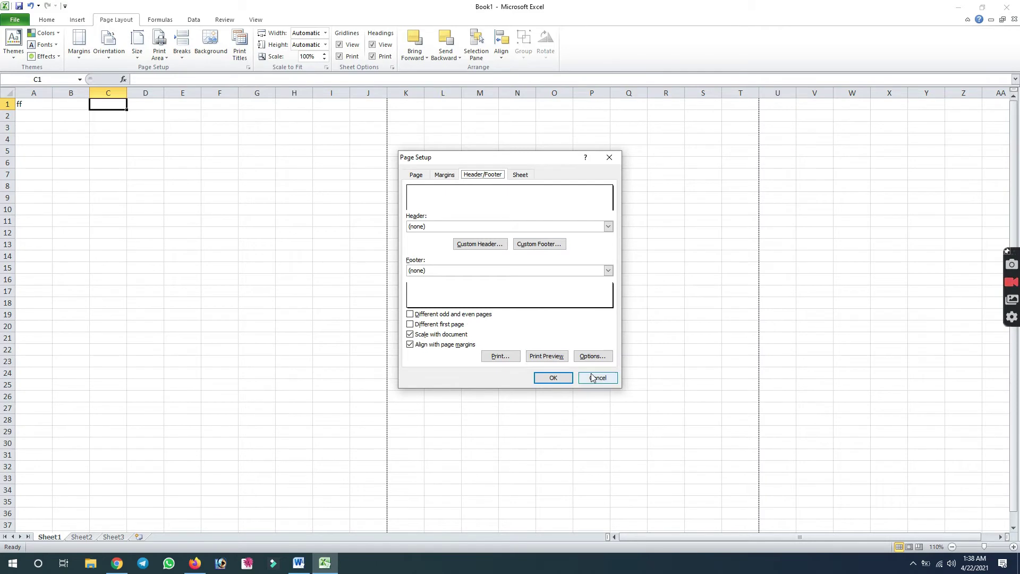
left_click(587, 357)
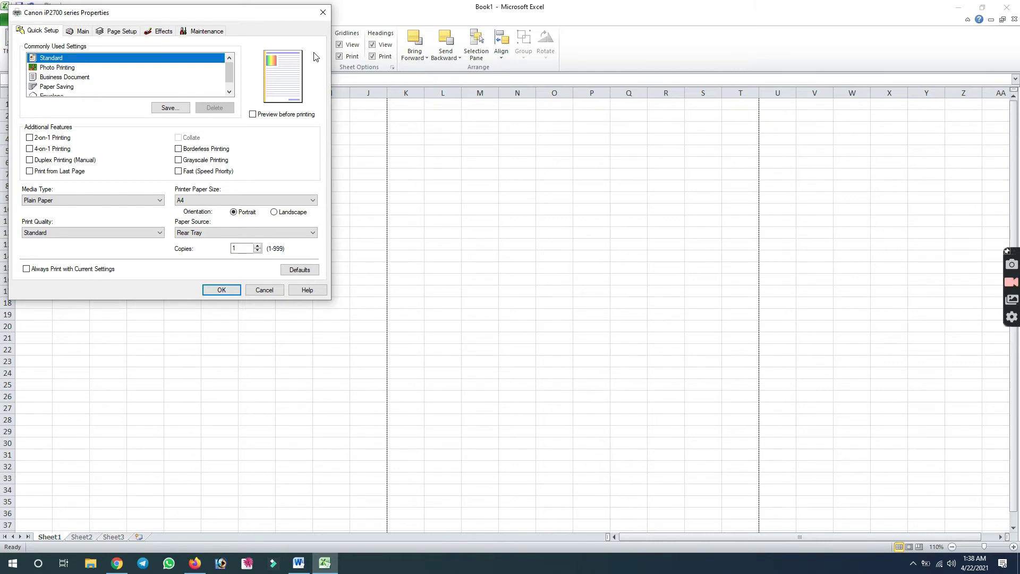
left_click(323, 12)
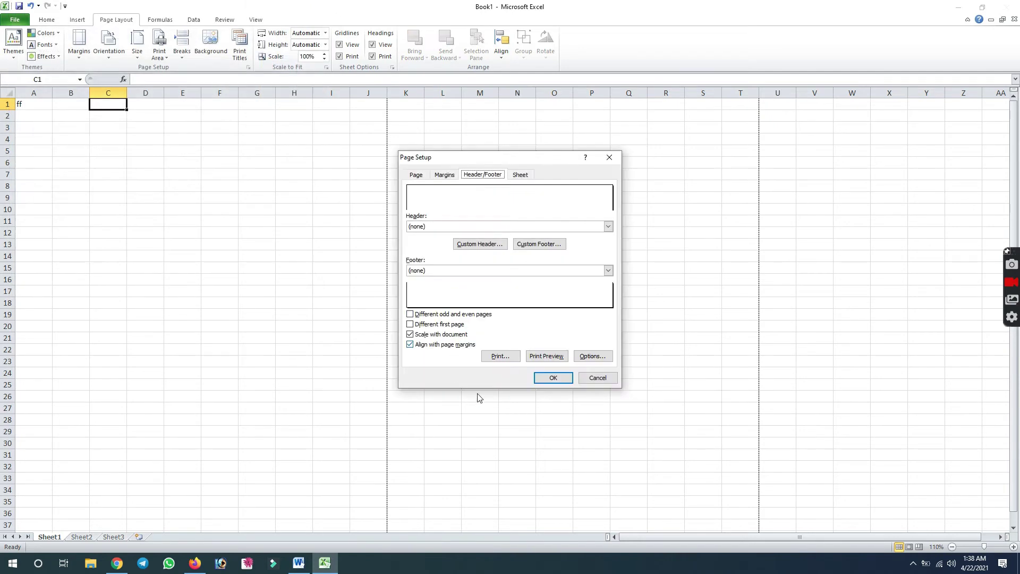
left_click(502, 359)
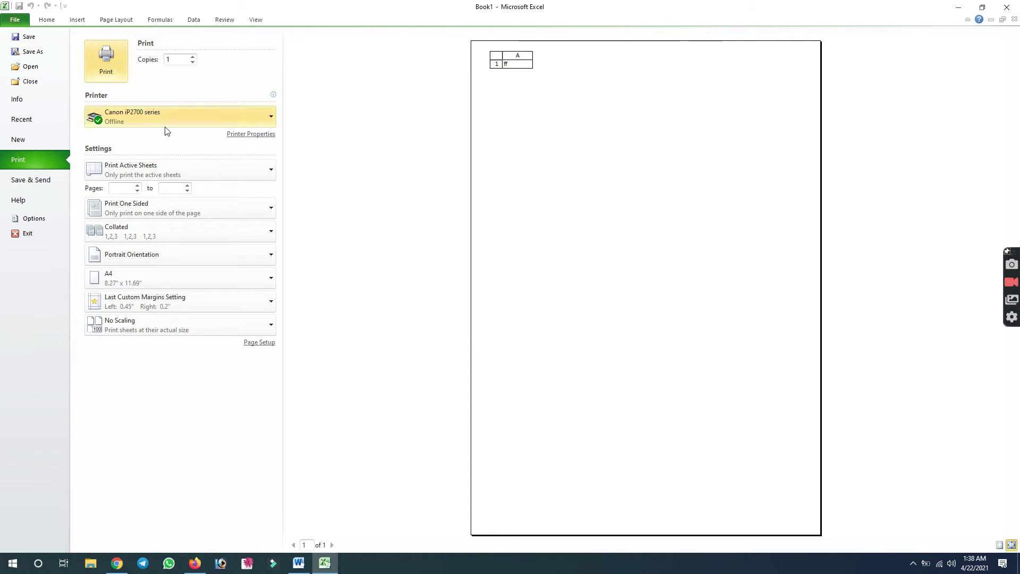
- Leave print preview and switch the page orientation to Landscape
left_click(77, 19)
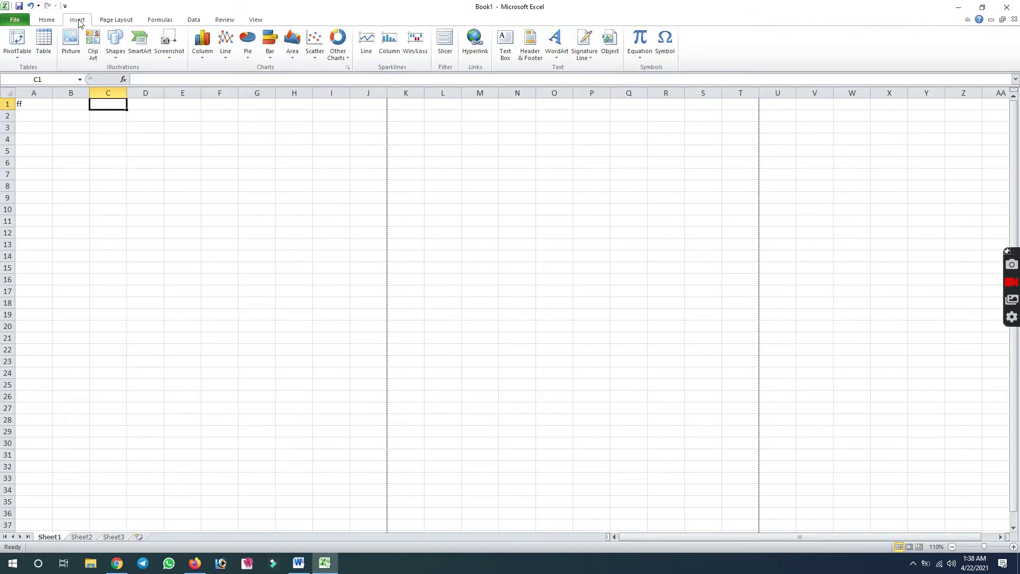
left_click(116, 21)
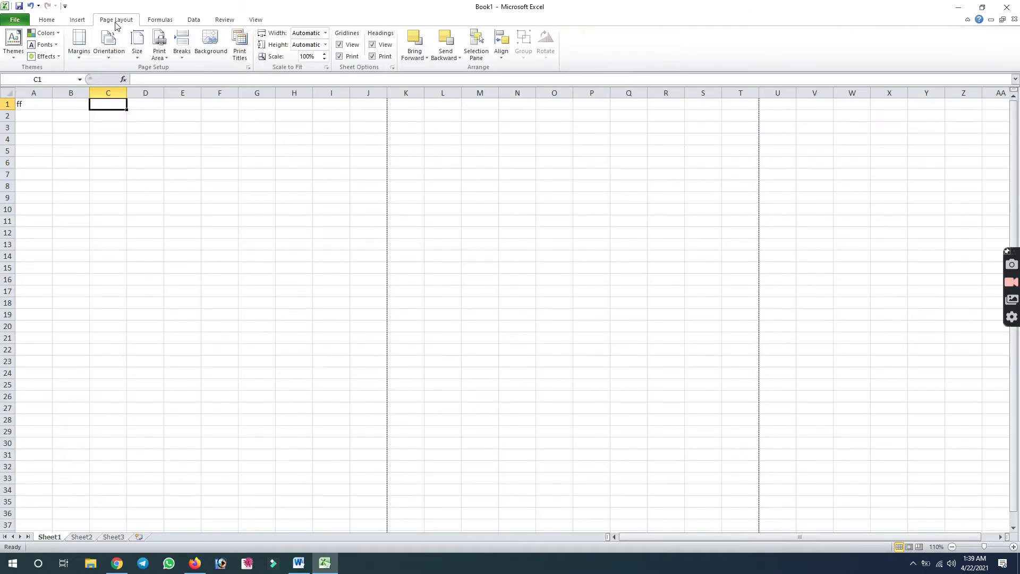
left_click(80, 59)
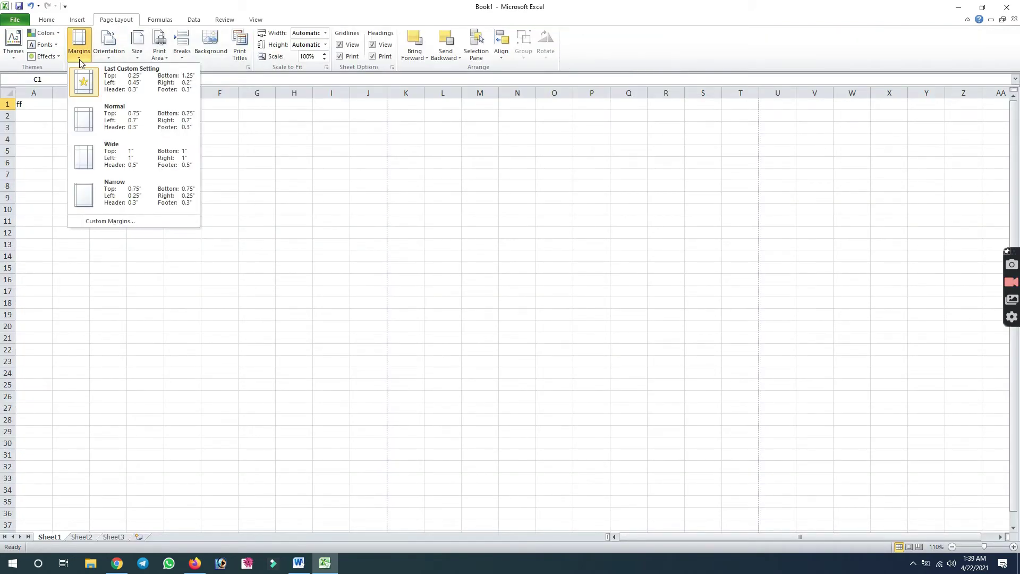
left_click(109, 53)
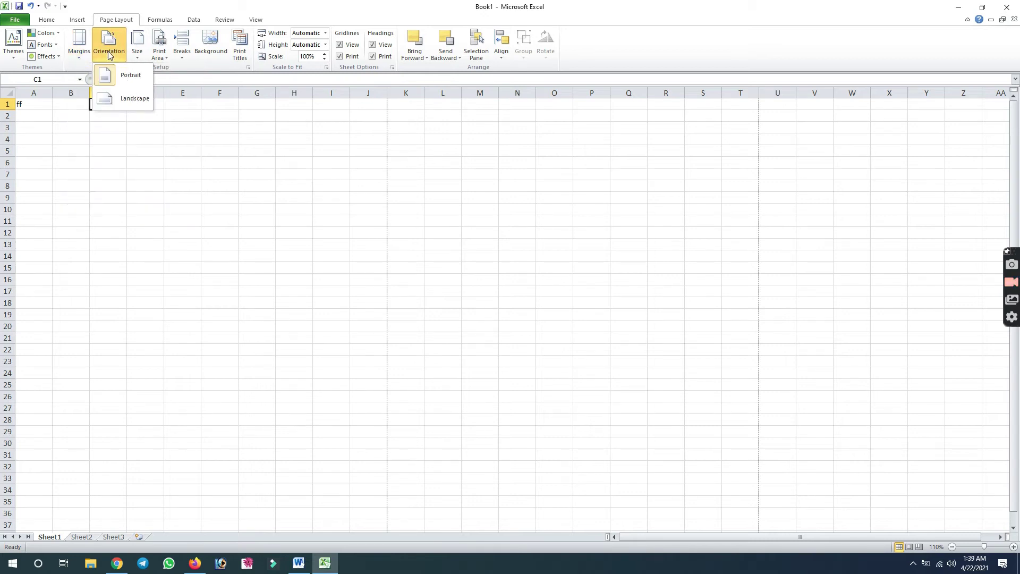
left_click(119, 99)
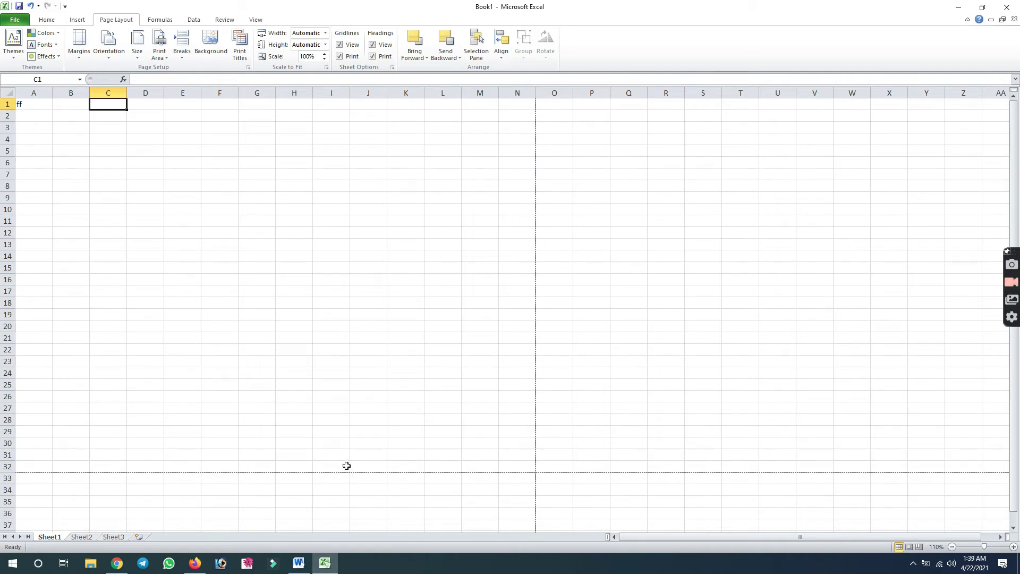
left_click(112, 58)
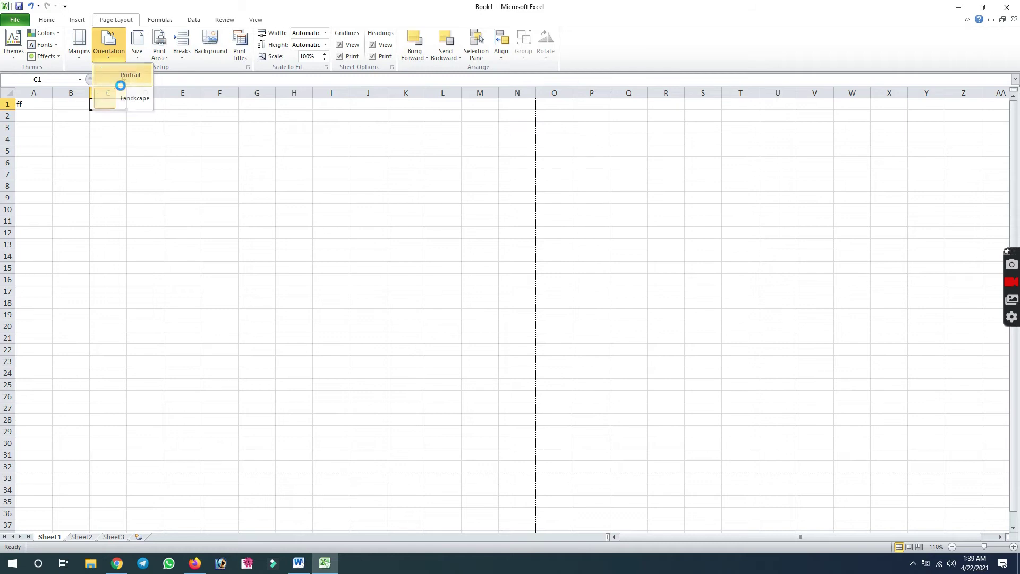
left_click(122, 96)
left_click(116, 61)
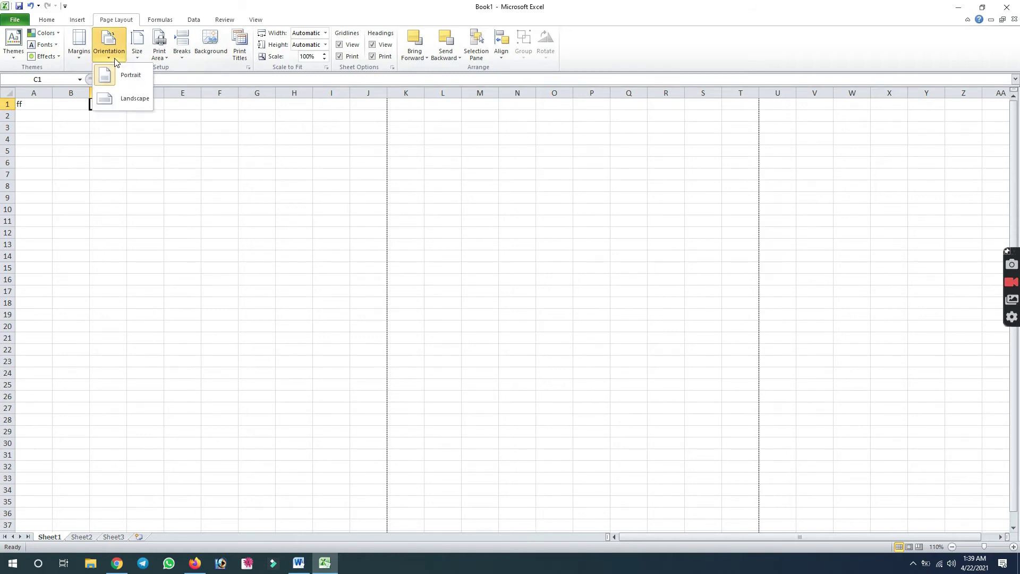
left_click(127, 101)
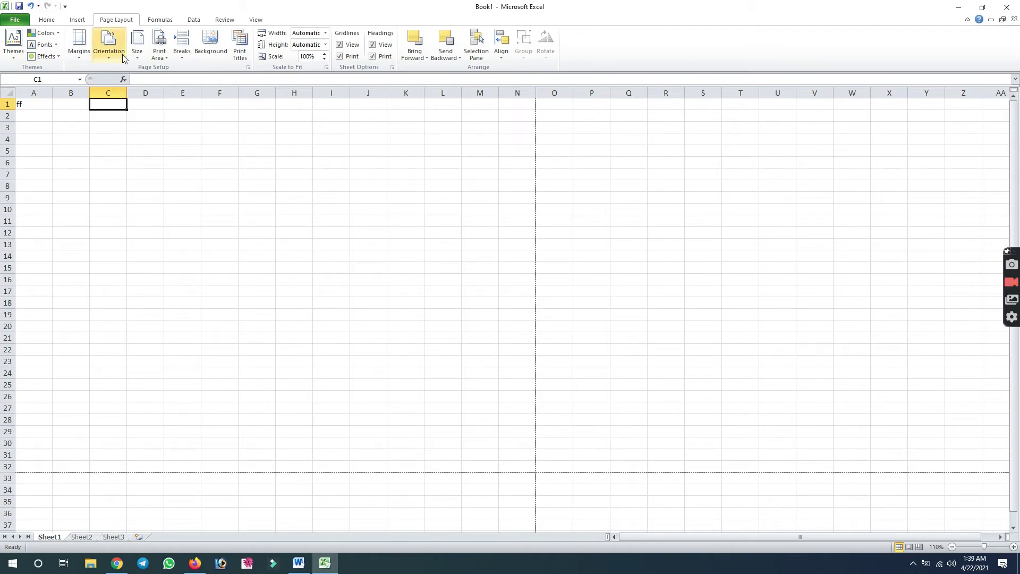
- Choose A4 as the paper size, leaving the Print Area options unchanged
left_click(140, 61)
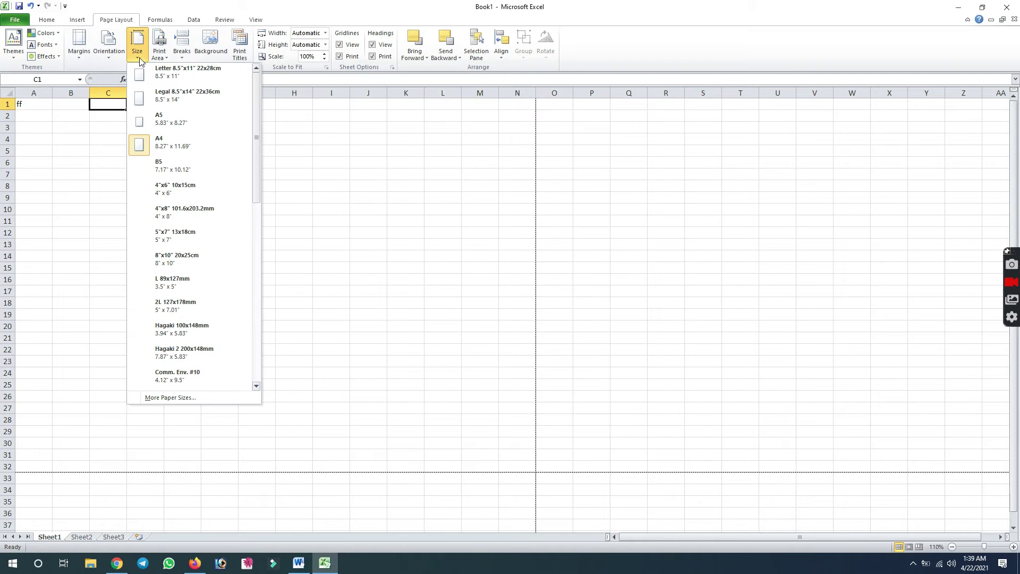
left_click(172, 140)
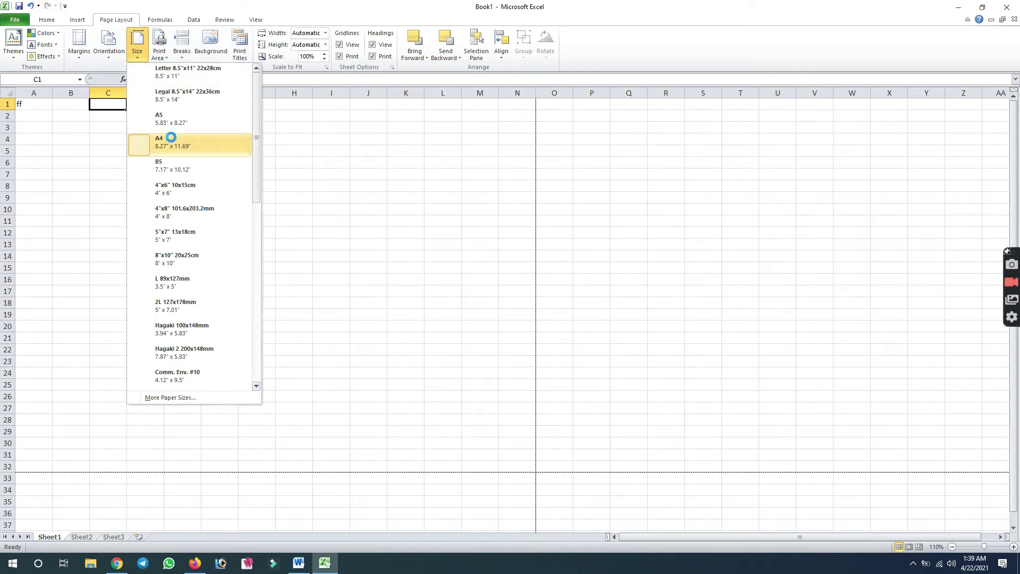
left_click(137, 53)
left_click(142, 59)
left_click(141, 60)
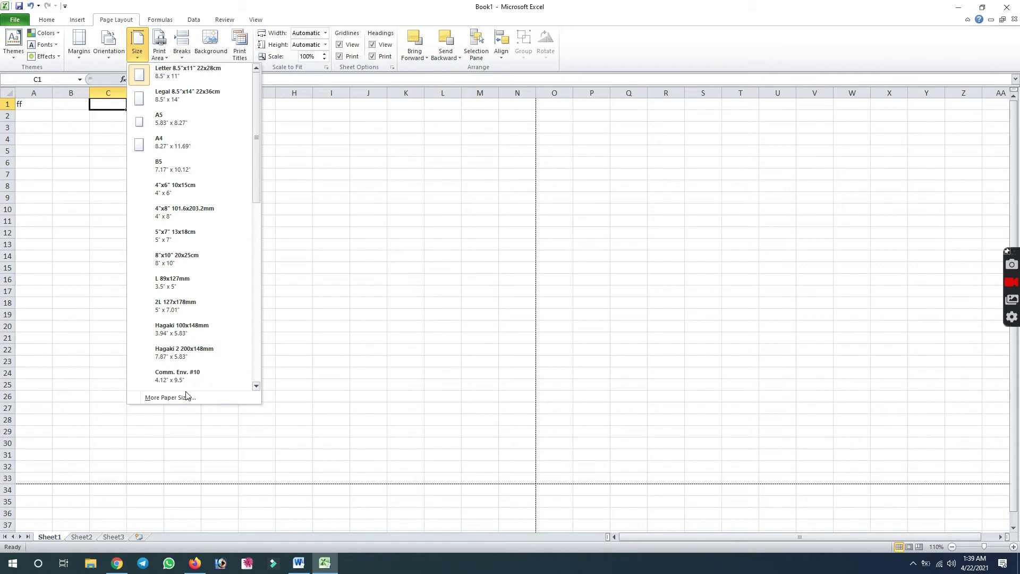
left_click(313, 294)
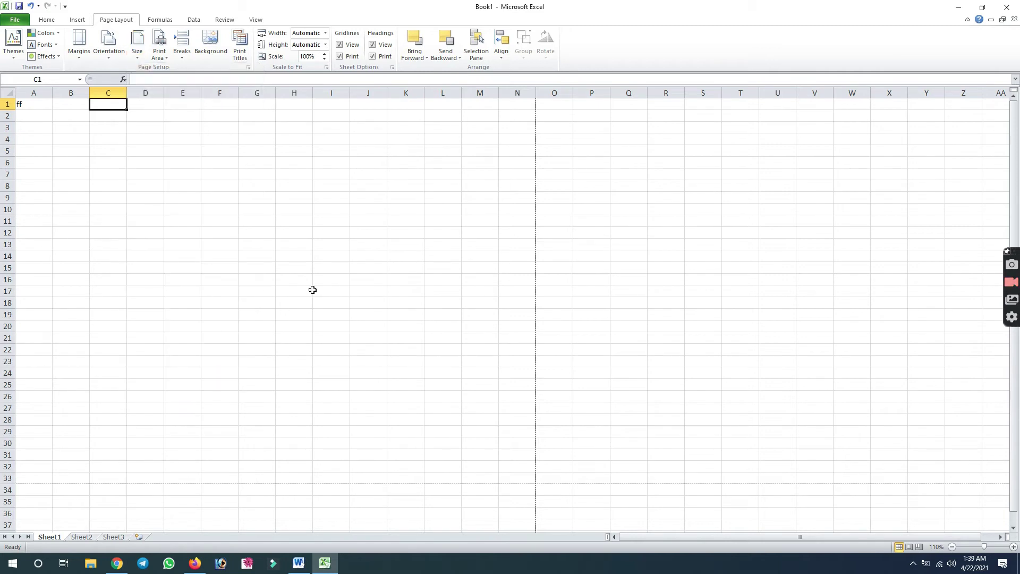
left_click(169, 59)
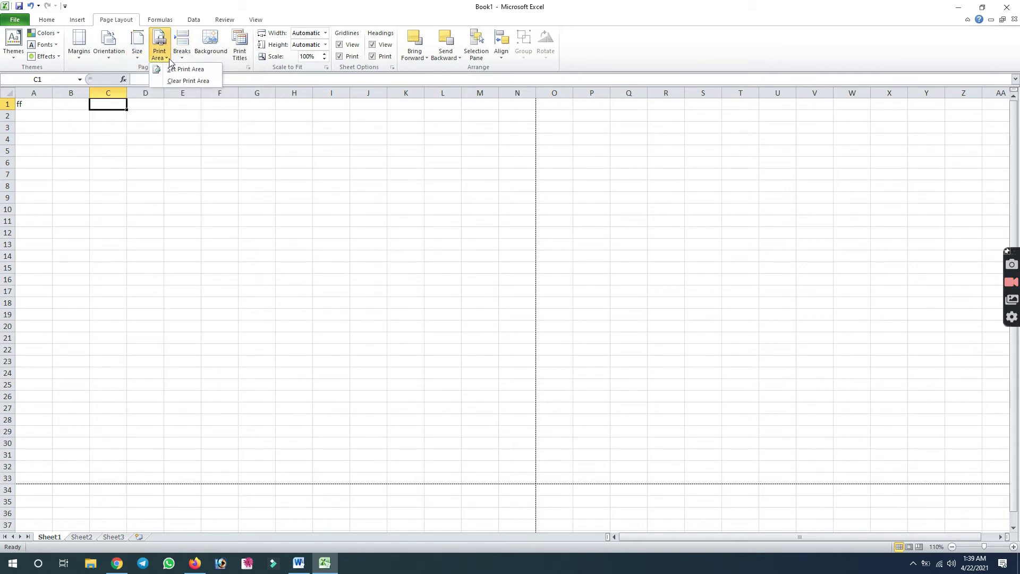
left_click(197, 214)
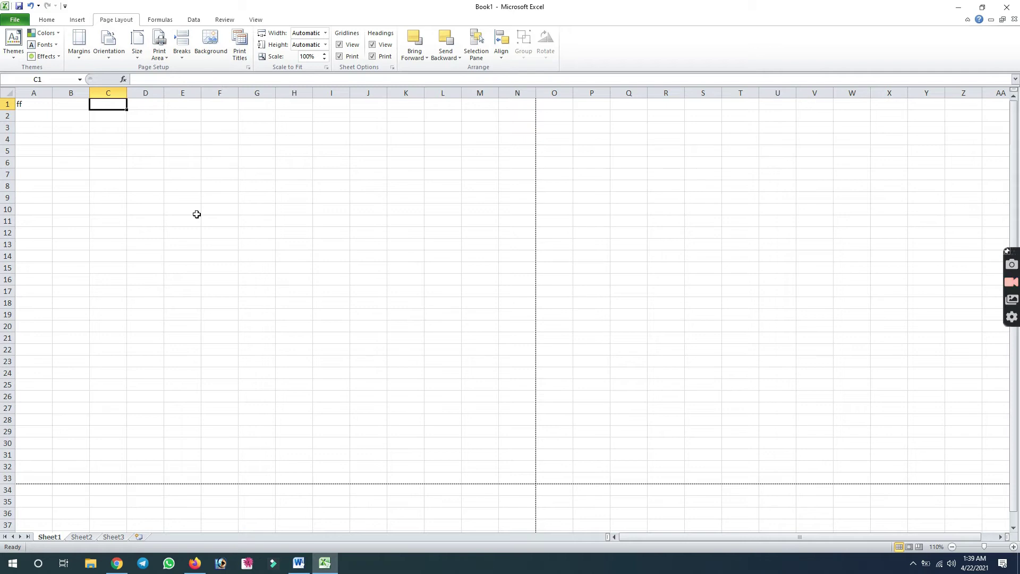
- Enter 'The quick brown fox jumps over the lazy dog' in A1 and reselect the cell
key("Left")
key("Left")
type("The quick brown fox jumps over the lazy ")
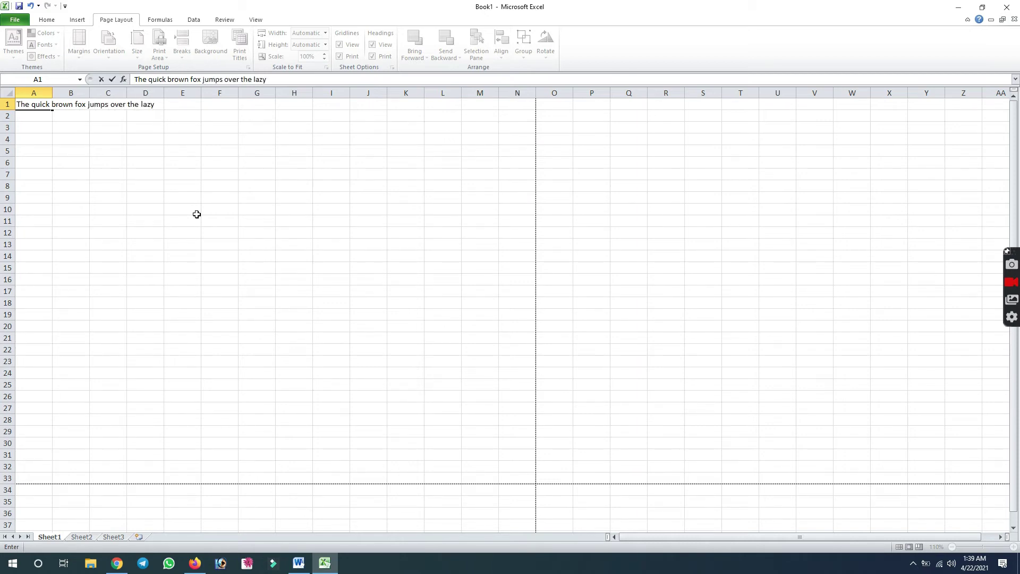
type("dog")
left_click(56, 163)
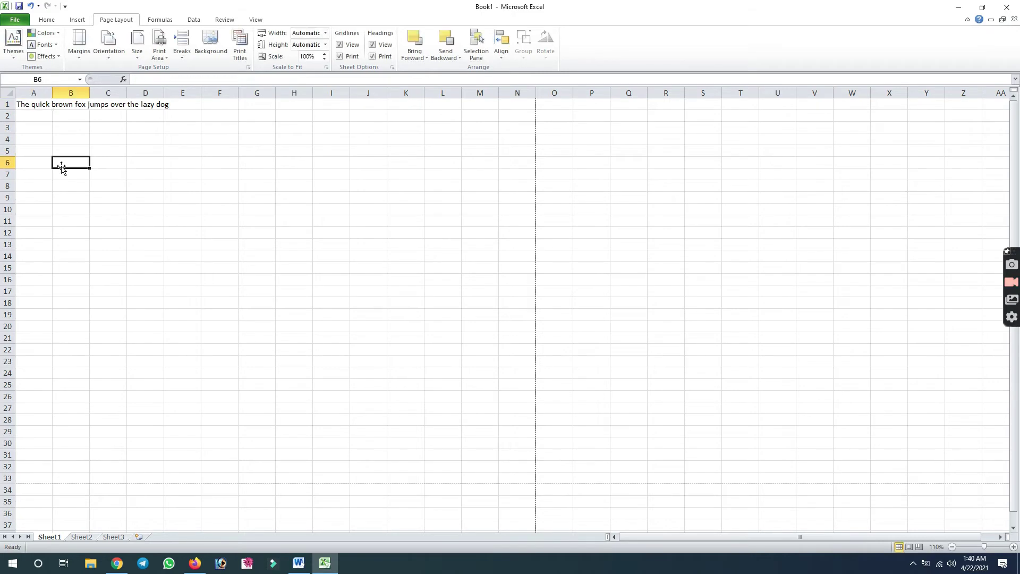
left_click(19, 104)
- Copy A1's sentence and paste it down A2 through A14
key("ctrl+c")
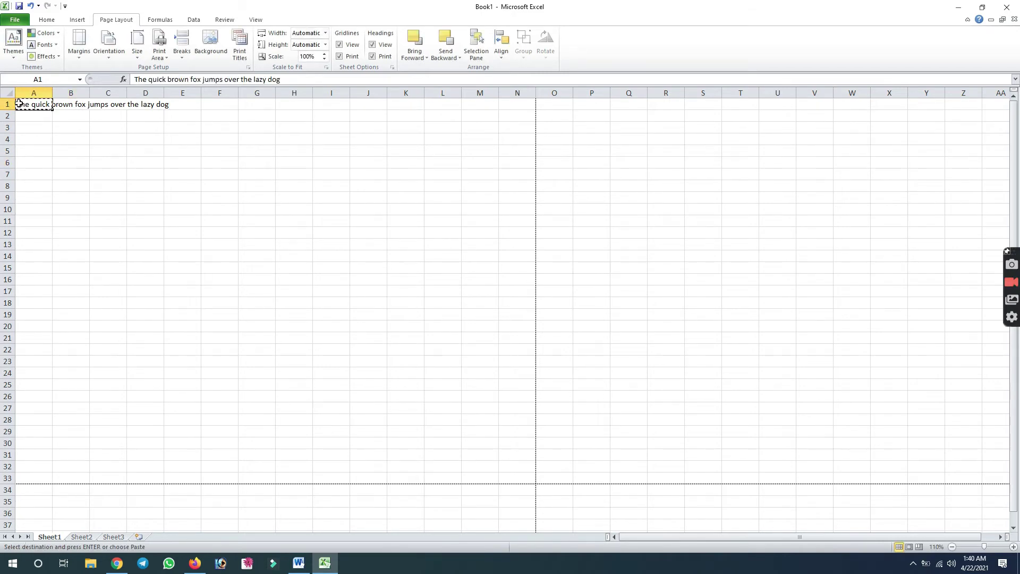
left_click(36, 121)
key("ctrl+v")
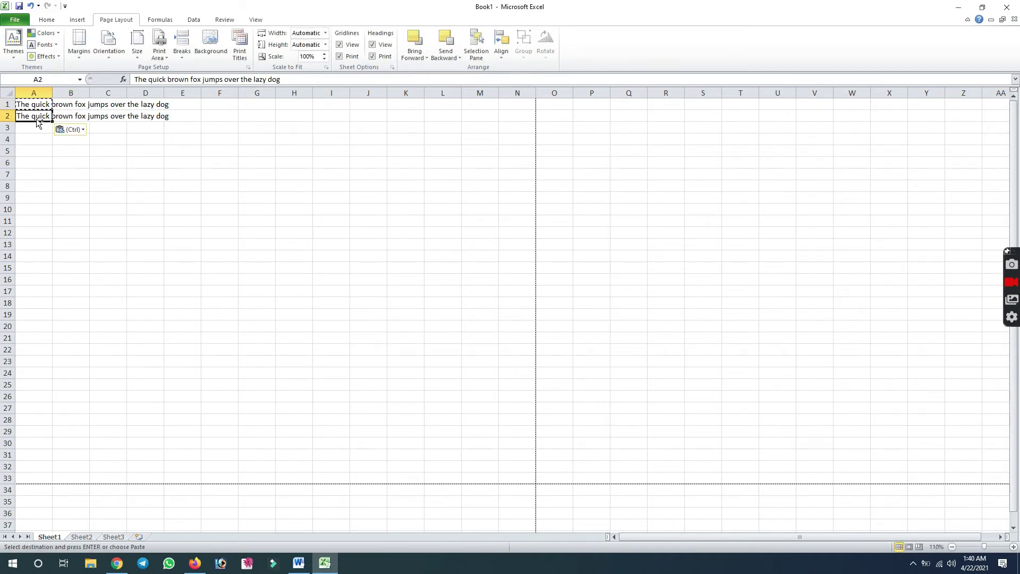
left_click(30, 129)
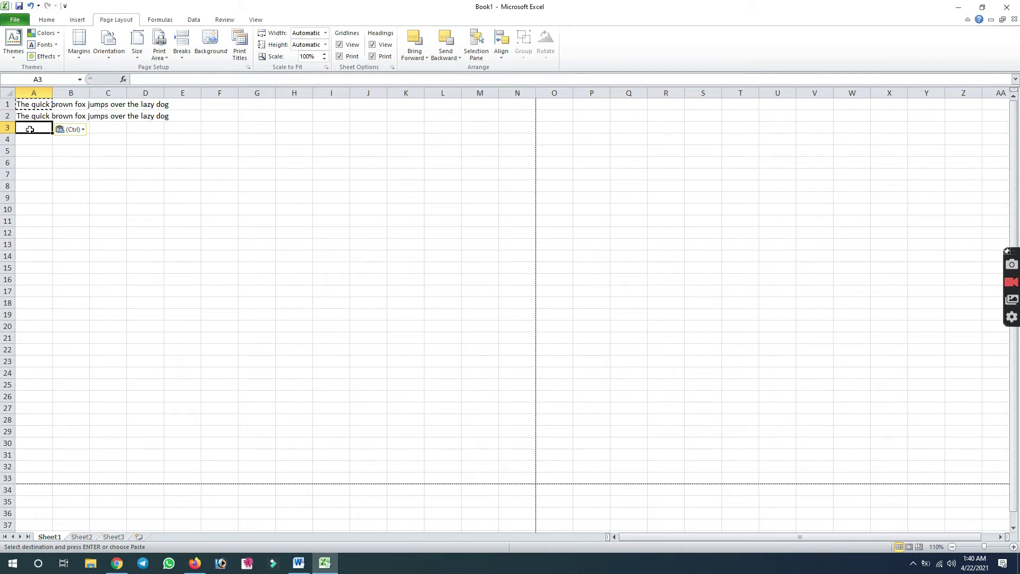
key("ctrl+v")
key("shift+Down")
key("shift+Down")
key("shift+Down")
key("shift+Down")
key("shift+Down")
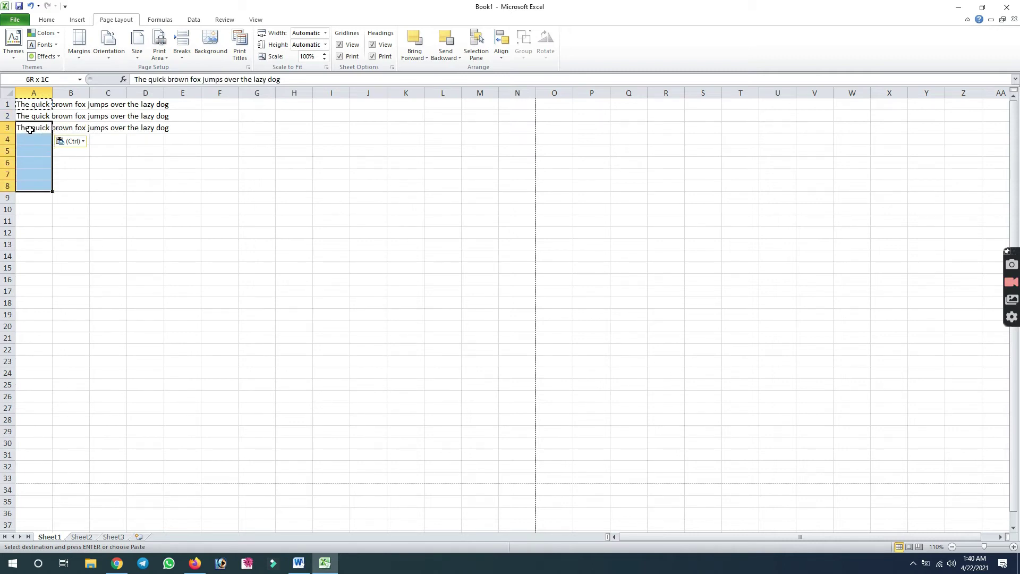
key("shift+Down")
key("shift+Down")
key("shift+Down")
key("shift+Down")
key("shift+Down")
key("ctrl+v")
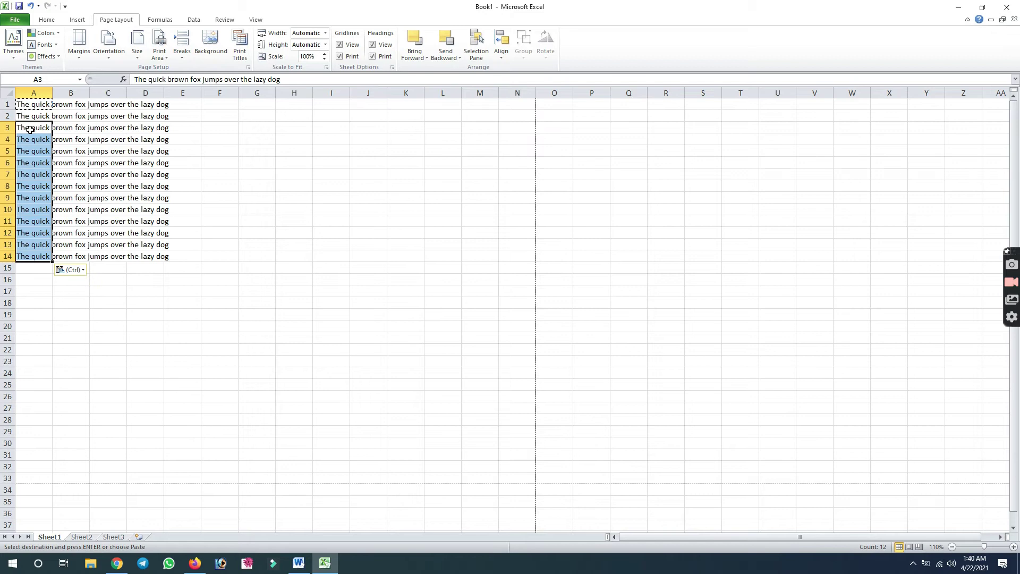
key("Right")
key("Right")
key("Right")
key("Right")
key("Up")
key("Up")
key("Right")
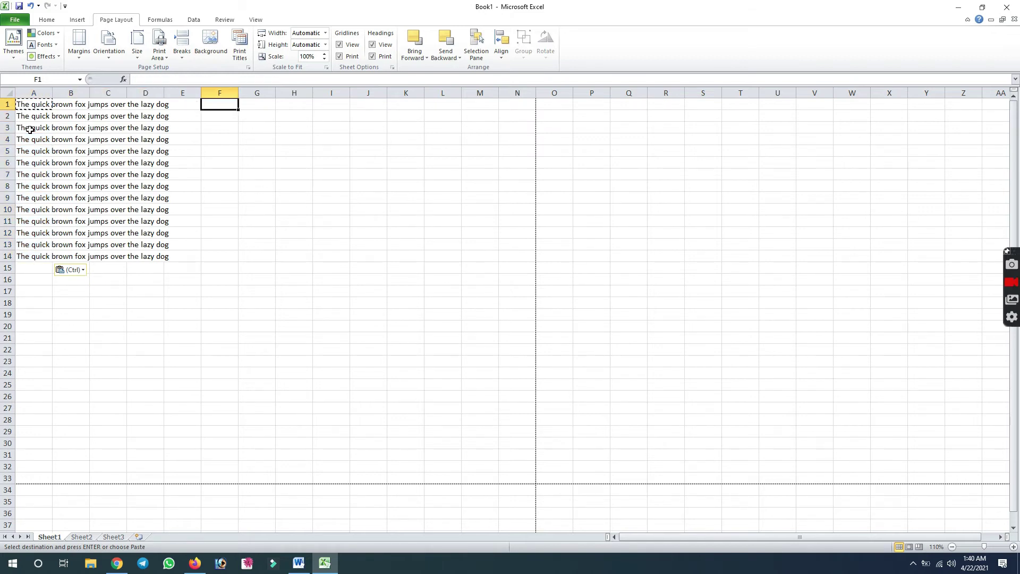
key("ctrl")
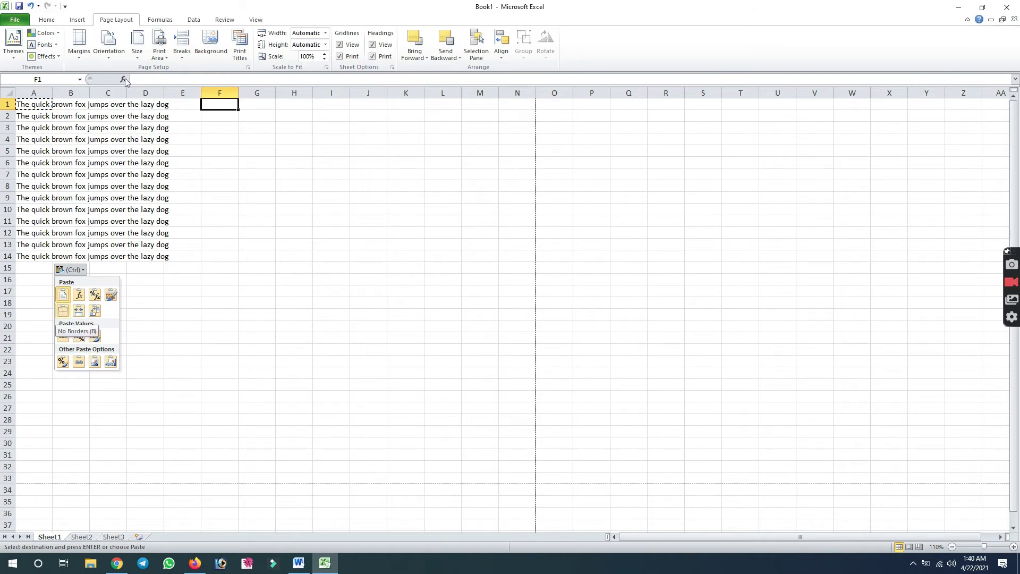
left_click(212, 101)
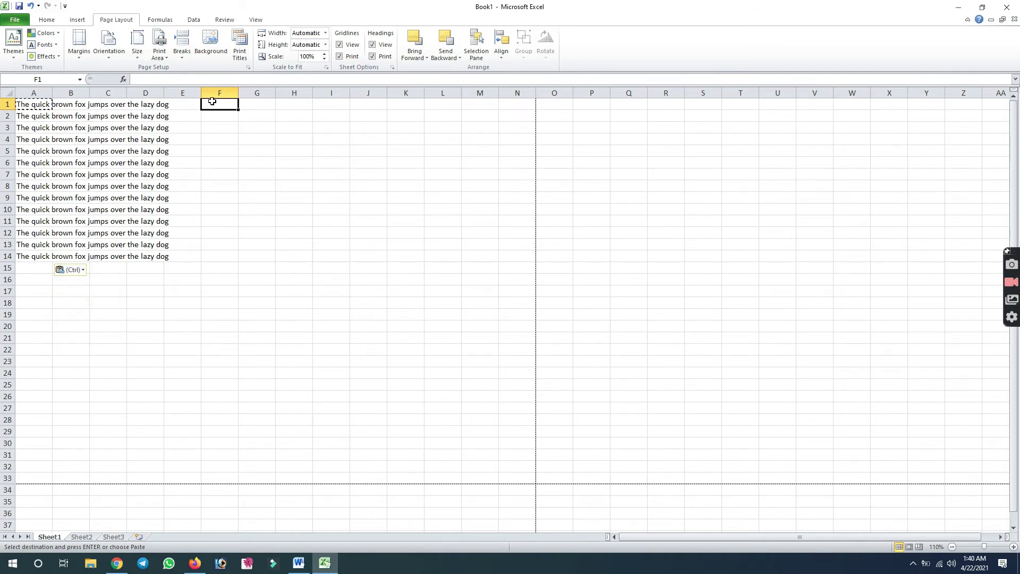
- Paste the sentence into F1:F14, cancel copy mode, and open the print preview
key("shift+Down")
key("shift+Down")
key("shift+Down")
key("shift+Down")
key("shift+Down")
key("shift+Down")
key("shift+Down")
key("shift+Down")
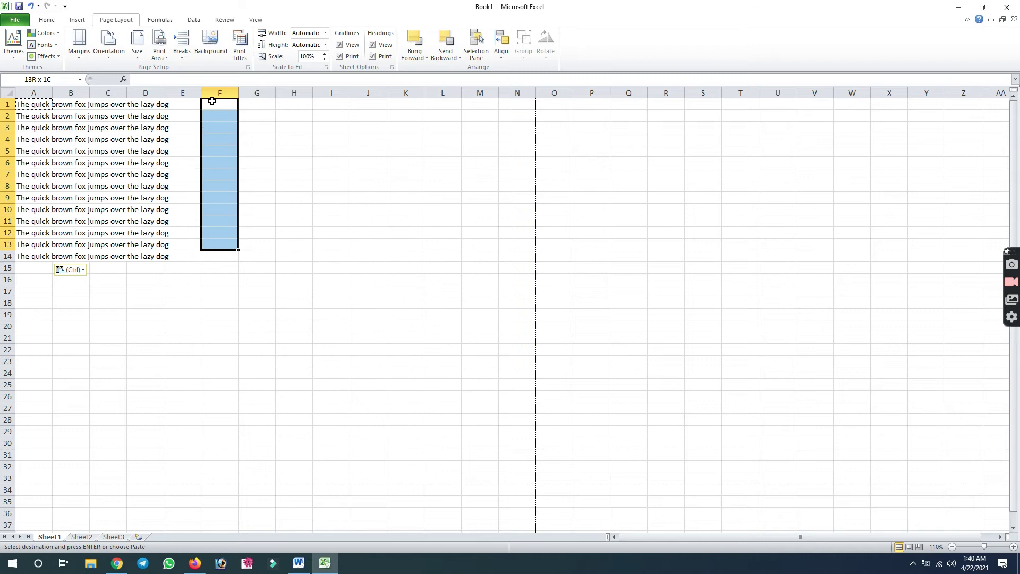
key("shift+Down")
key("ctrl+v")
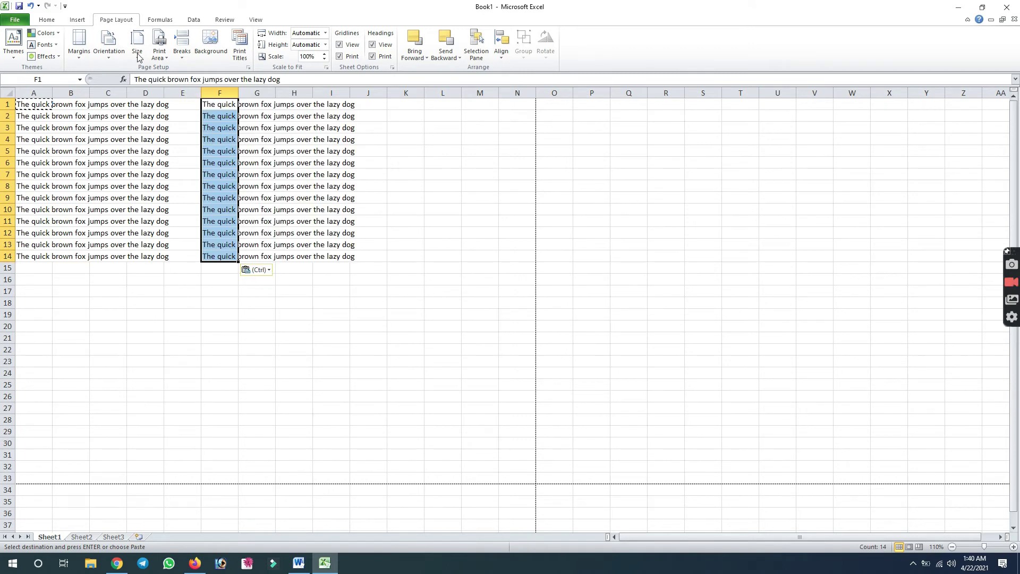
left_click(170, 126)
key("Escape")
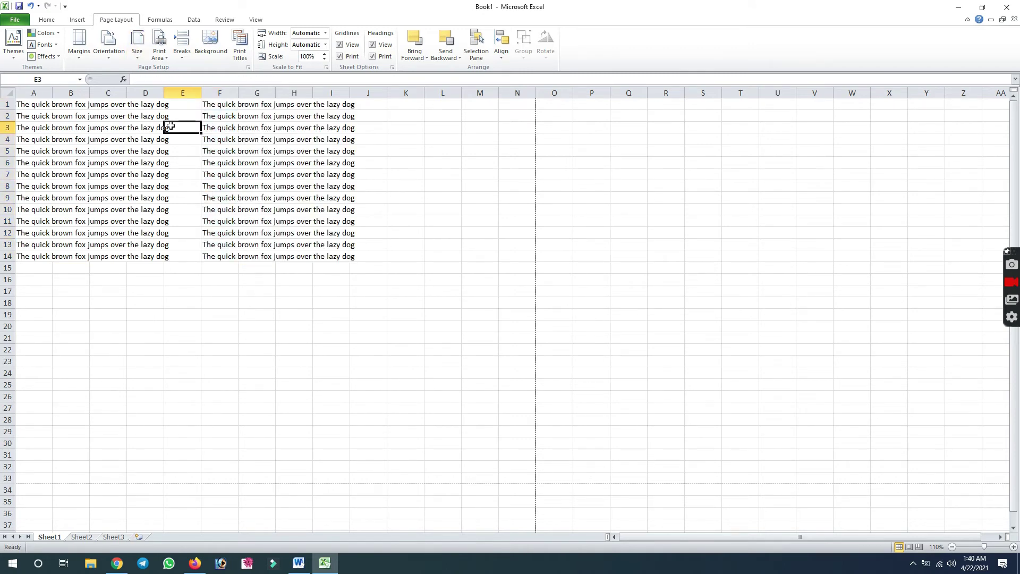
key("ctrl+p")
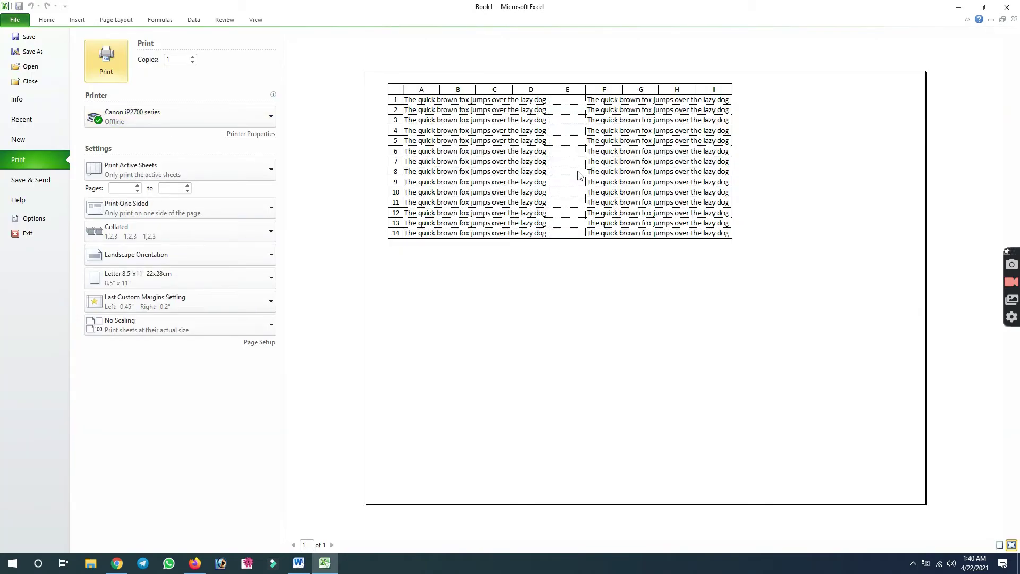
- Leave the print preview and select the second sentence block, F1:I14
key("Escape")
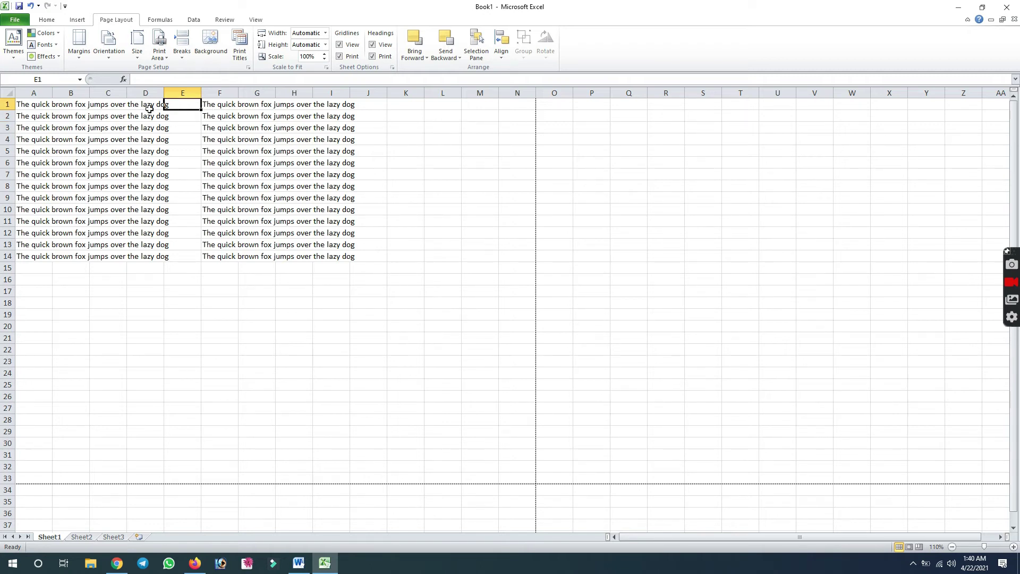
mouse_move(23, 105)
left_mouse_down()
mouse_move(206, 240)
mouse_move(162, 252)
left_mouse_up()
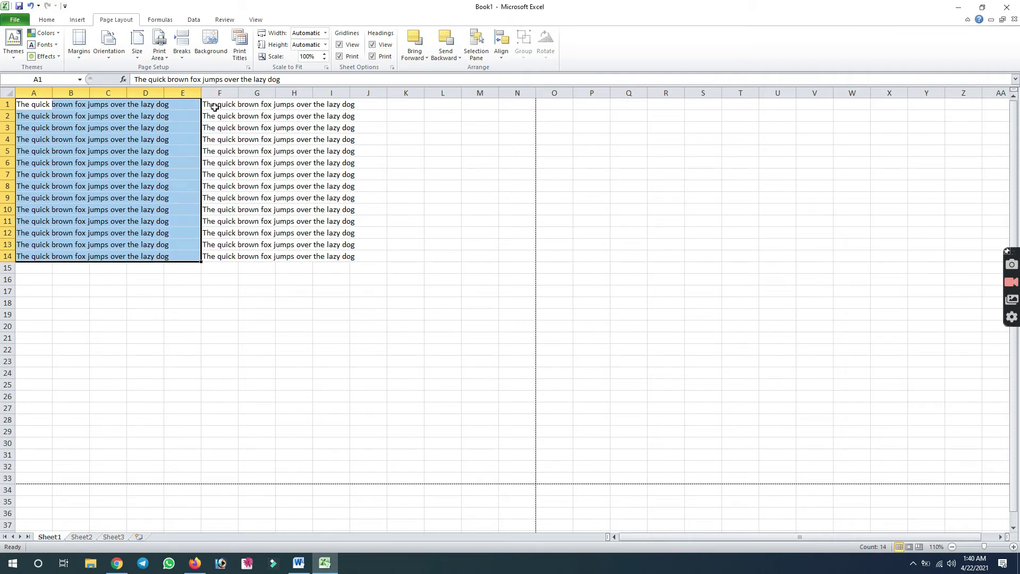
left_click_drag(215, 104, 347, 249)
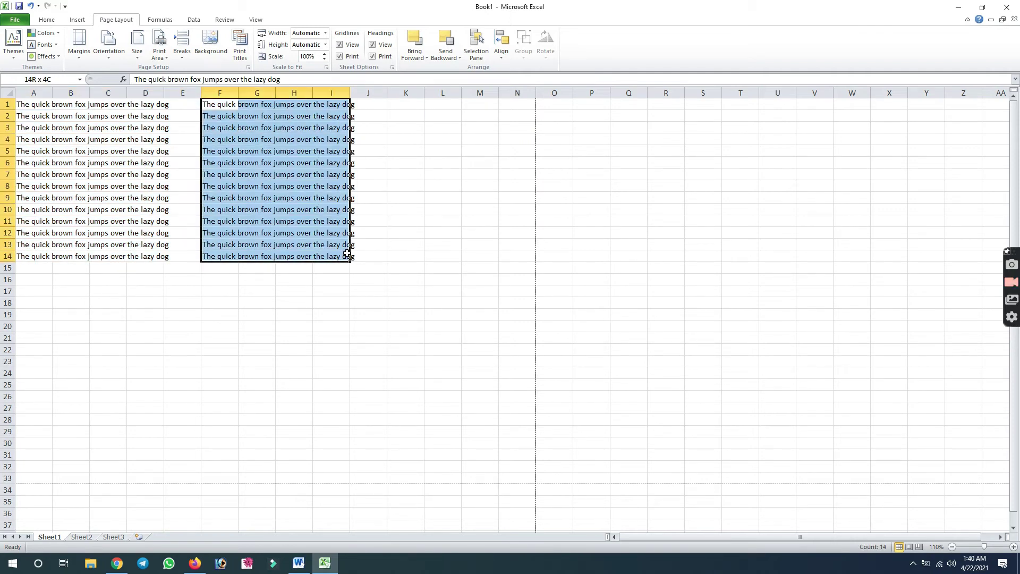
left_click(284, 298)
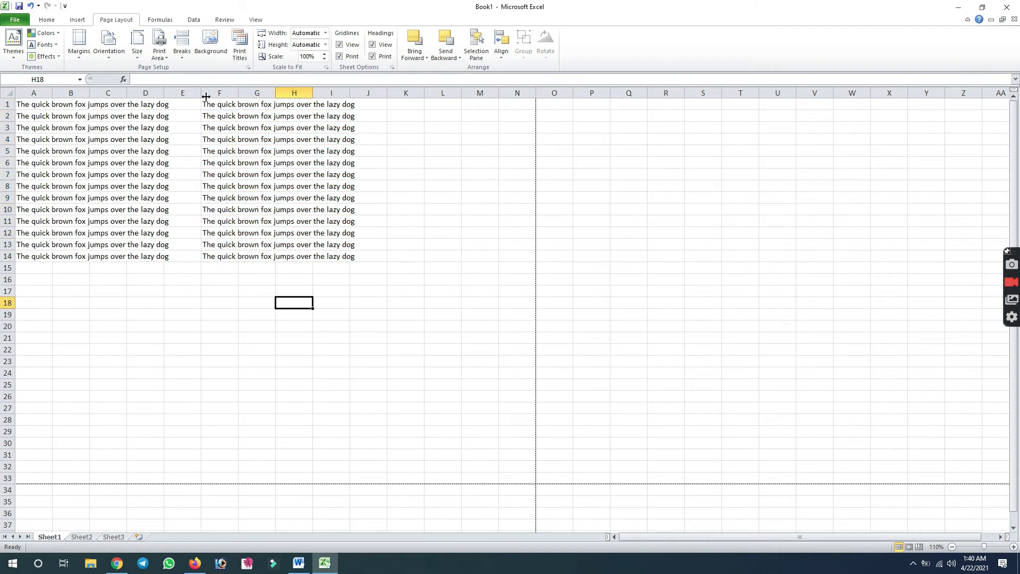
mouse_move(207, 104)
left_mouse_down()
mouse_move(348, 199)
mouse_move(350, 260)
left_mouse_up()
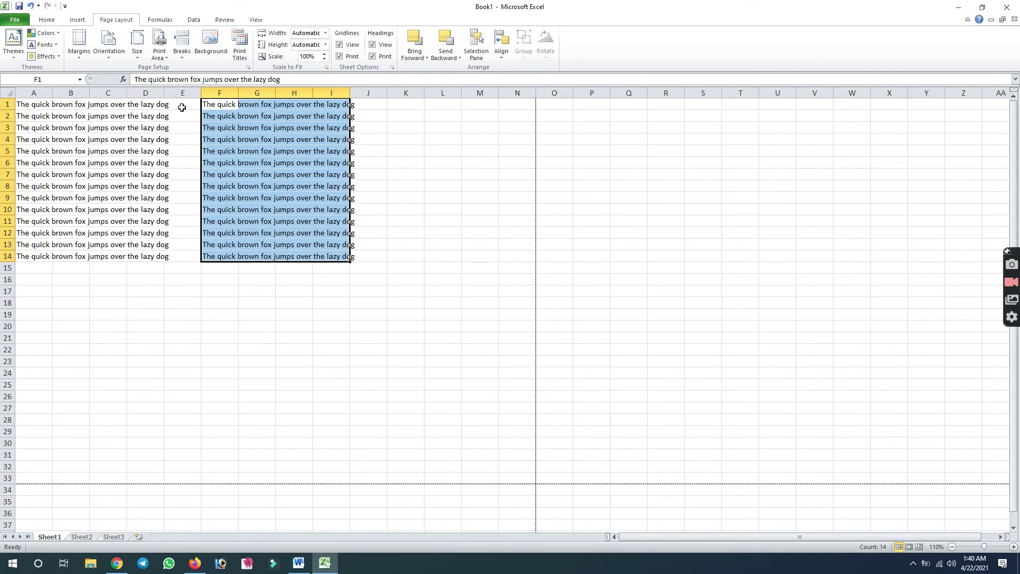
- Set F1:I14 as the print area and confirm the preview shows only that block
left_click(159, 62)
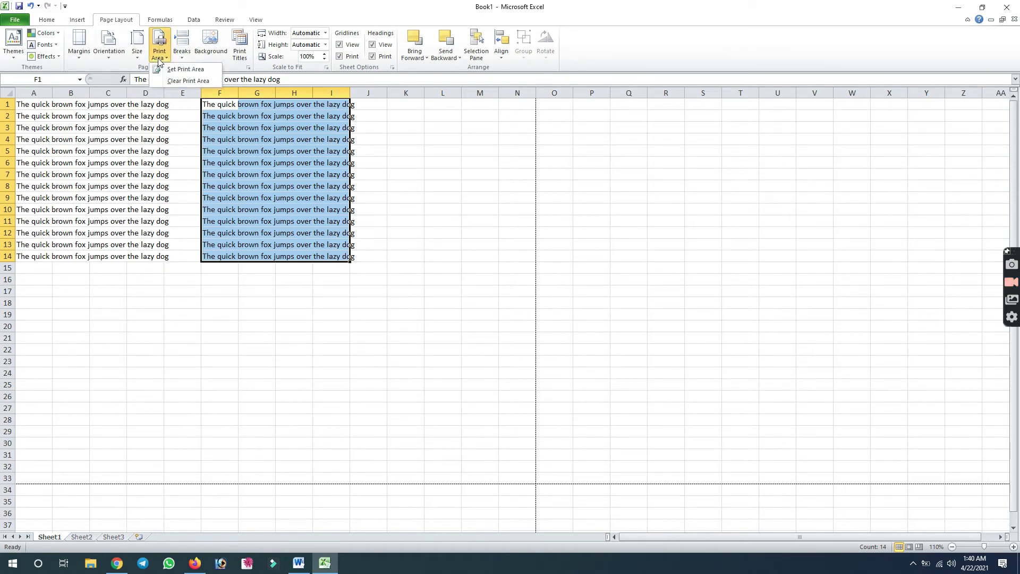
left_click(183, 69)
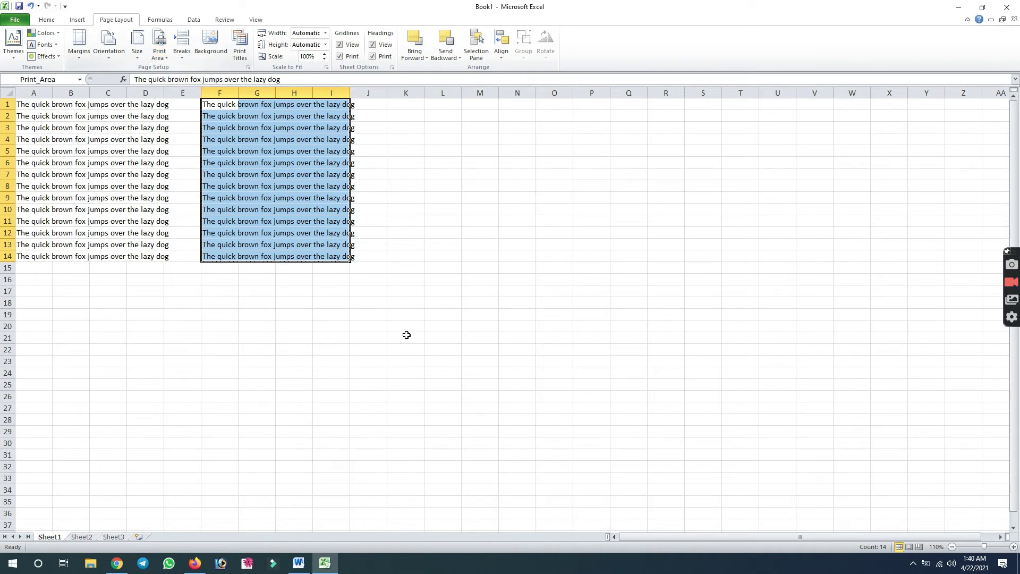
left_click(422, 347)
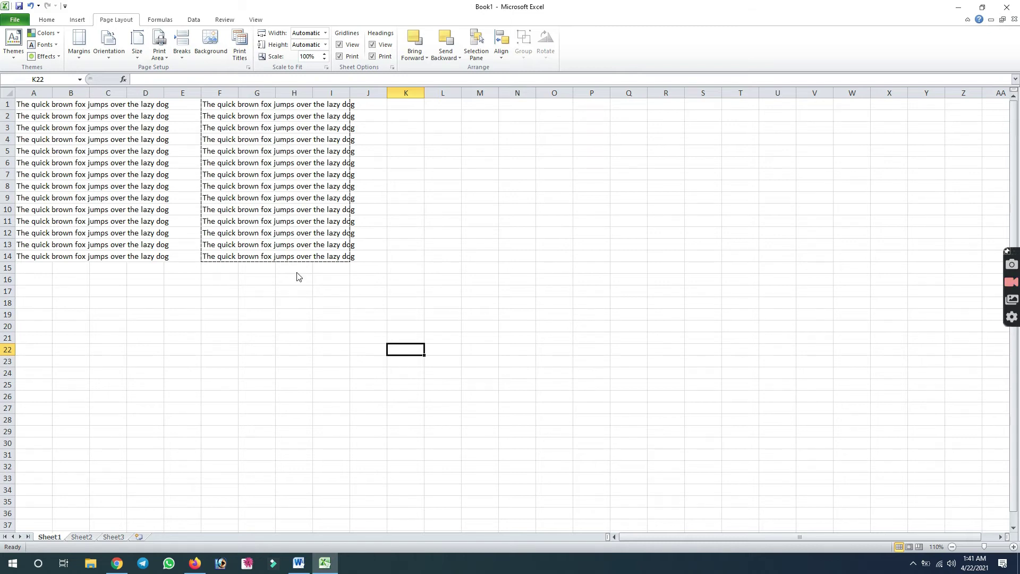
key("ctrl+p")
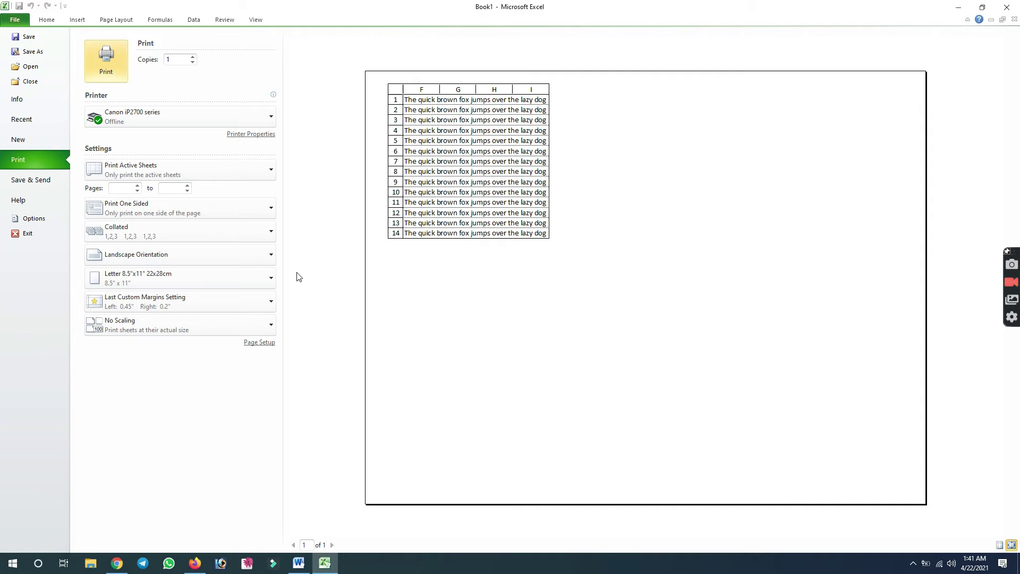
key("Escape")
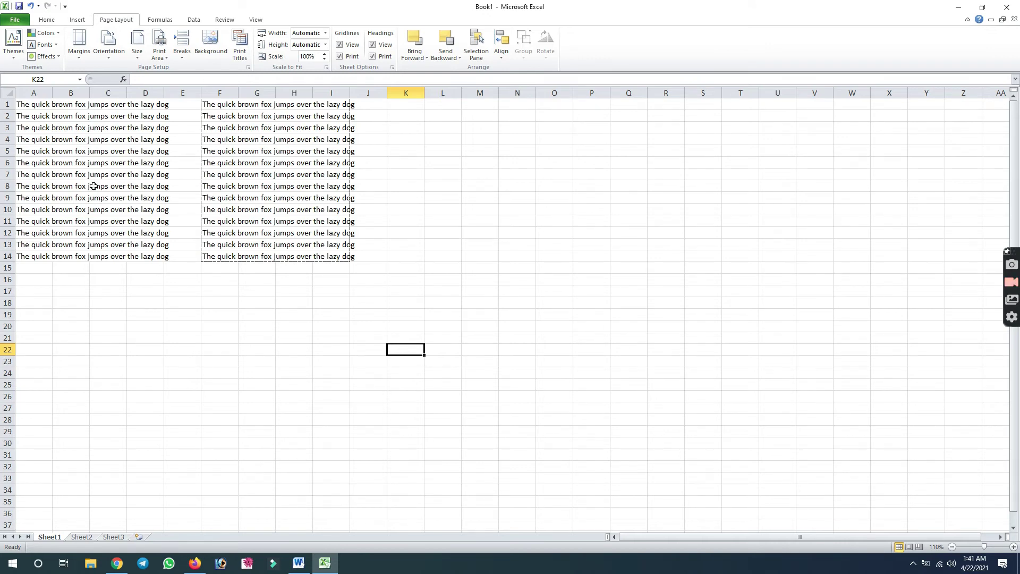
- Clear the print area and confirm the preview again shows both sentence blocks
left_click(262, 163)
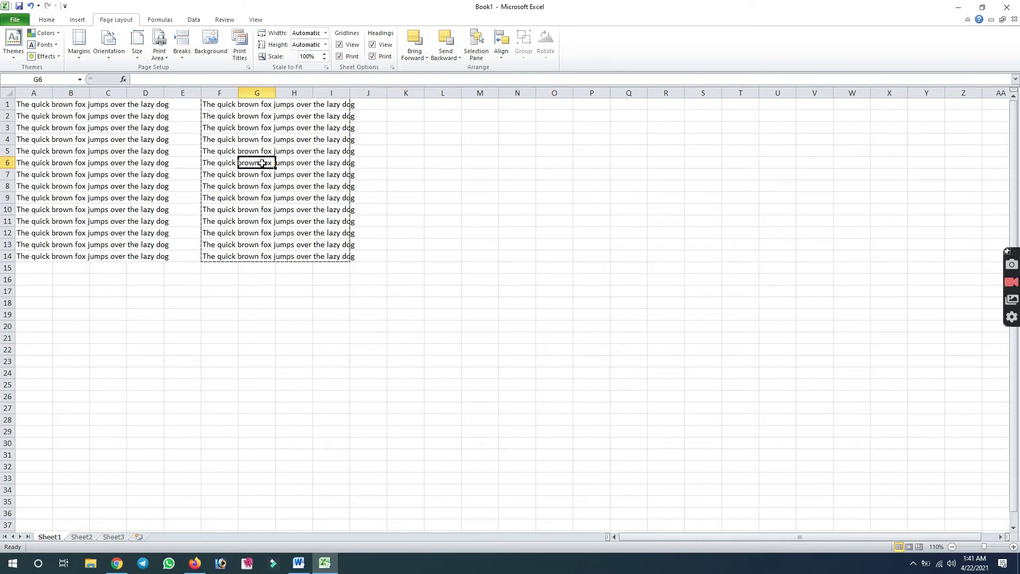
left_click(165, 60)
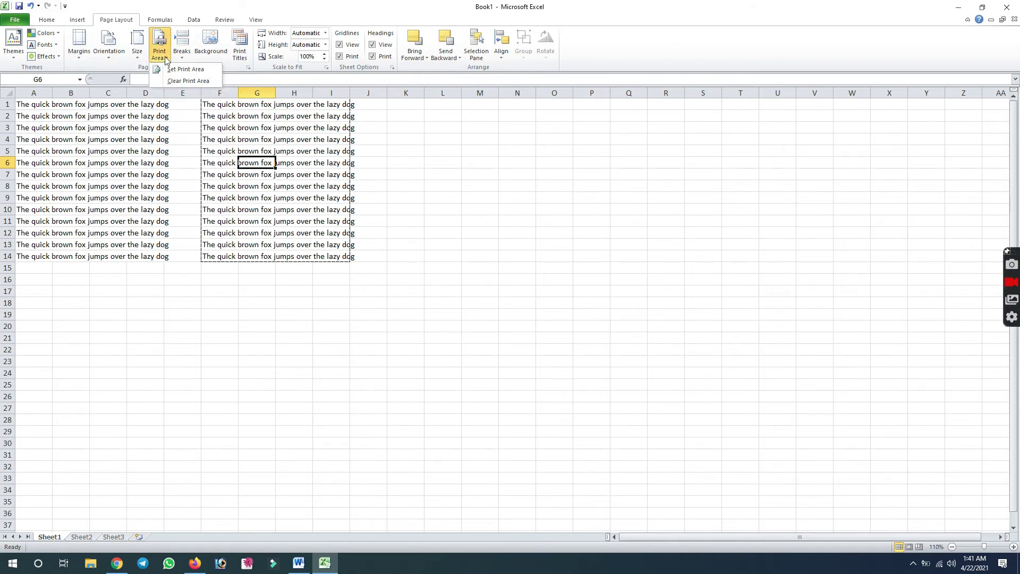
left_click(181, 81)
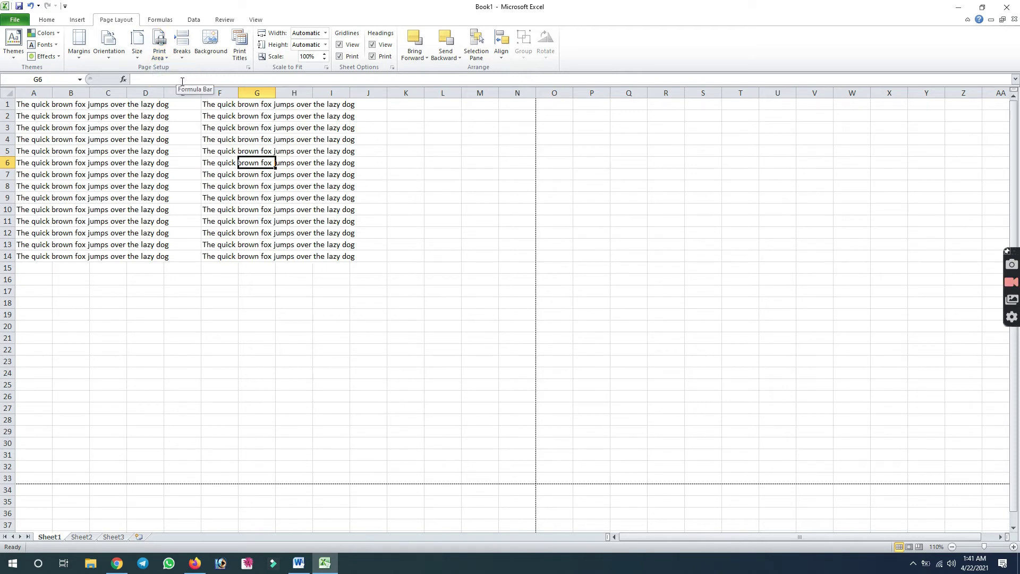
key("ctrl+p")
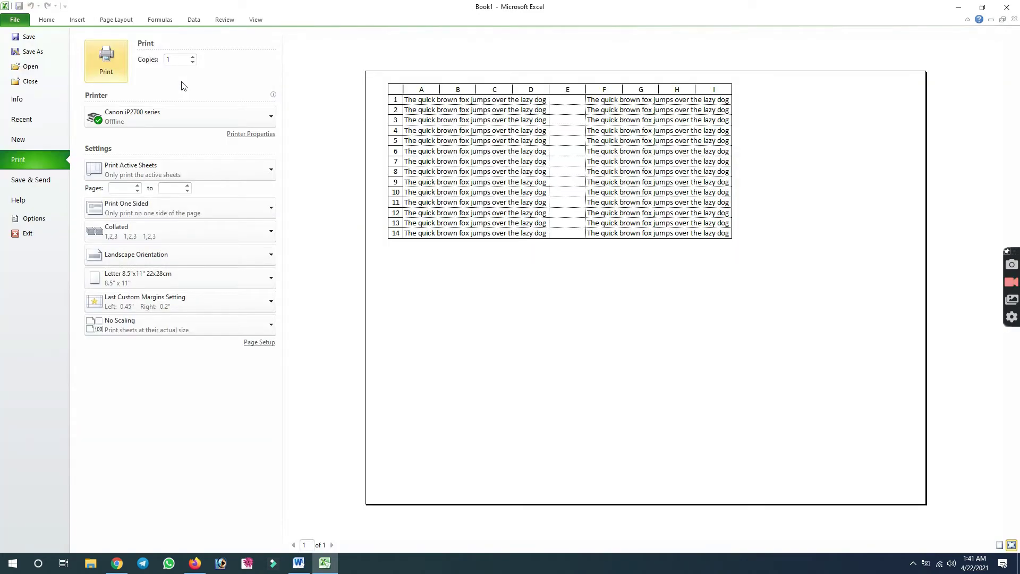
key("Escape")
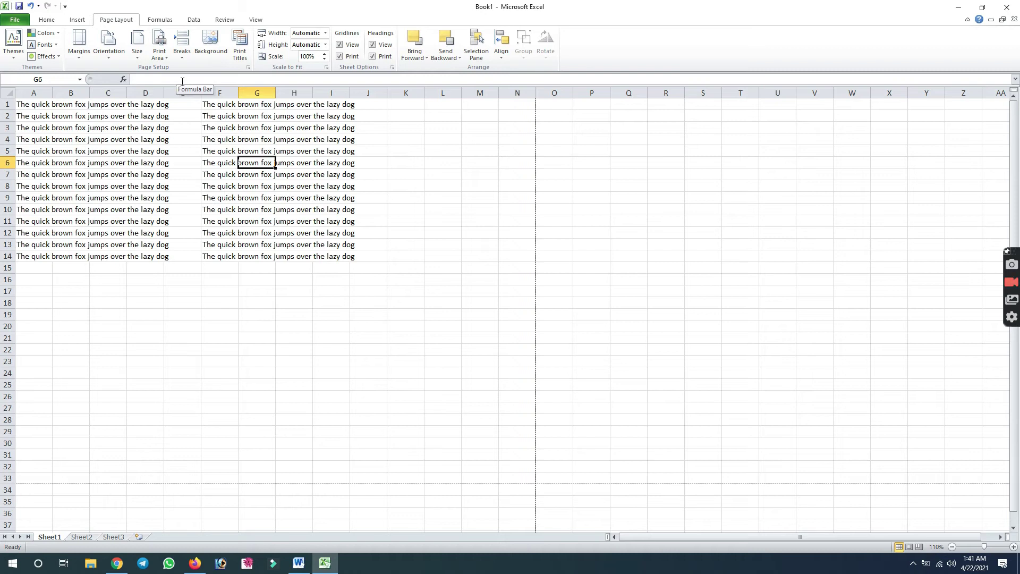
left_click(209, 151)
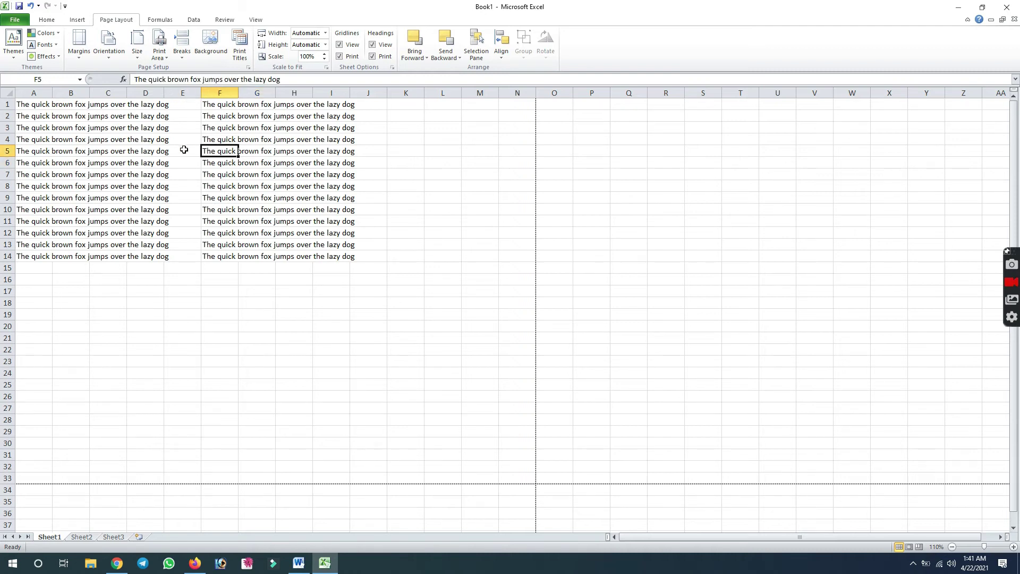
left_click(116, 177)
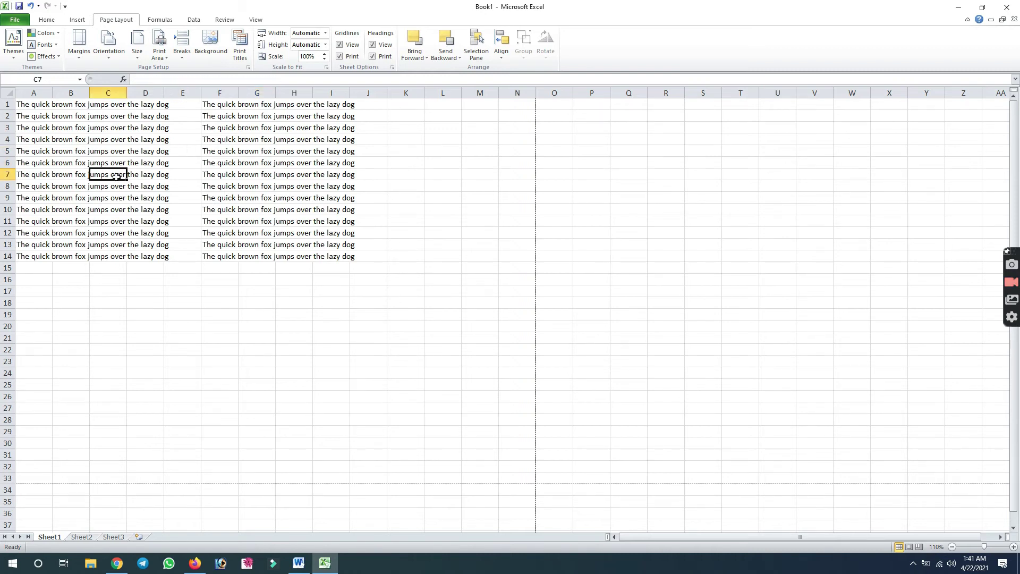
left_click(187, 58)
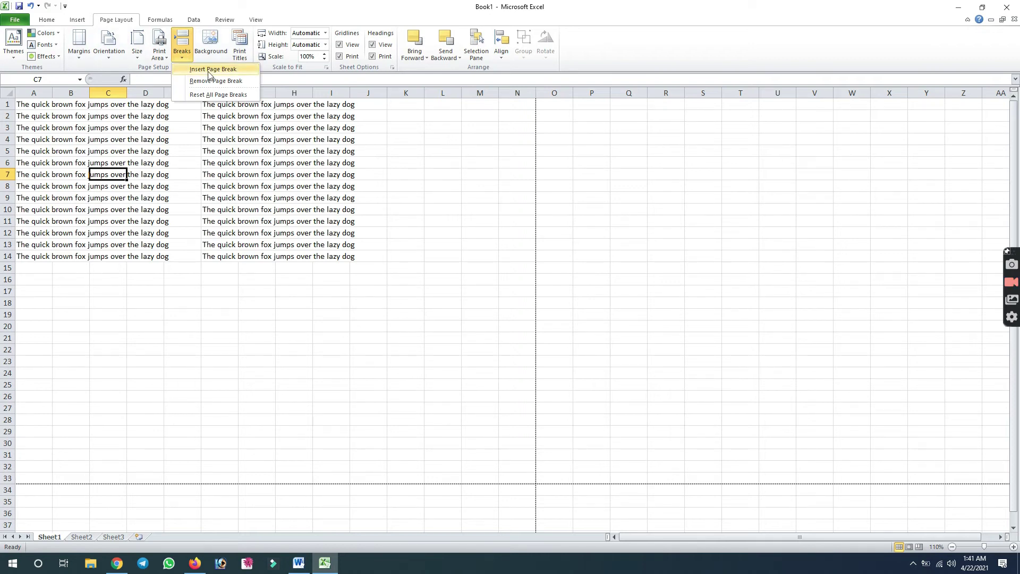
left_click(208, 75)
left_click(153, 292)
left_click(61, 130)
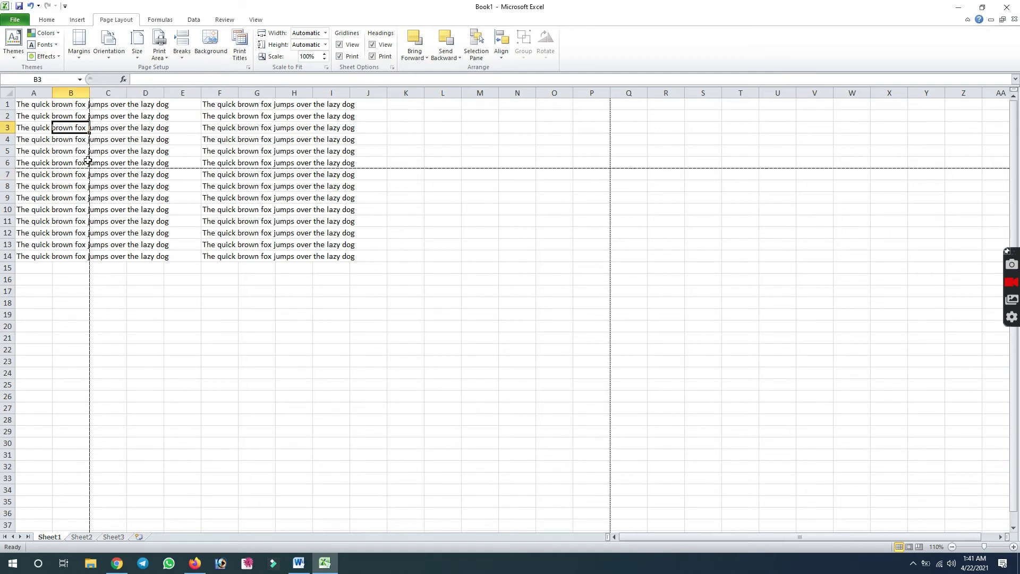
key("ctrl+z")
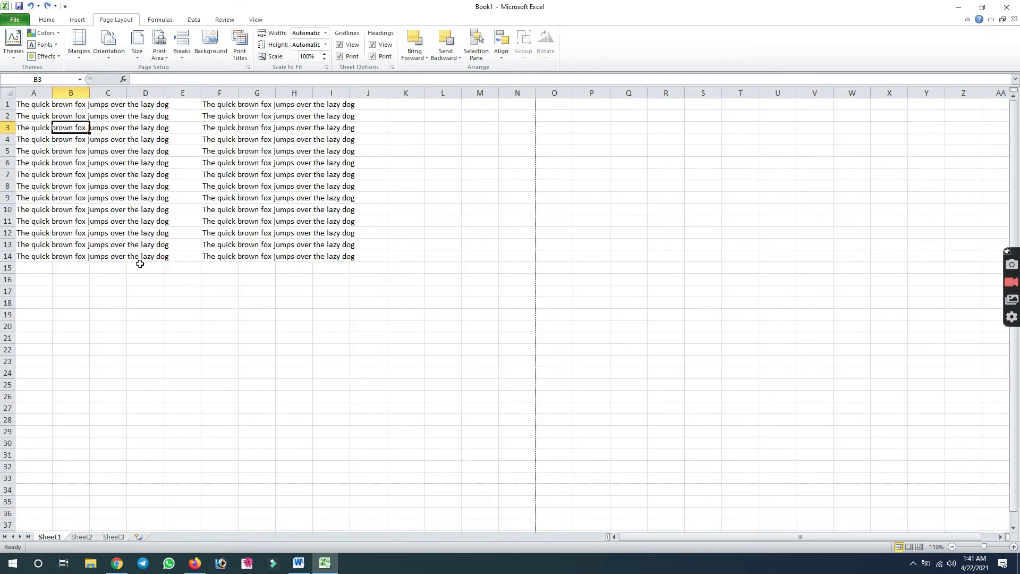
left_click(176, 209)
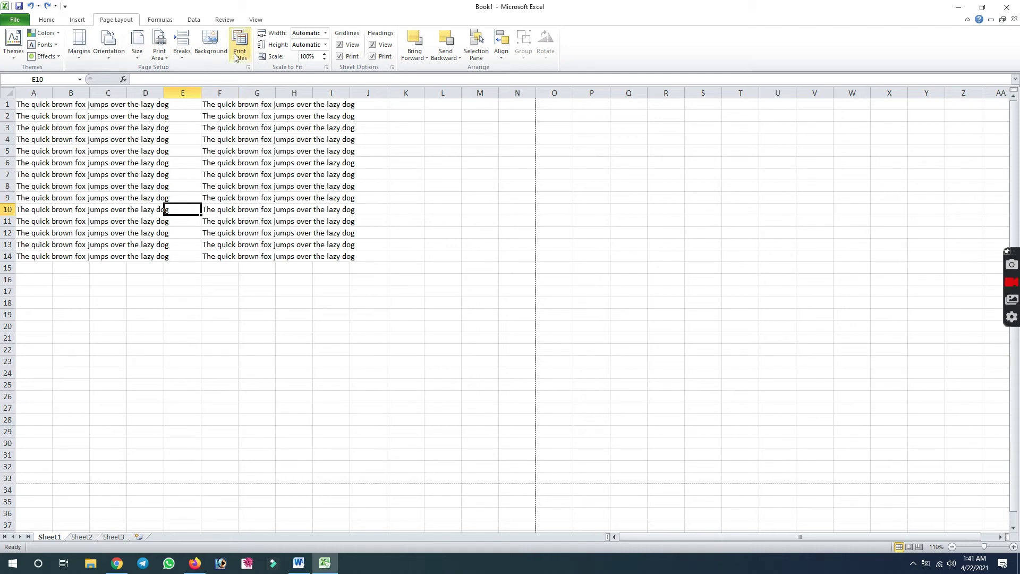
- Insert a manual page break at E10 and page through the resulting four-page preview
left_click(180, 53)
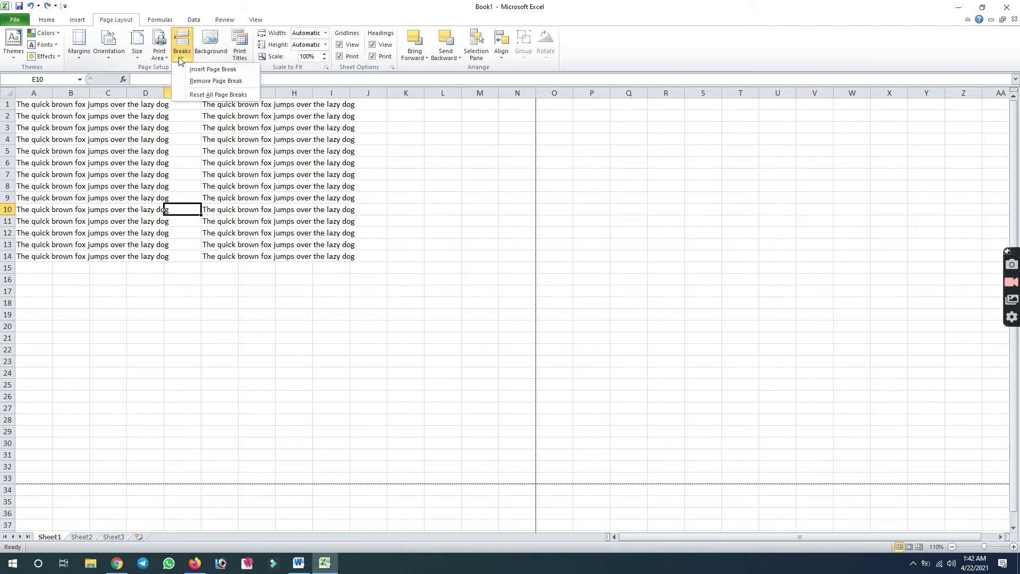
left_click(216, 67)
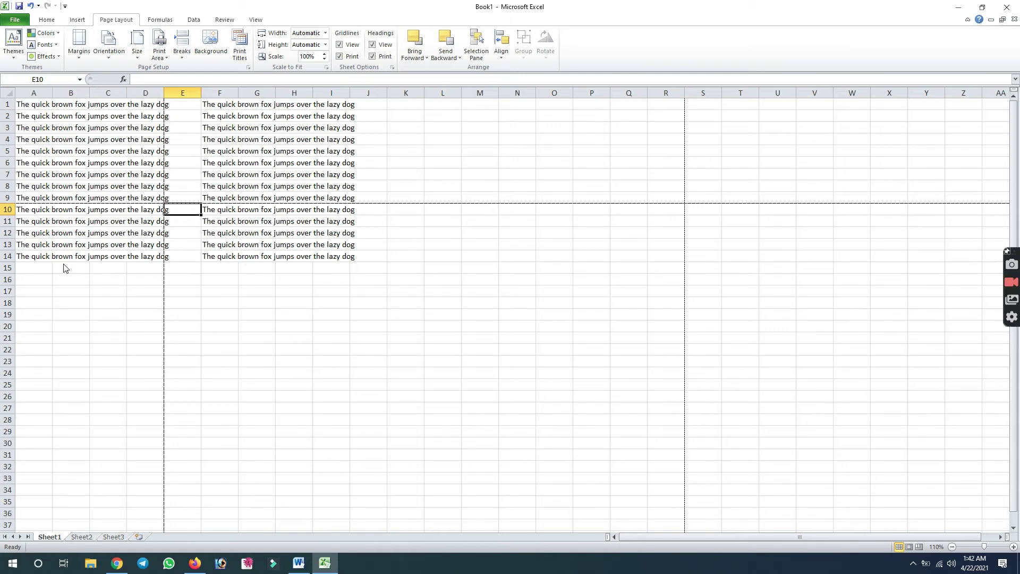
key("ctrl+p")
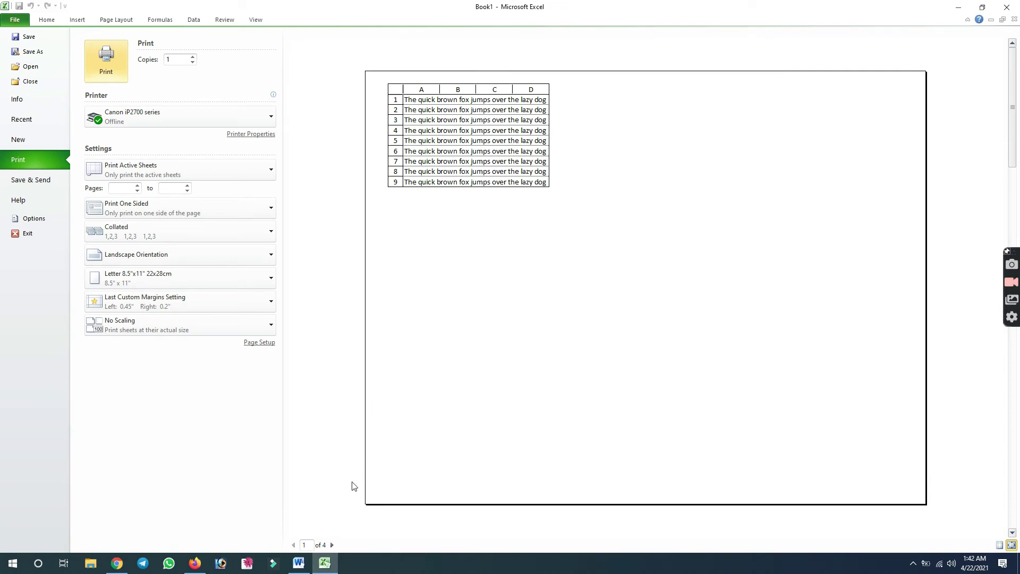
left_click(332, 545)
left_click(332, 546)
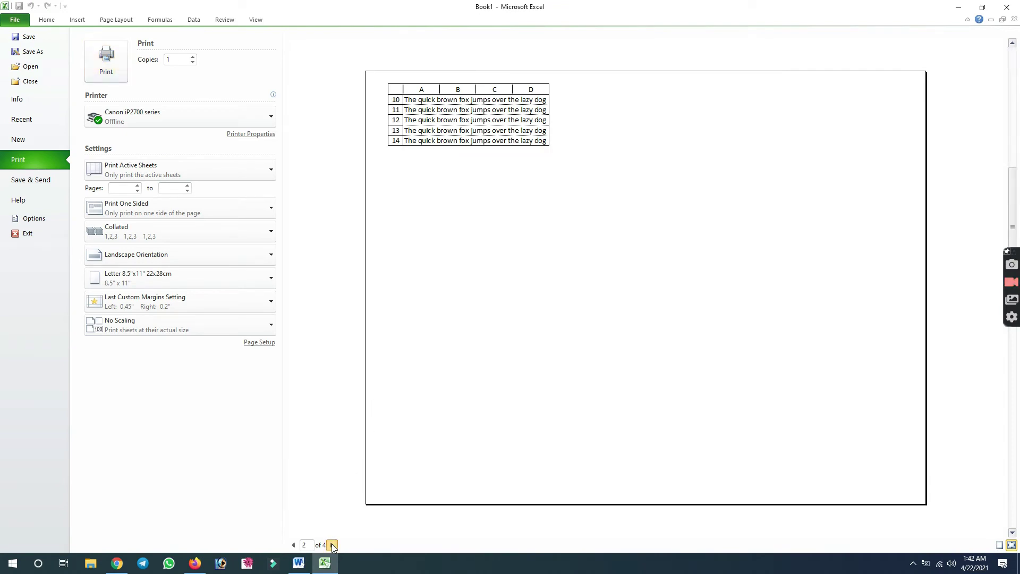
left_click(332, 545)
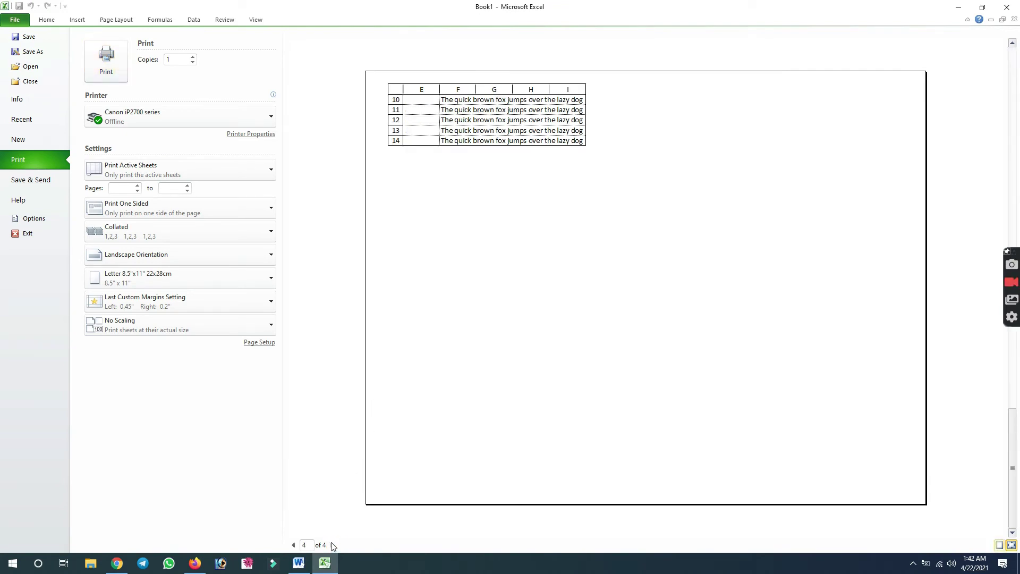
- Remove the manual page break using Page Layout > Breaks > Remove Page Break
left_click(120, 24)
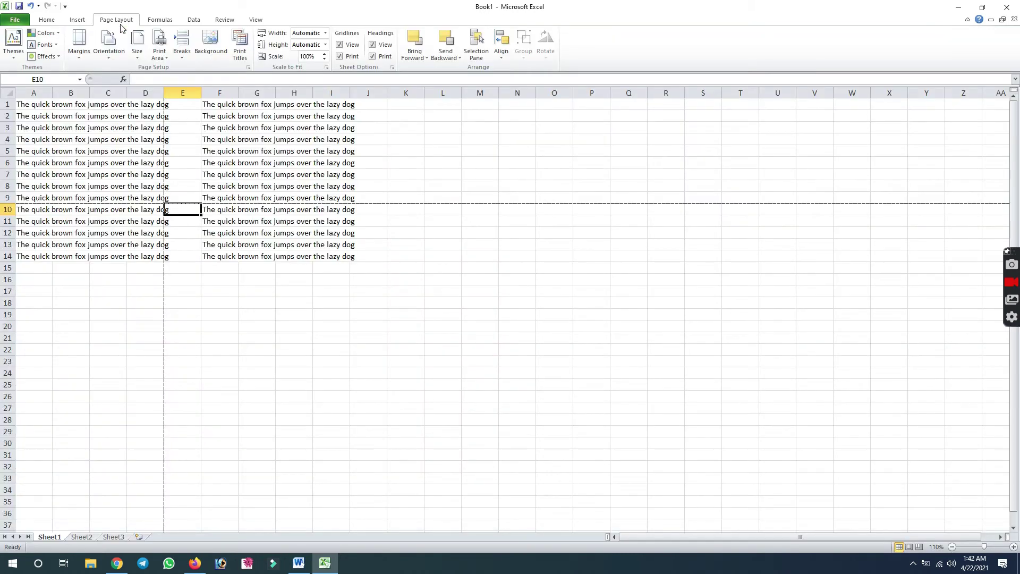
left_click(184, 59)
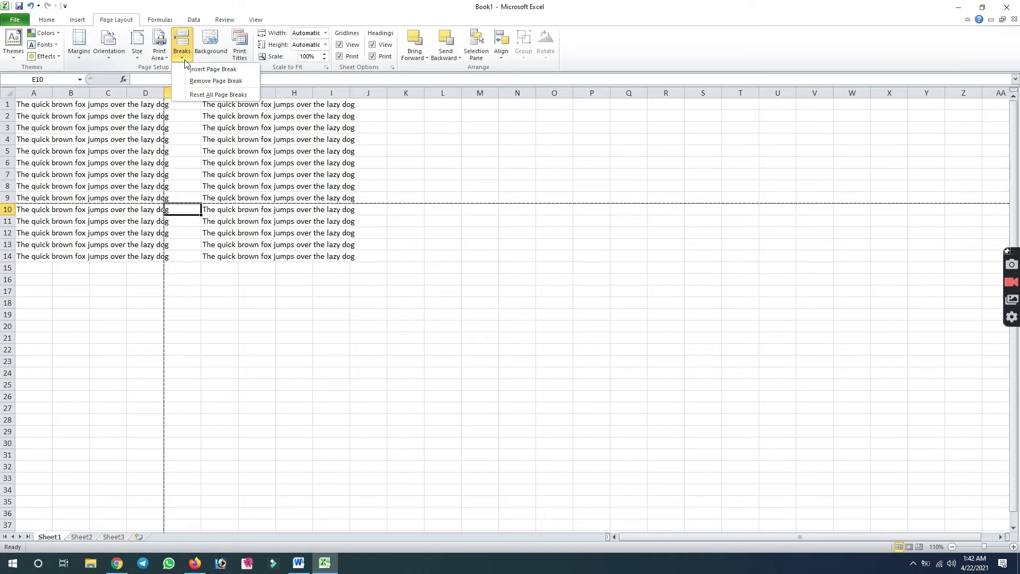
left_click(226, 81)
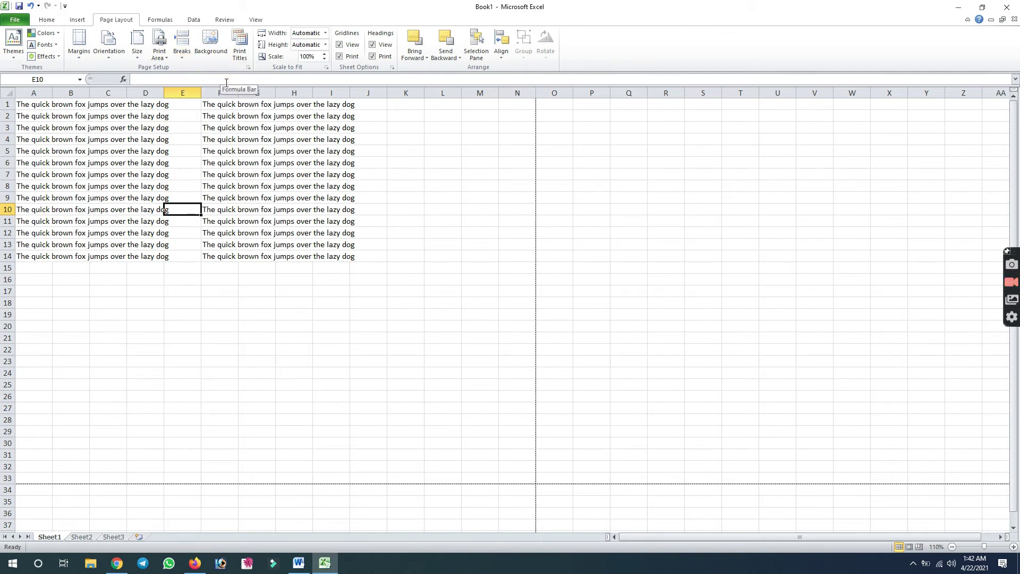
key("ctrl+p")
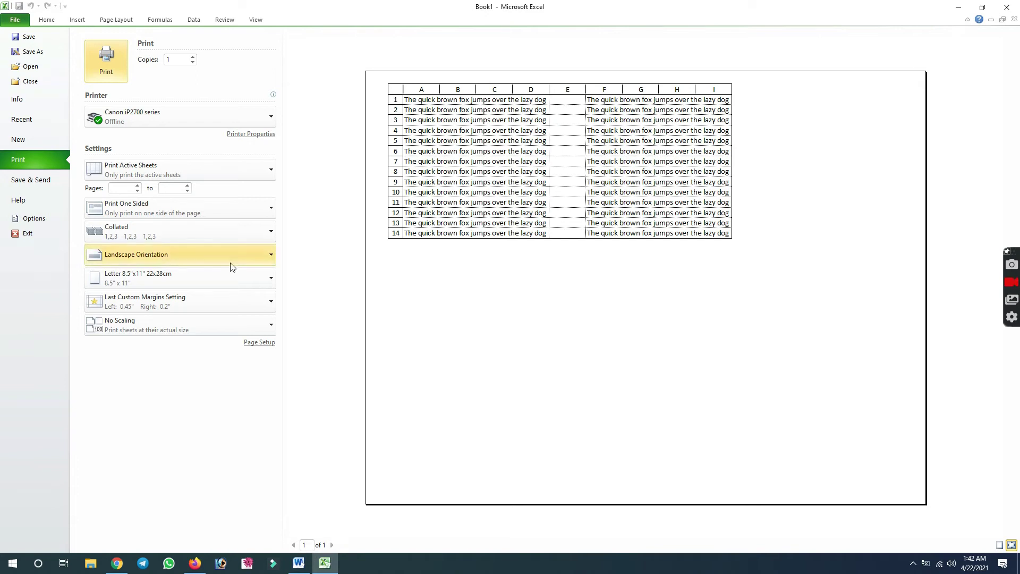
left_click(104, 22)
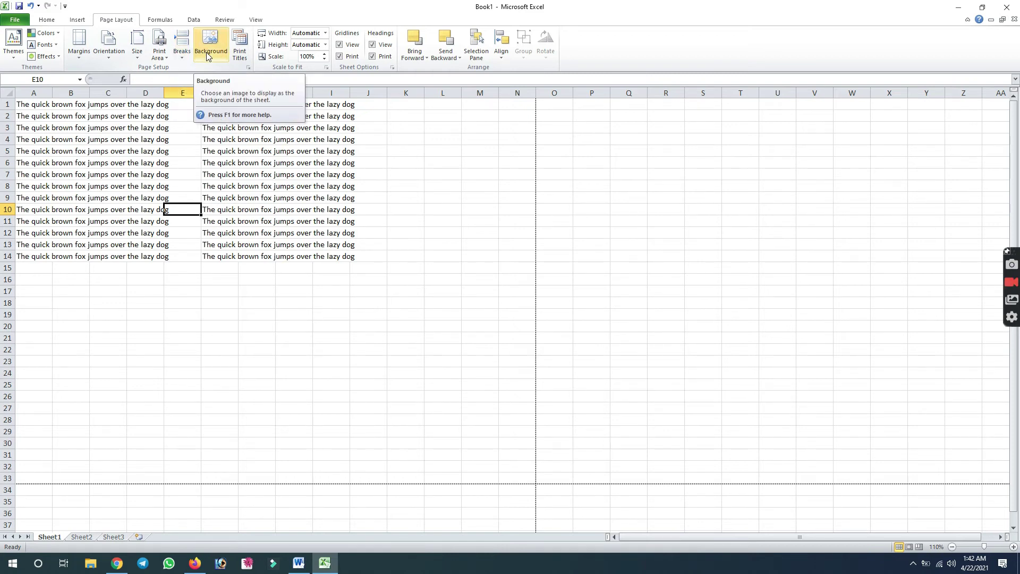
left_click(208, 56)
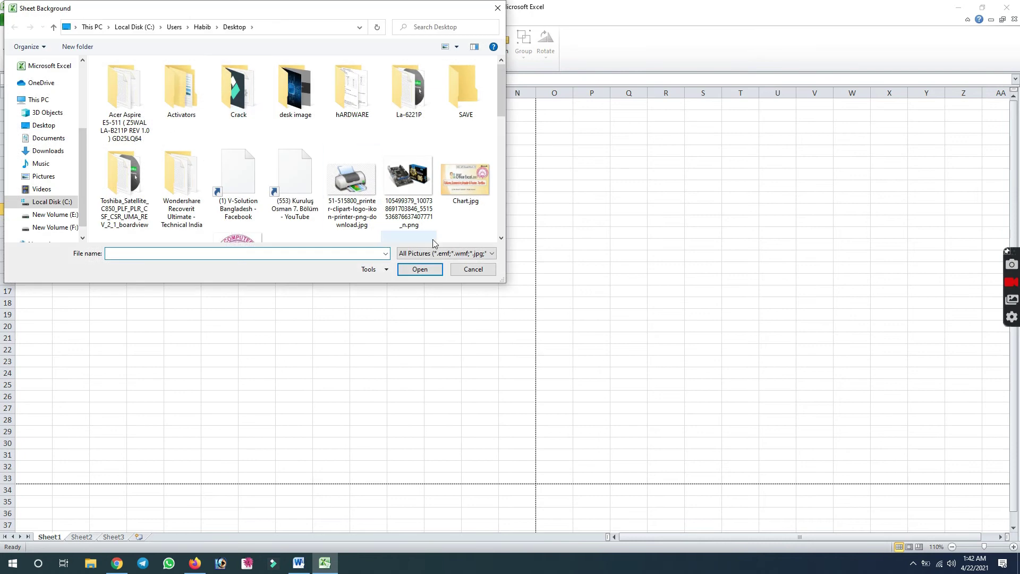
double_click(417, 188)
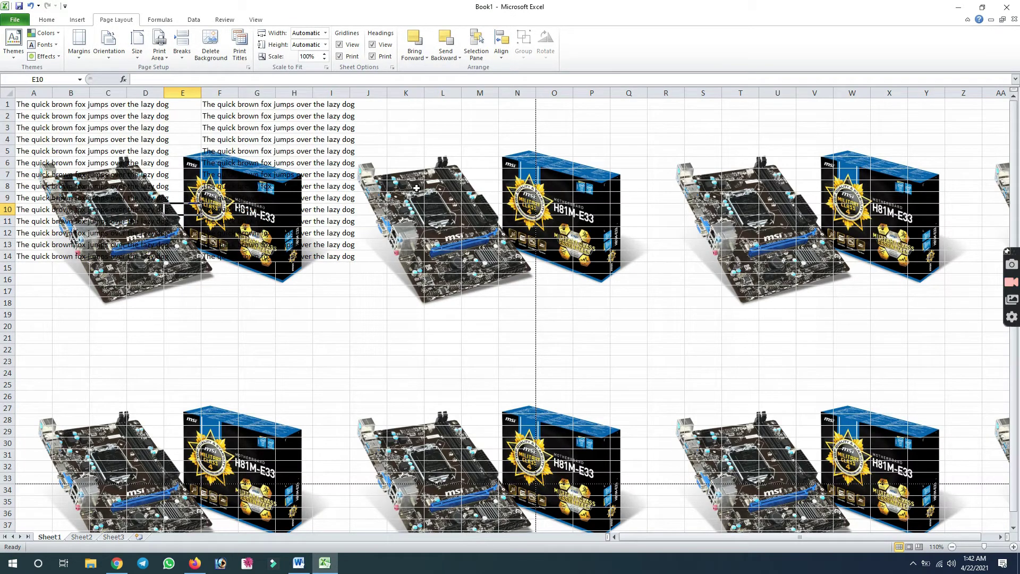
double_click(435, 245)
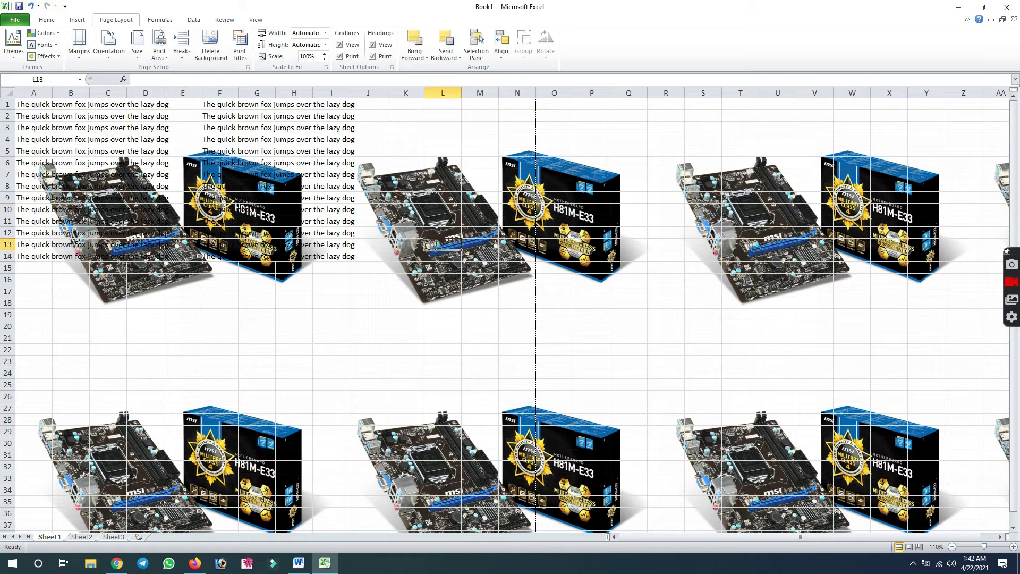
left_click(418, 322)
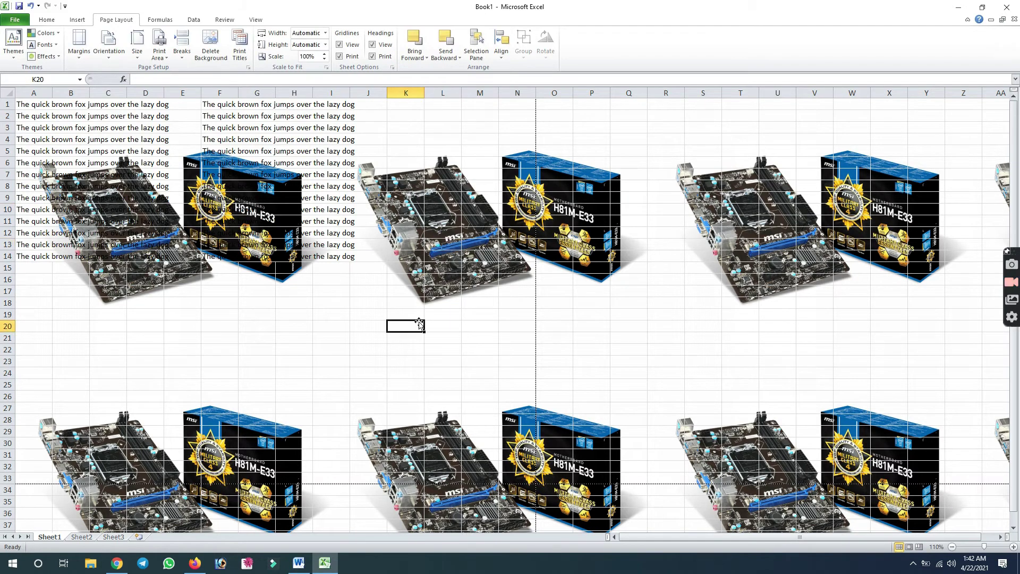
left_click(211, 56)
left_click(211, 56)
double_click(349, 178)
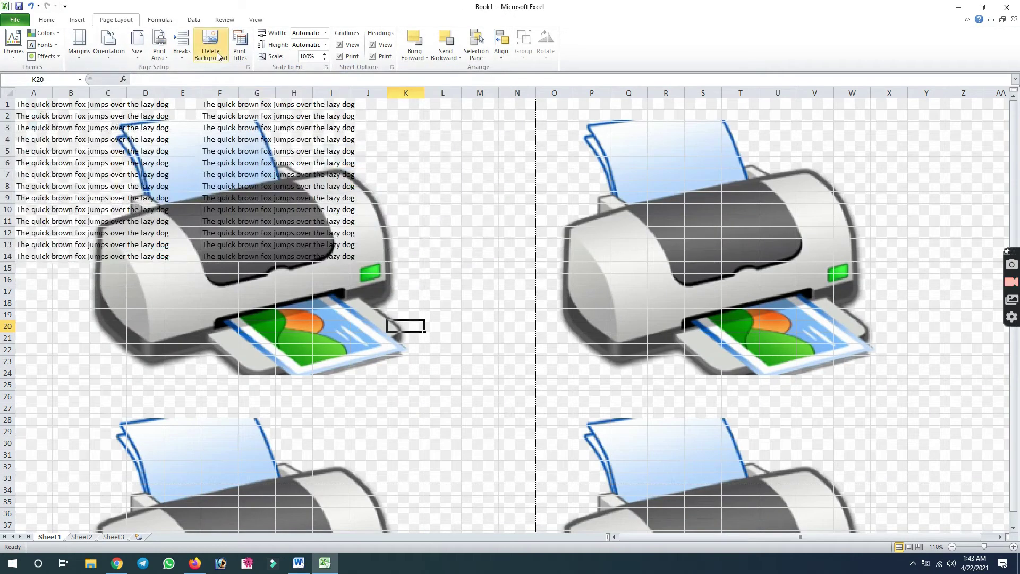
left_click(213, 53)
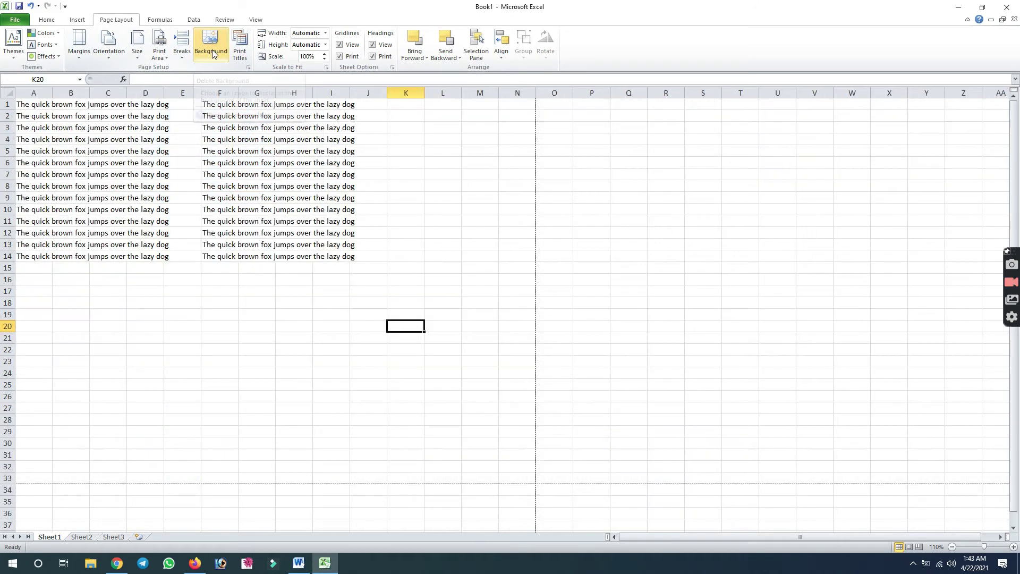
left_click(357, 300)
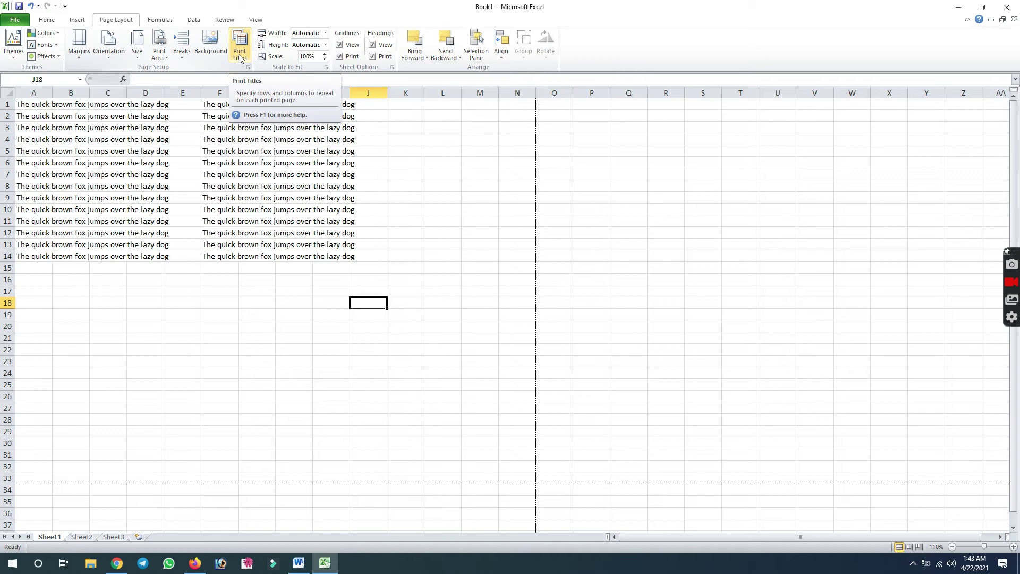
left_click(242, 60)
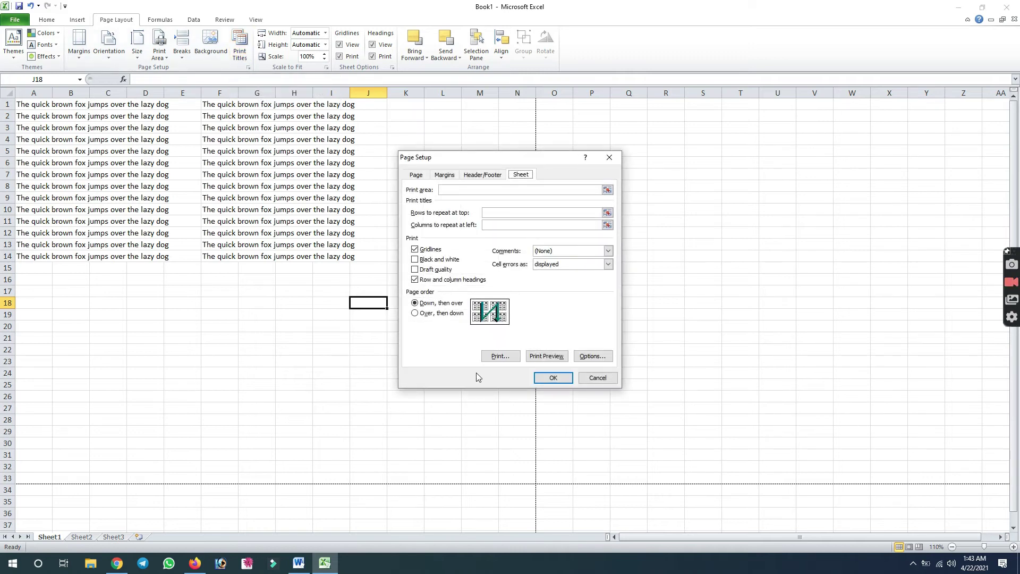
left_click(594, 377)
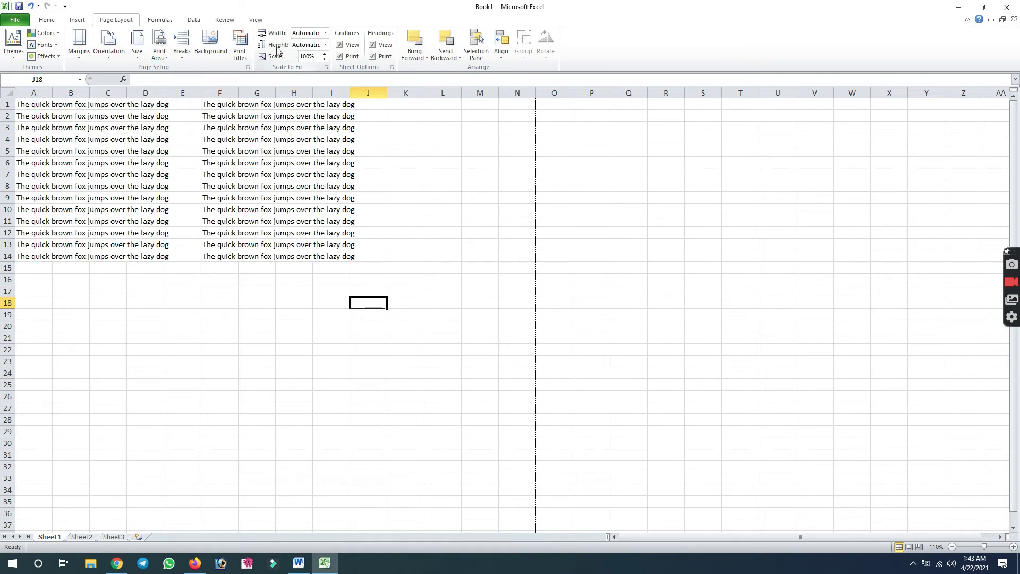
left_click(223, 279)
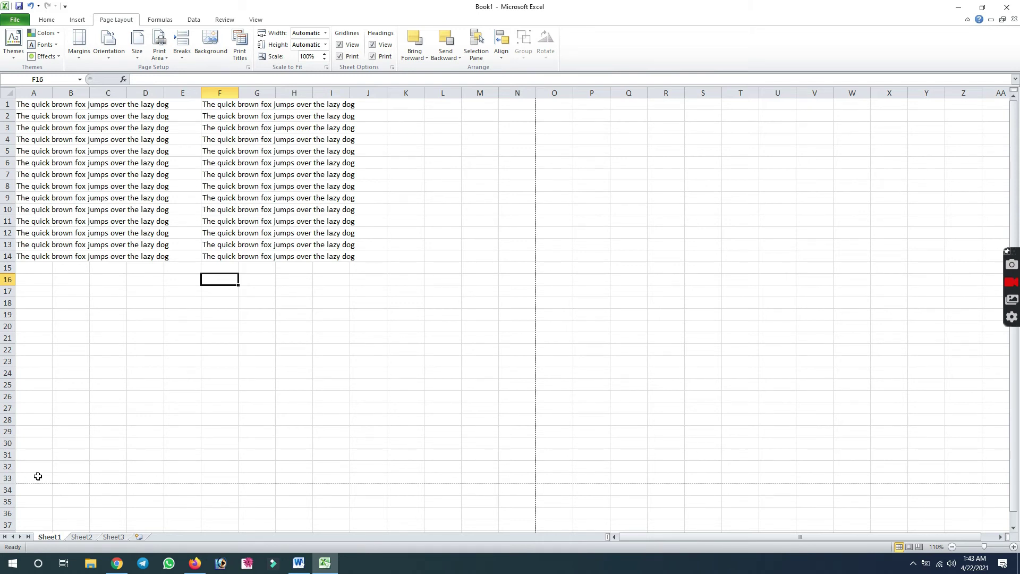
- Lower the print scale to 75% and zoom the sheet view out to 90%
left_click(324, 59)
left_click(324, 59)
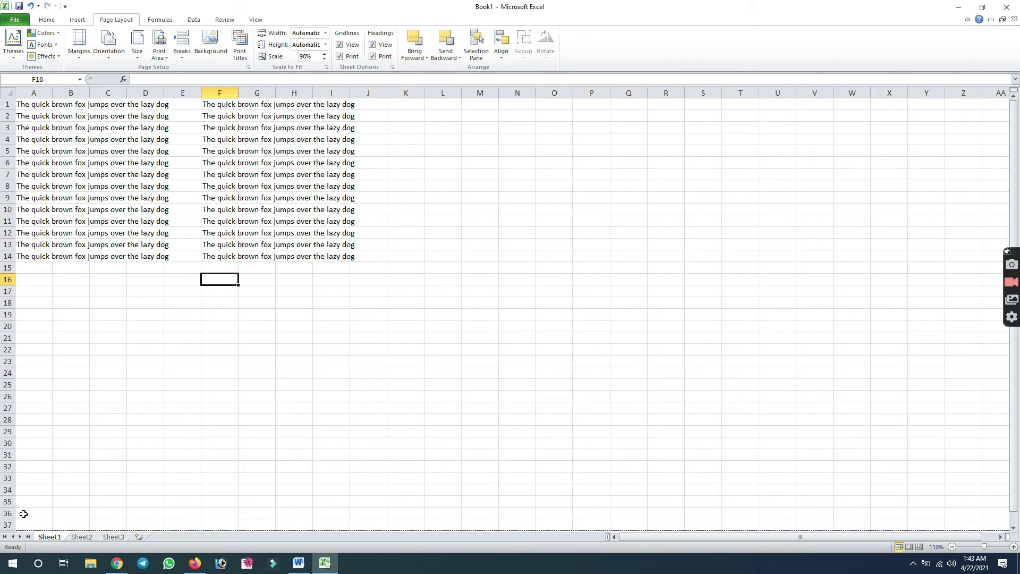
left_click(952, 547)
left_click(951, 547)
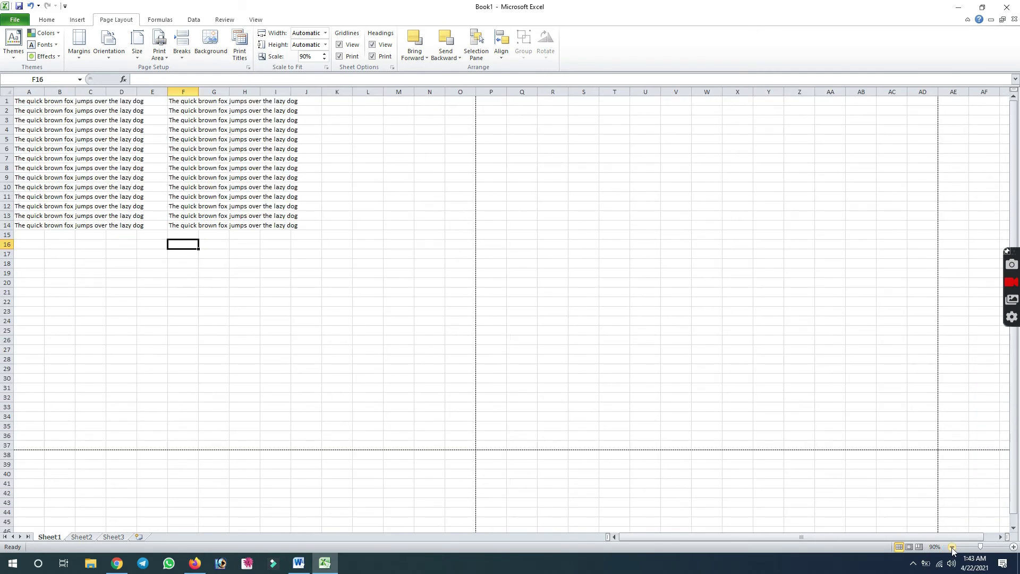
left_click(326, 59)
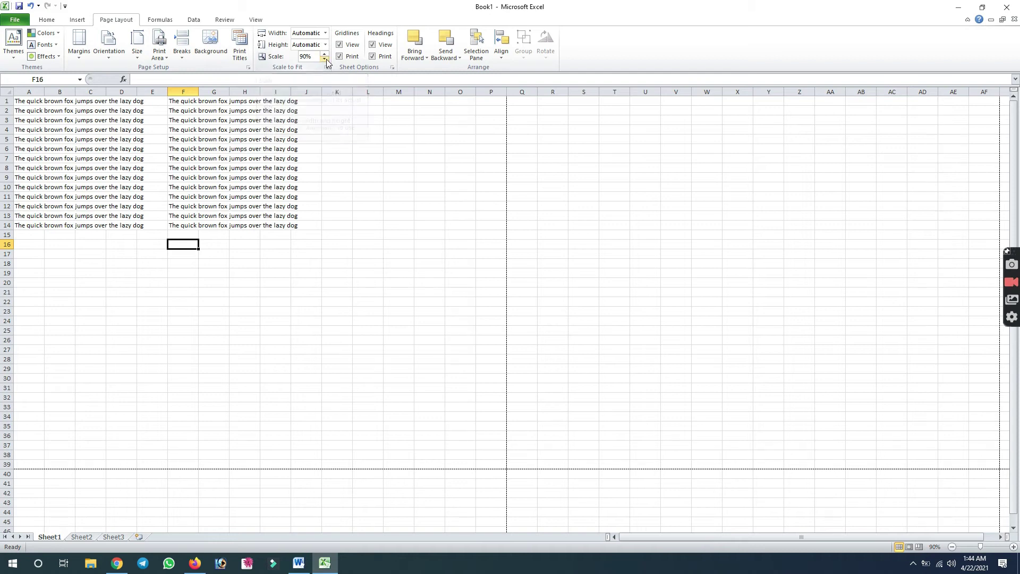
left_click(325, 59)
left_click(324, 59)
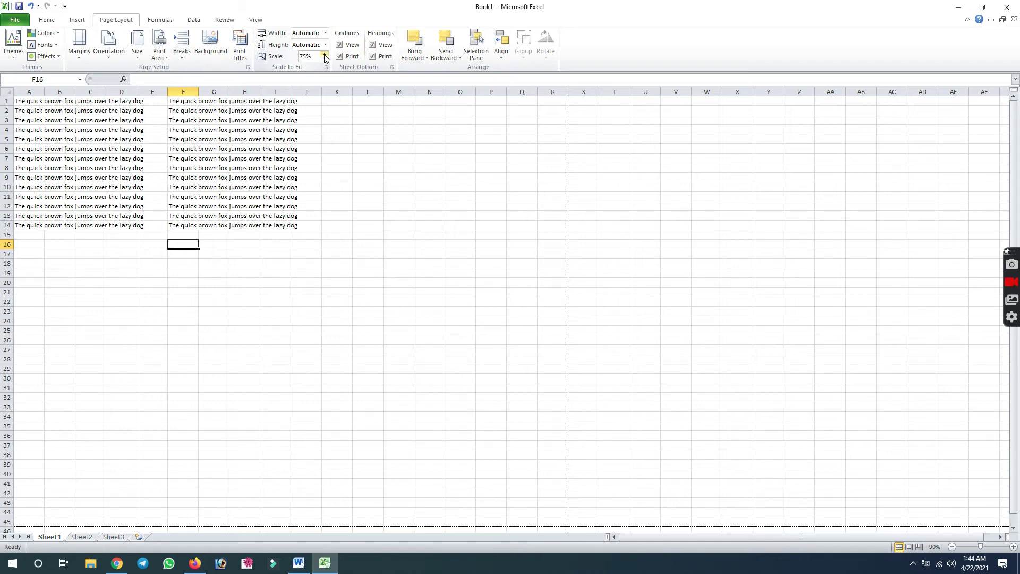
- Enter a 100% print scale, then raise it step by step to 210%
left_click(314, 56)
type("100")
key("Return")
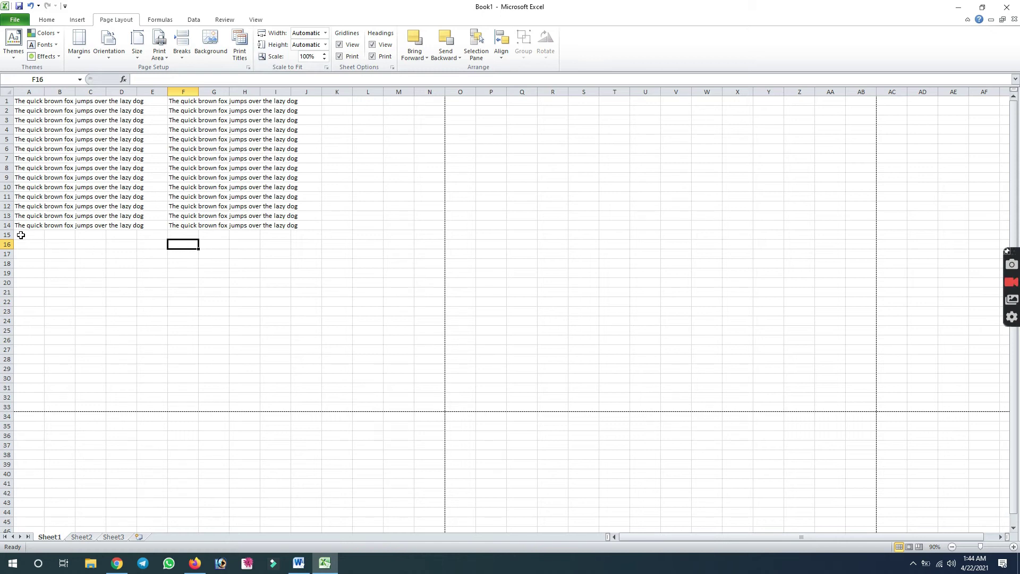
left_click(325, 54)
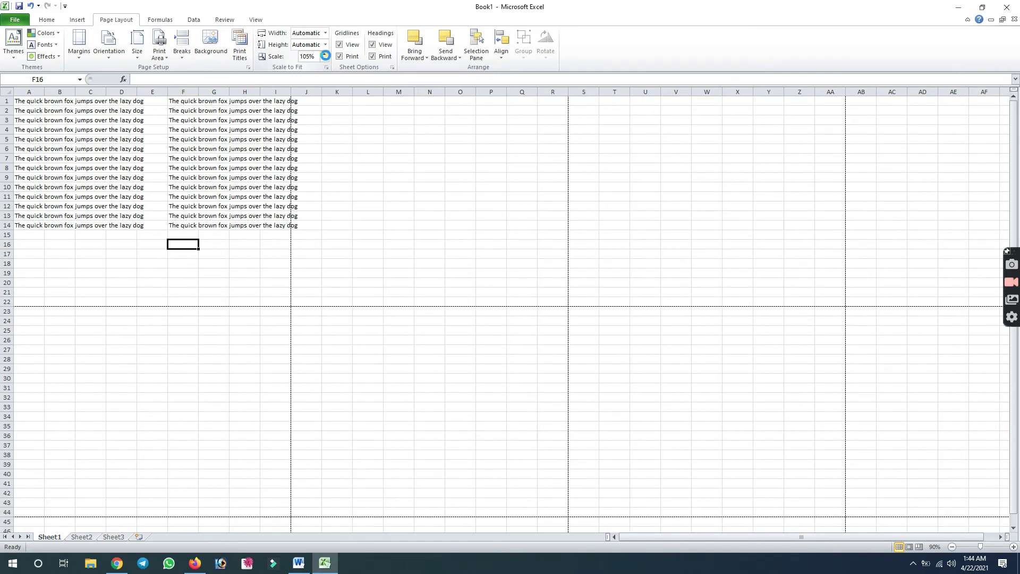
left_click(324, 54)
left_click(324, 54)
left_click(324, 54)
left_click(324, 54)
left_click(325, 54)
left_click(324, 54)
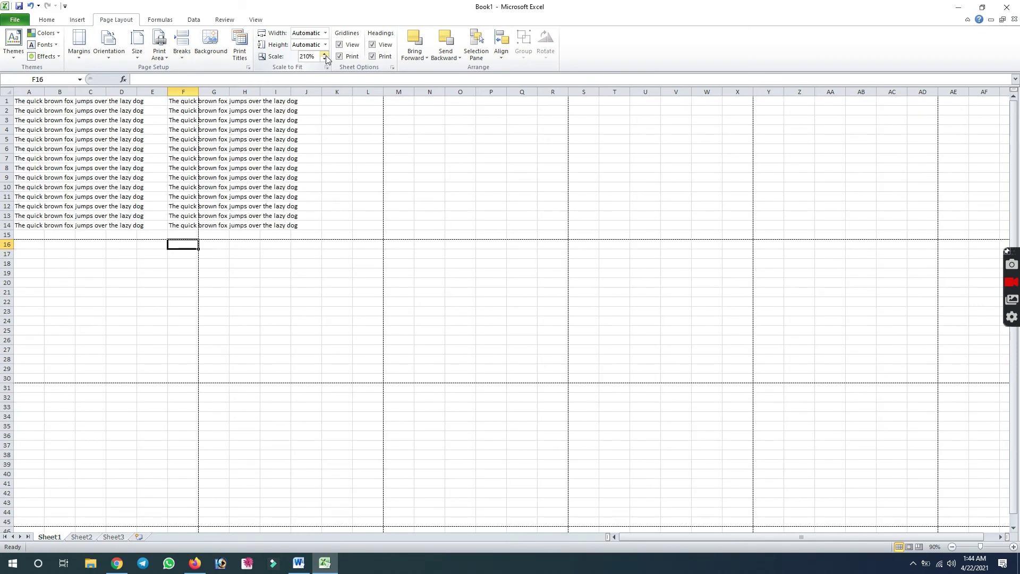
left_click(317, 57)
left_click(317, 56)
- Replace the 210% print scale with 100%
double_click(307, 57)
key("BackSpace")
type("100")
key("Return")
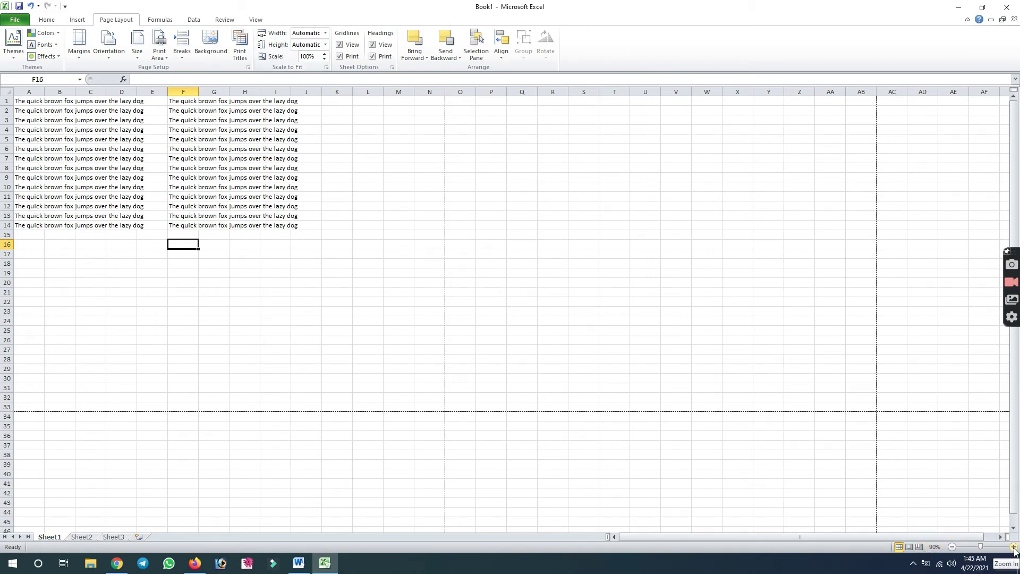
- Set the sheet view zoom back to 110%
left_click(1014, 547)
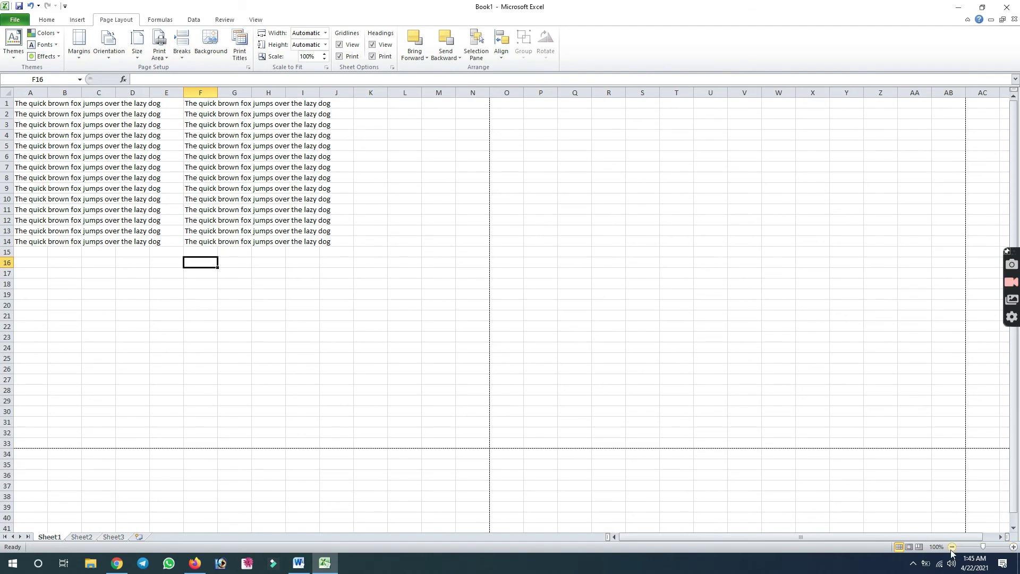
left_click(951, 548)
left_click(952, 548)
left_click(1014, 547)
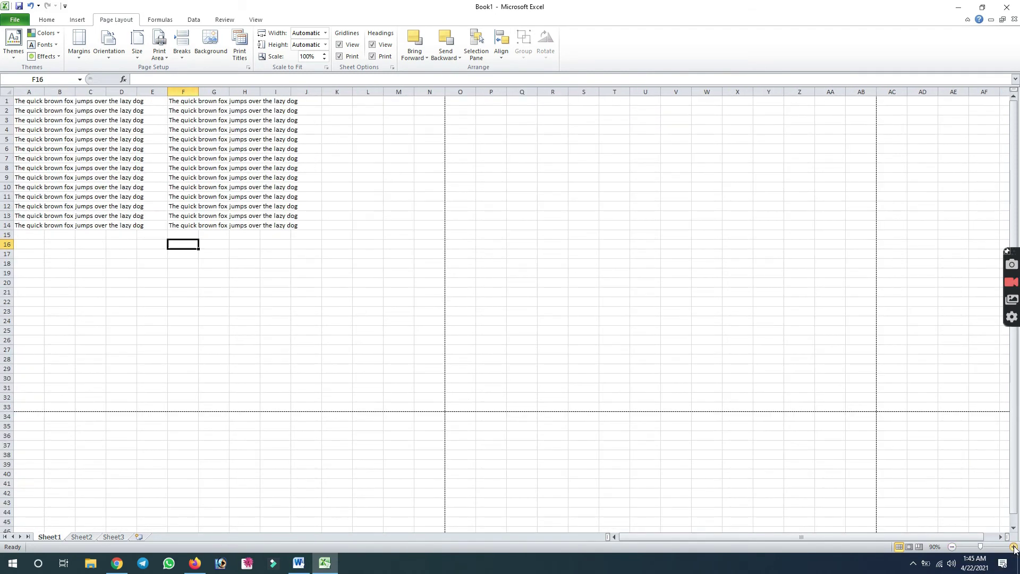
left_click(1015, 547)
left_click(1014, 547)
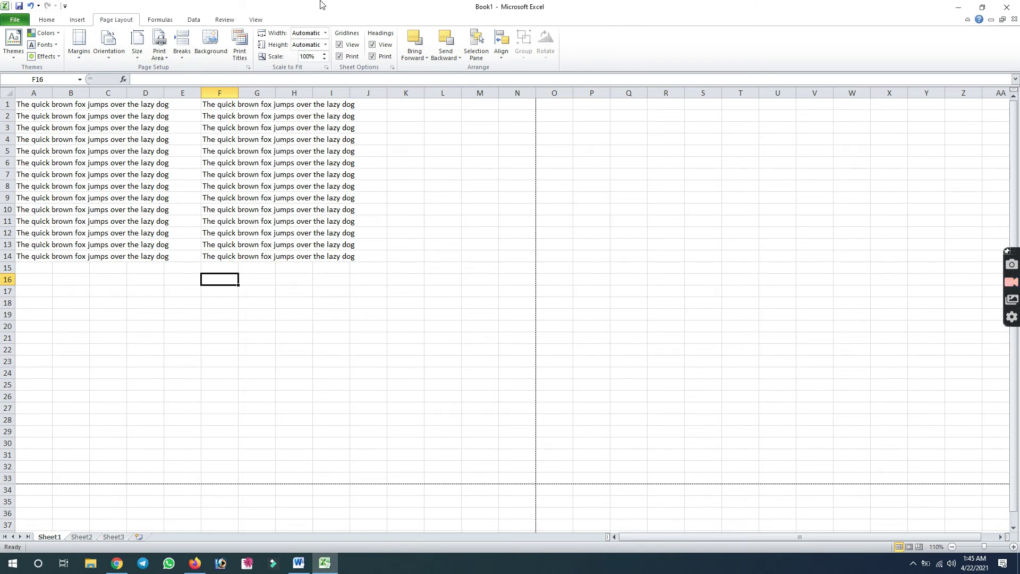
- Turn off gridline printing and switch the on-screen gridlines off and back on
left_click(351, 56)
left_click(346, 48)
left_click(347, 49)
left_click(432, 270)
left_click(311, 327)
left_click(161, 313)
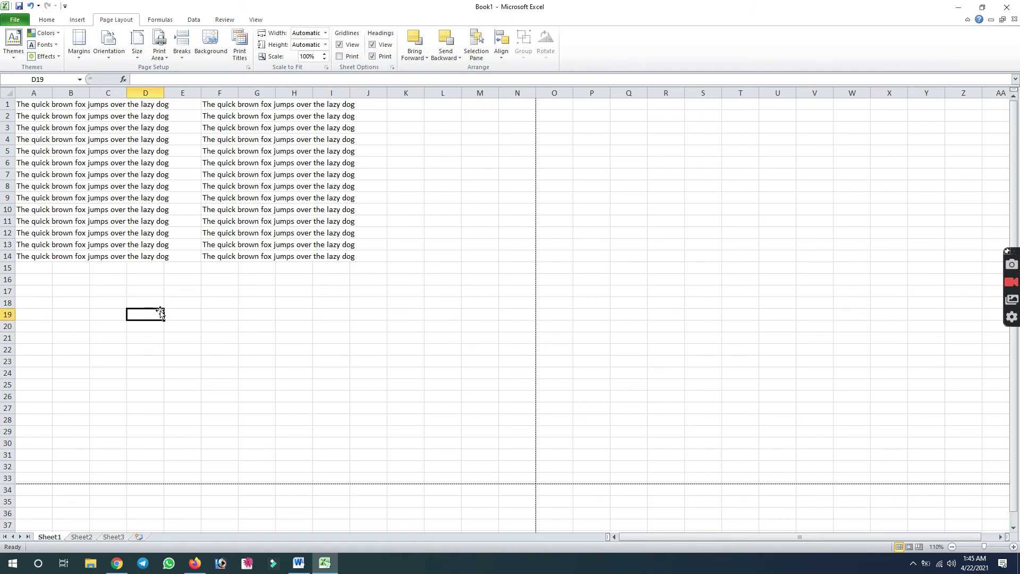
left_click(348, 348)
left_click(457, 257)
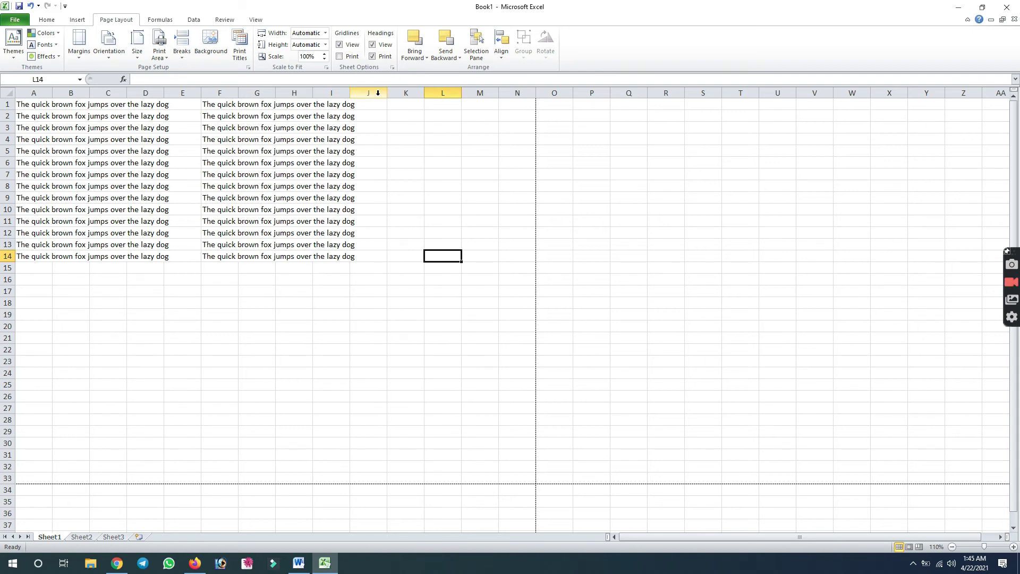
- Preview the printout, then enable gridline printing and preview it again
key("ctrl+p")
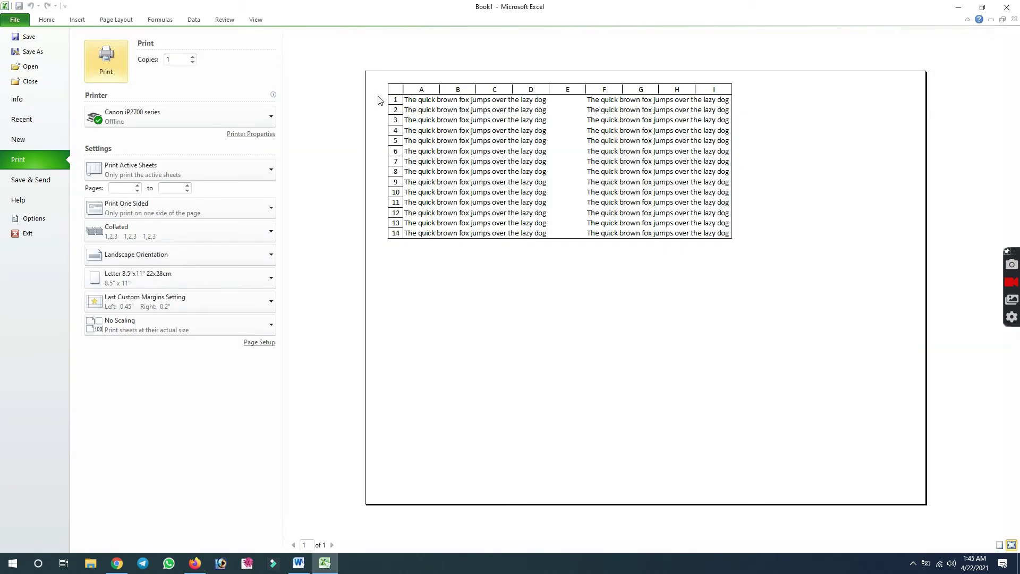
key("Escape")
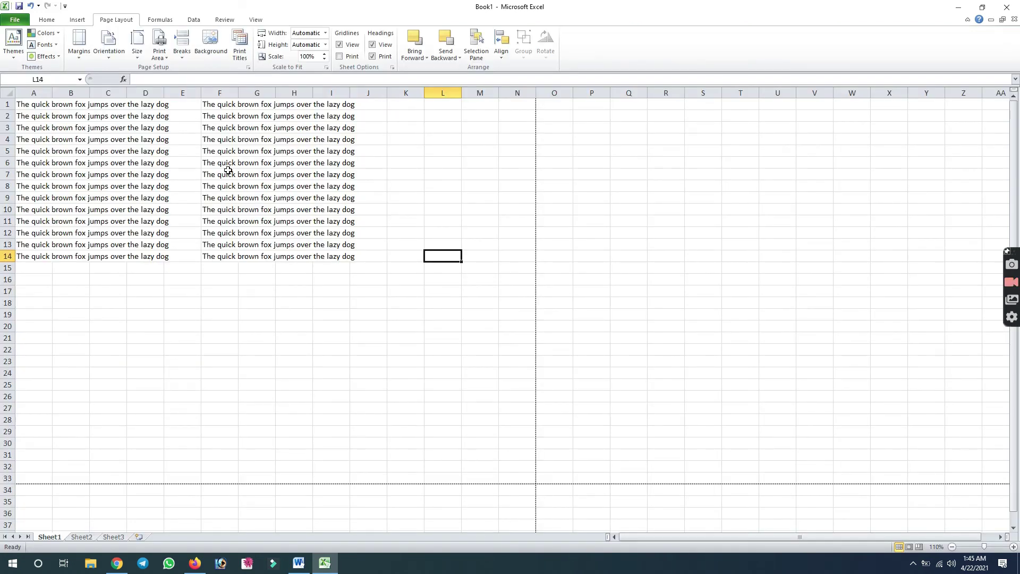
left_click(343, 59)
key("ctrl+p")
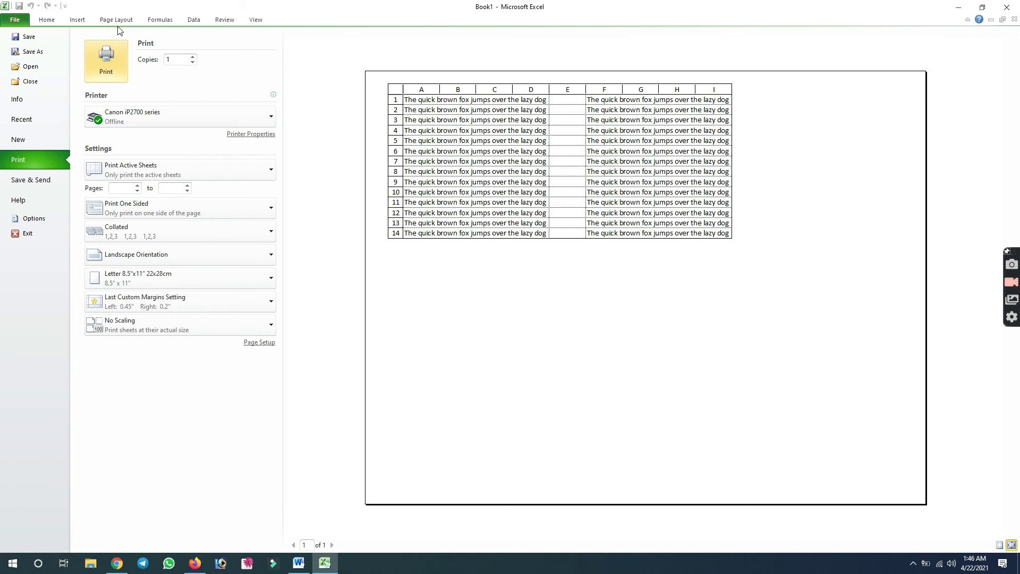
- Switch heading printing off and back on, then check the print preview
left_click(108, 21)
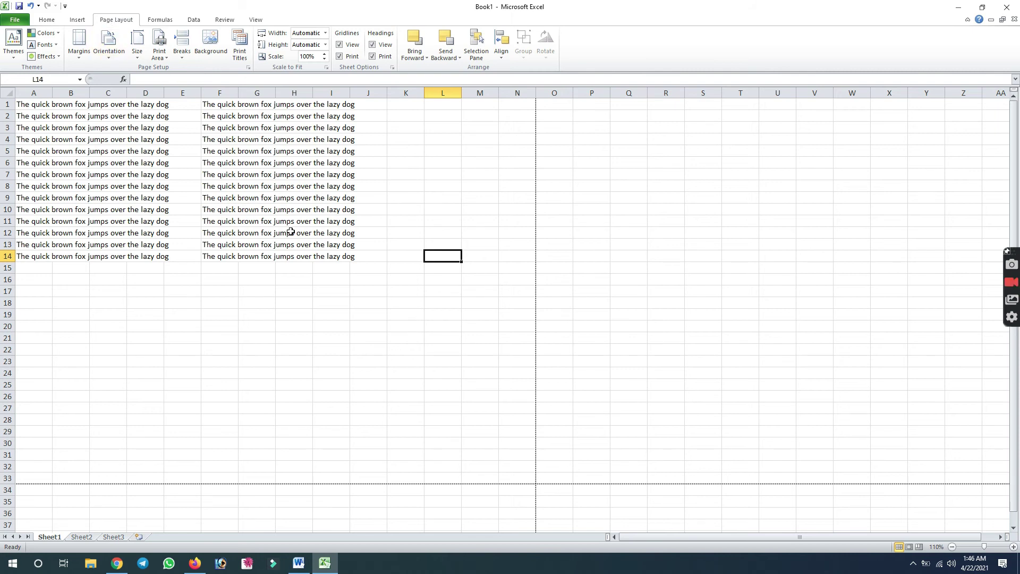
left_click(374, 60)
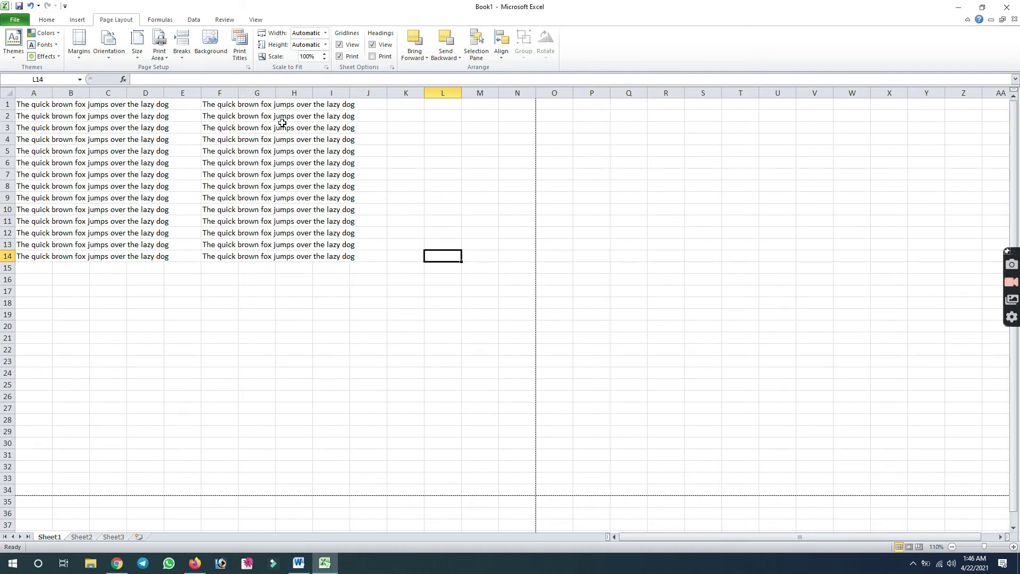
left_click(372, 56)
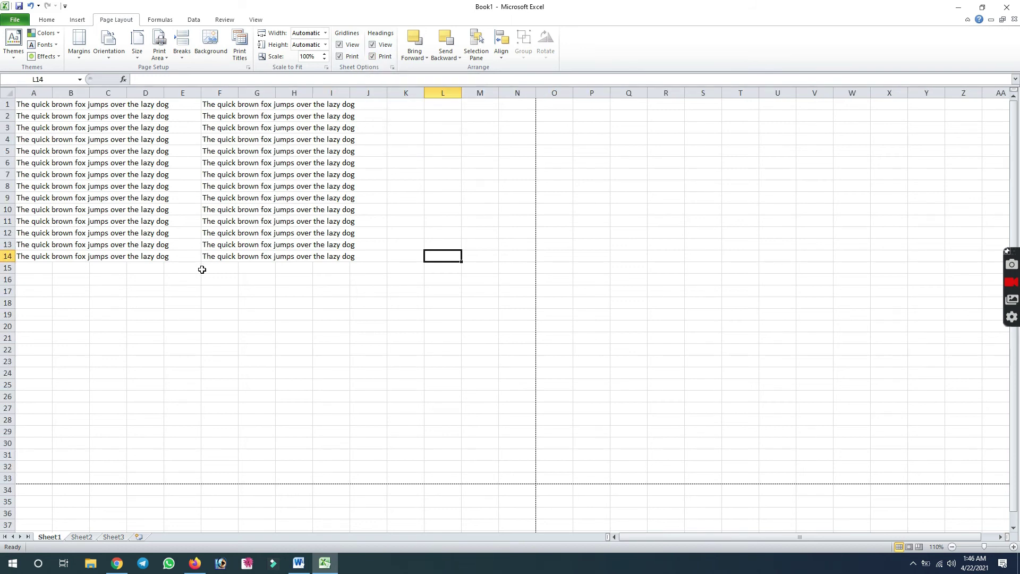
key("ctrl+p")
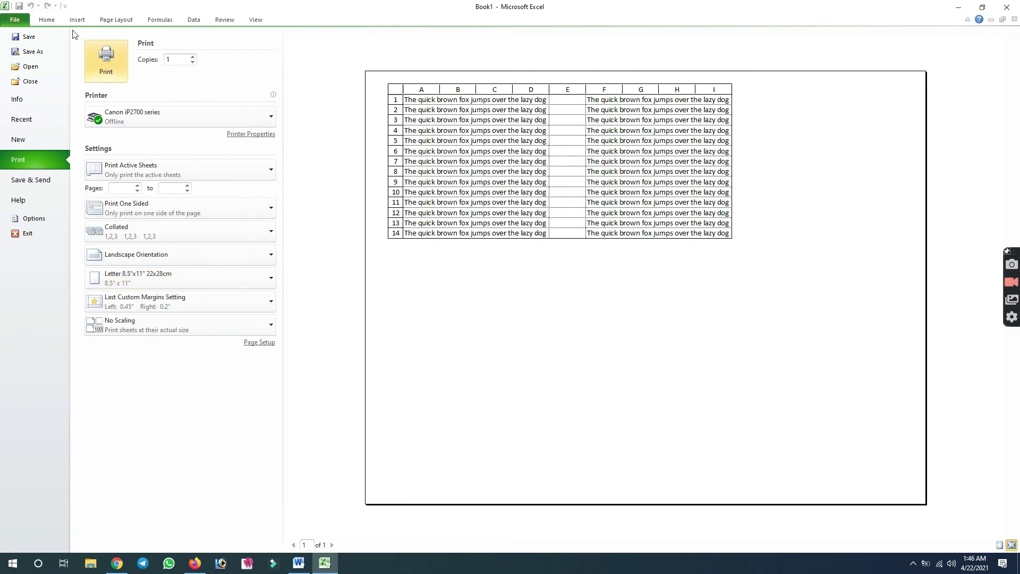
left_click(111, 22)
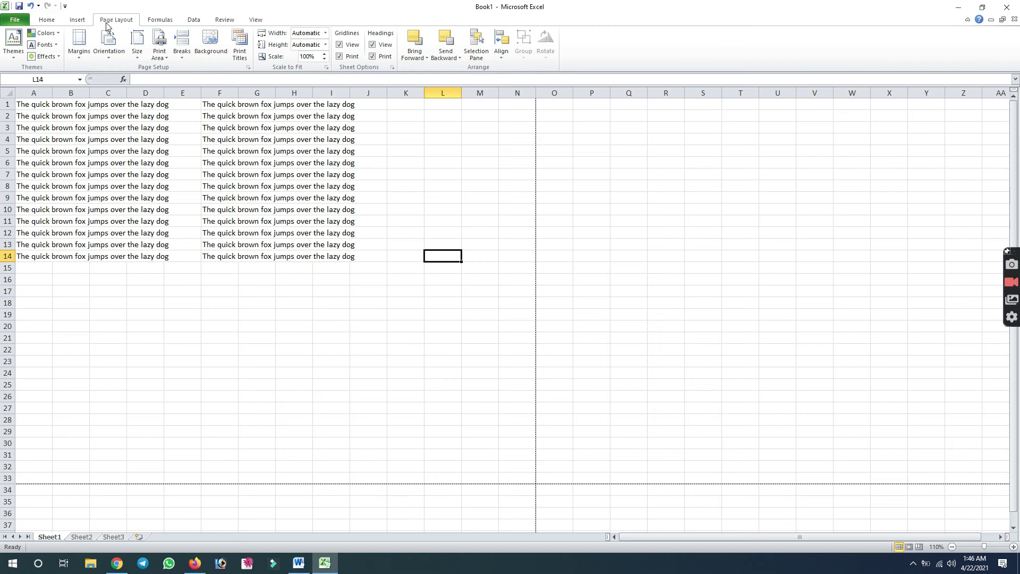
- Turn off printing of headings and gridlines and confirm it in the preview
left_click(373, 56)
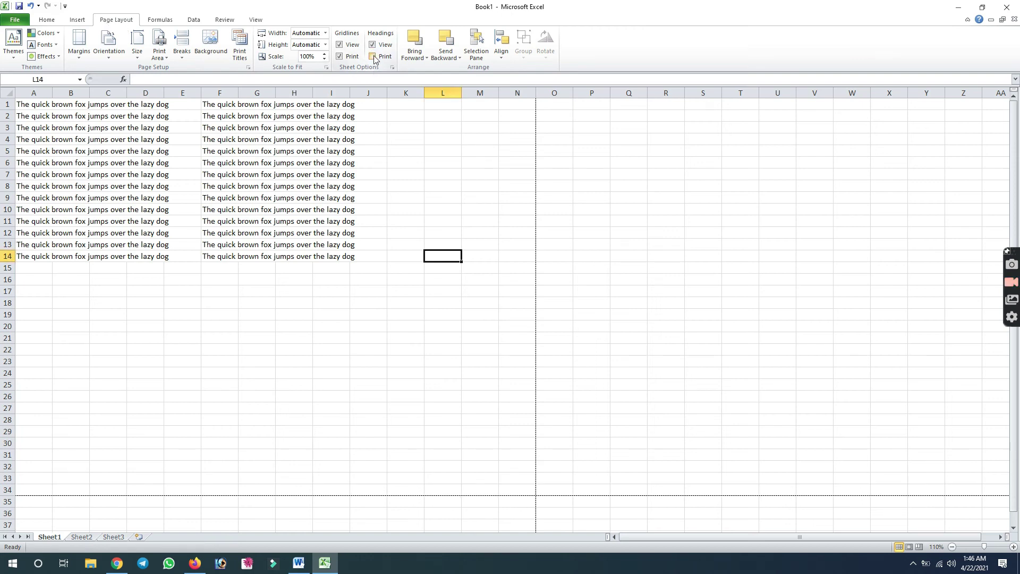
left_click(339, 56)
key("ctrl+p")
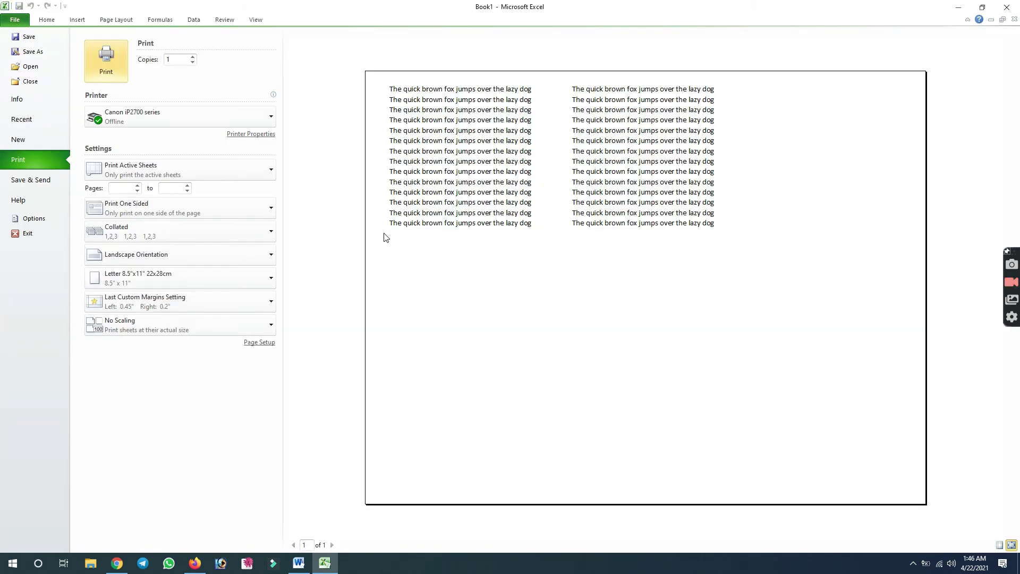
left_click(117, 20)
- Select cell J20 as the insertion spot and bring up the Insert ribbon commands
left_click(408, 268)
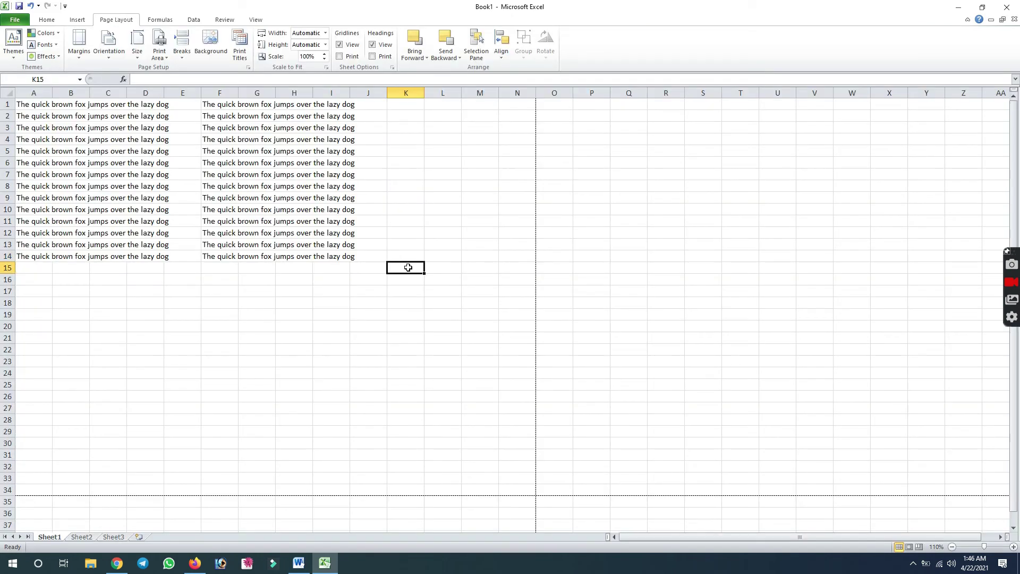
left_click(340, 271)
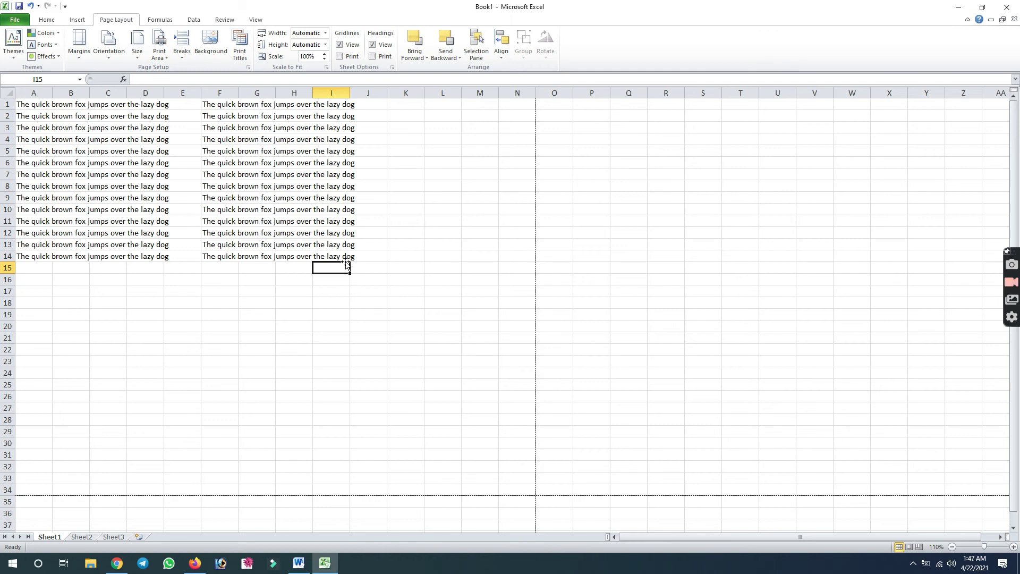
left_click(473, 246)
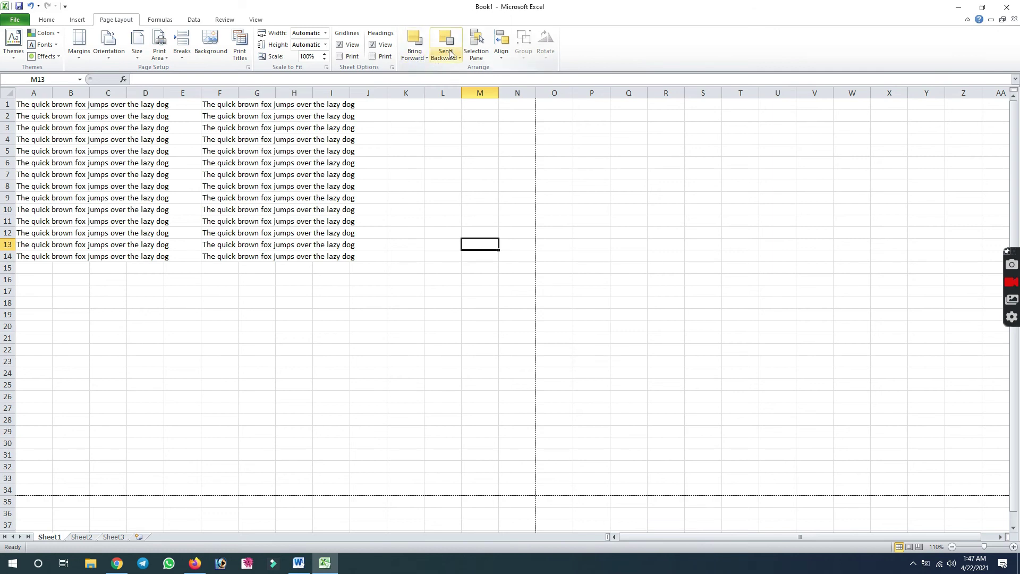
left_click(393, 211)
left_click(363, 328)
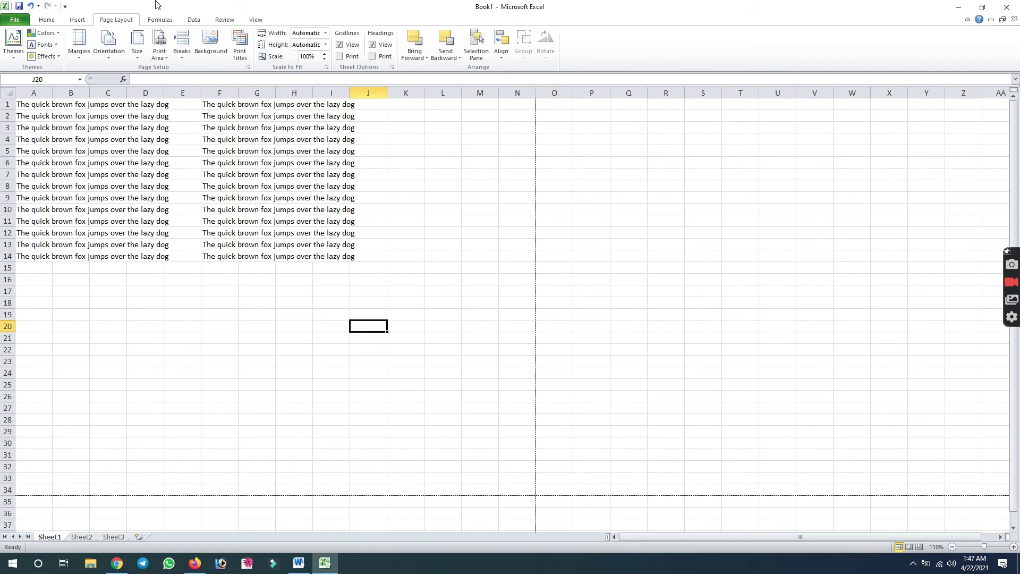
left_click(74, 23)
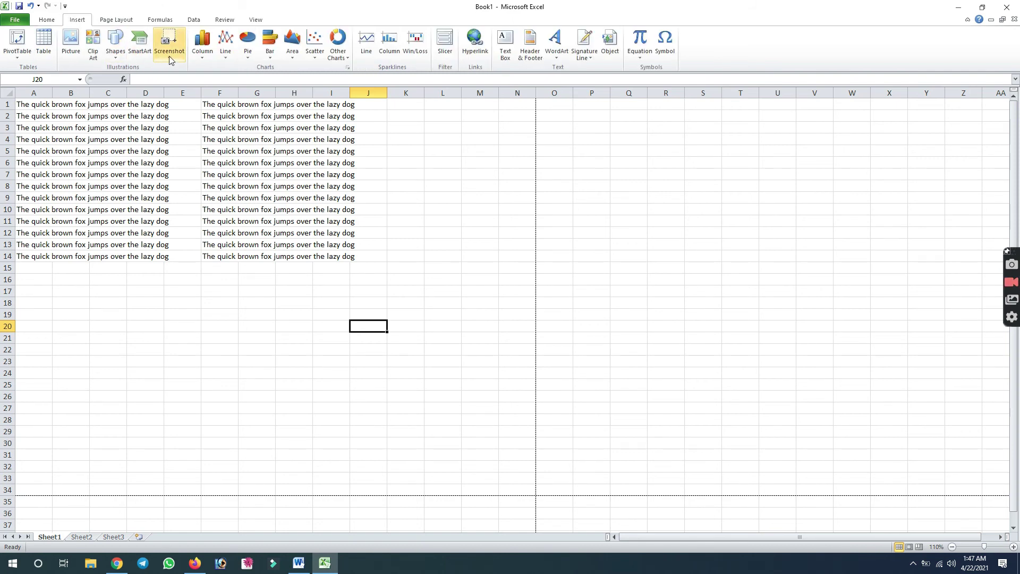
- Insert the motherboard .png and printer .jpg pictures together into the sheet
left_click(79, 54)
left_click(396, 186)
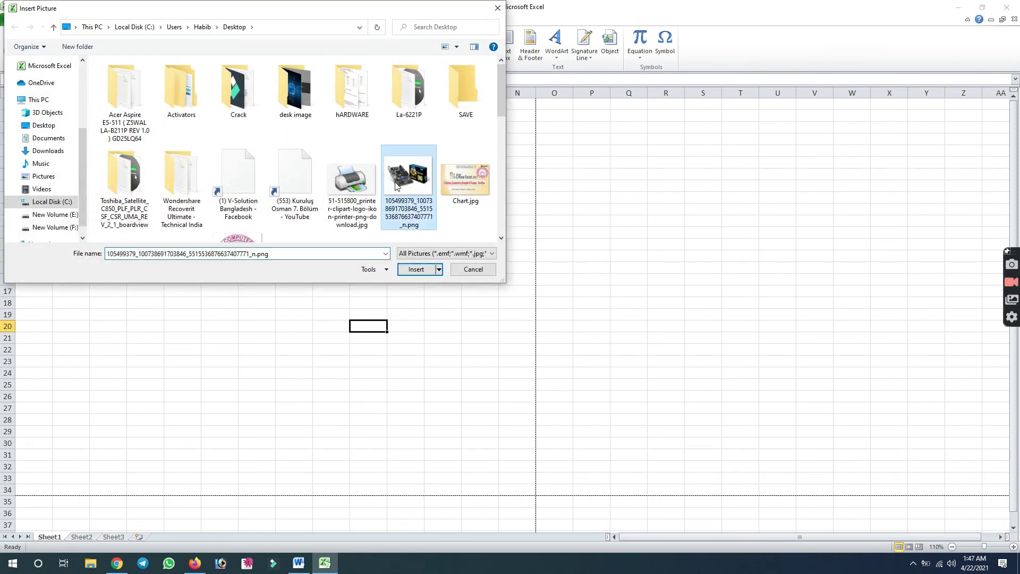
left_click(352, 181, "ctrl")
left_click(414, 275)
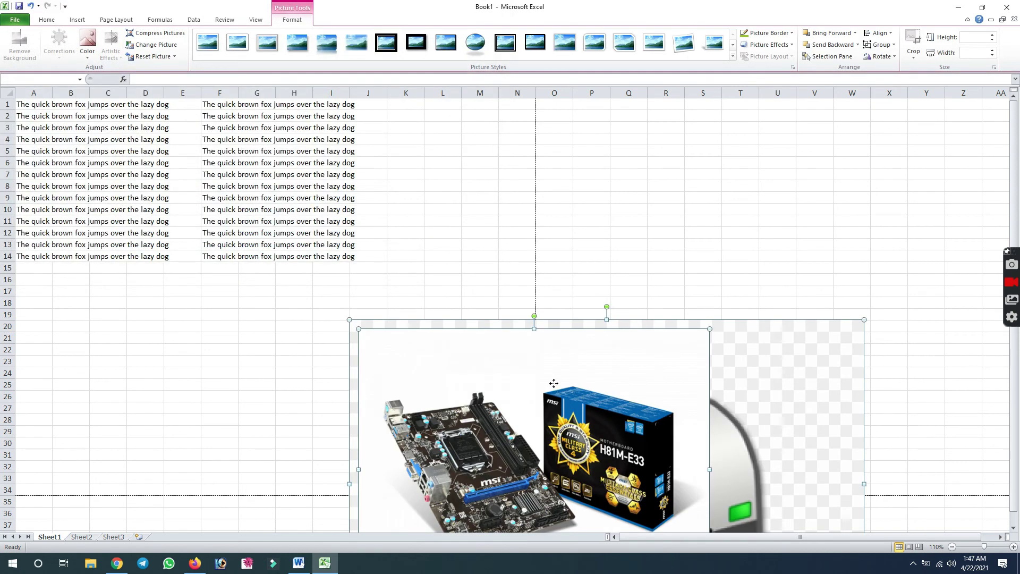
- Move the pictures over the text, then shift the motherboard picture up and right
left_click_drag(554, 384, 421, 249)
left_click(803, 289)
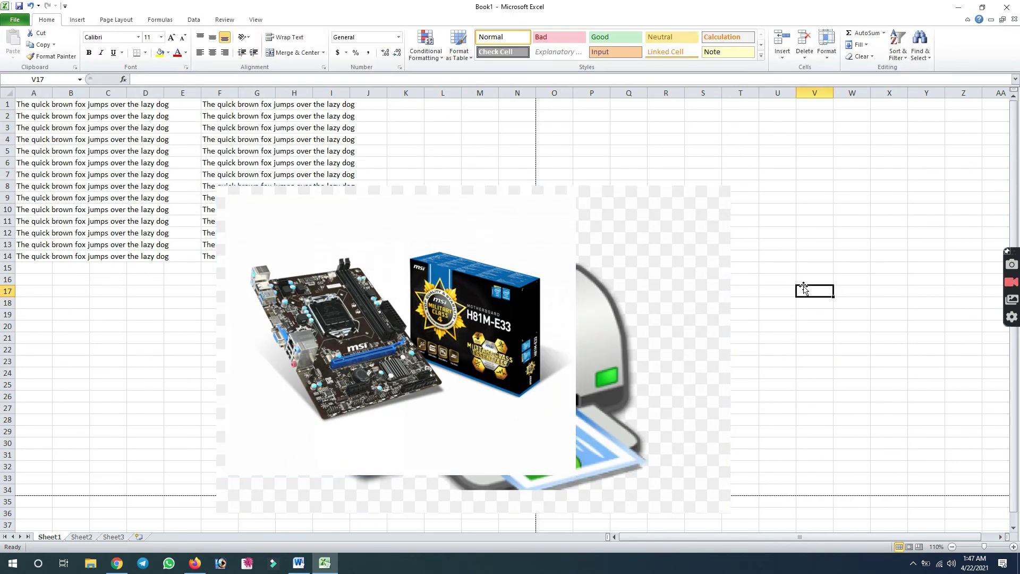
left_click(486, 306)
mouse_move(505, 272)
left_mouse_down()
mouse_move(706, 174)
mouse_move(725, 194)
left_mouse_up()
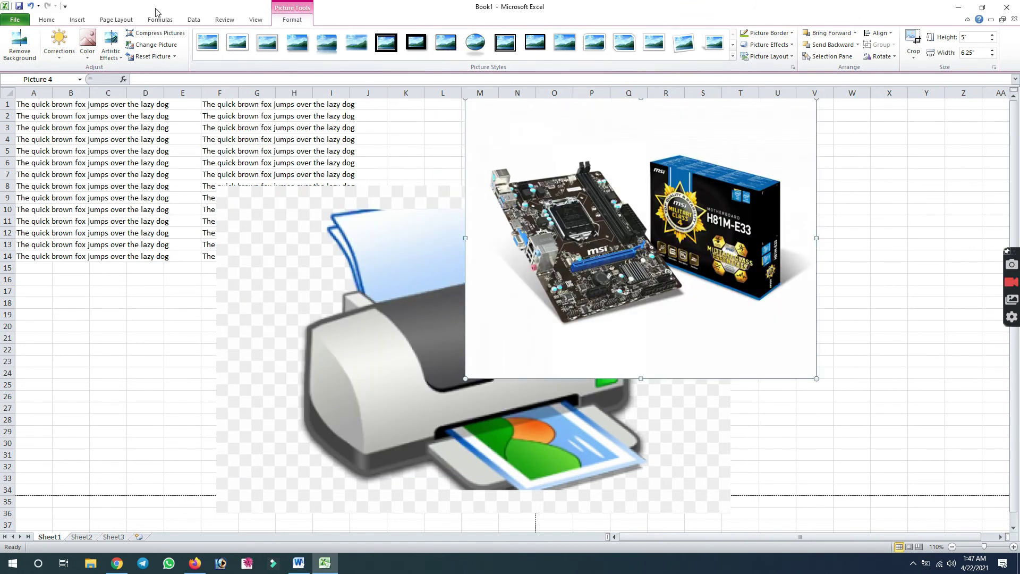
- From Page Layout's Arrange tools, send the motherboard picture backward, then bring it forward again
left_click(105, 22)
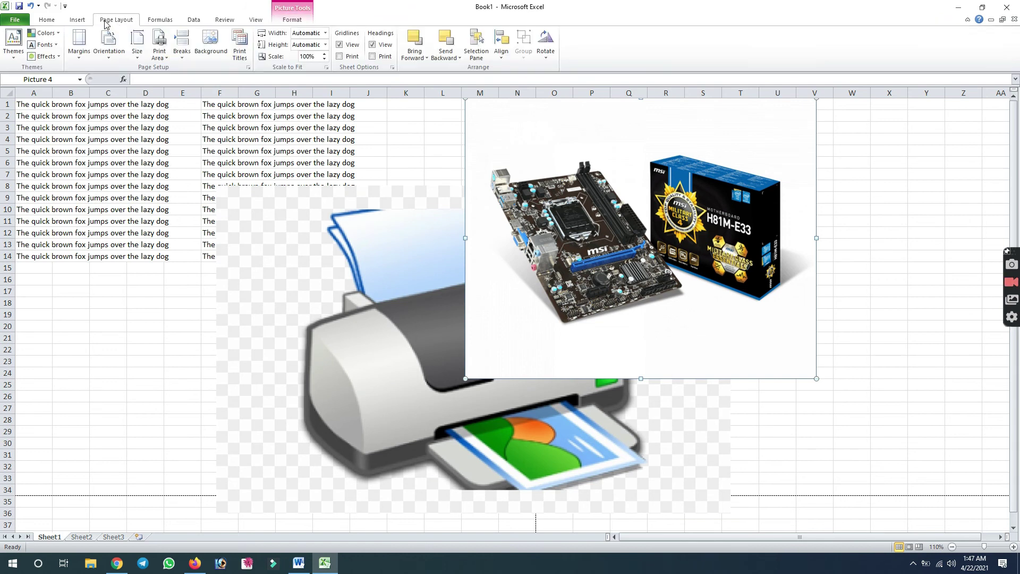
left_click(448, 54)
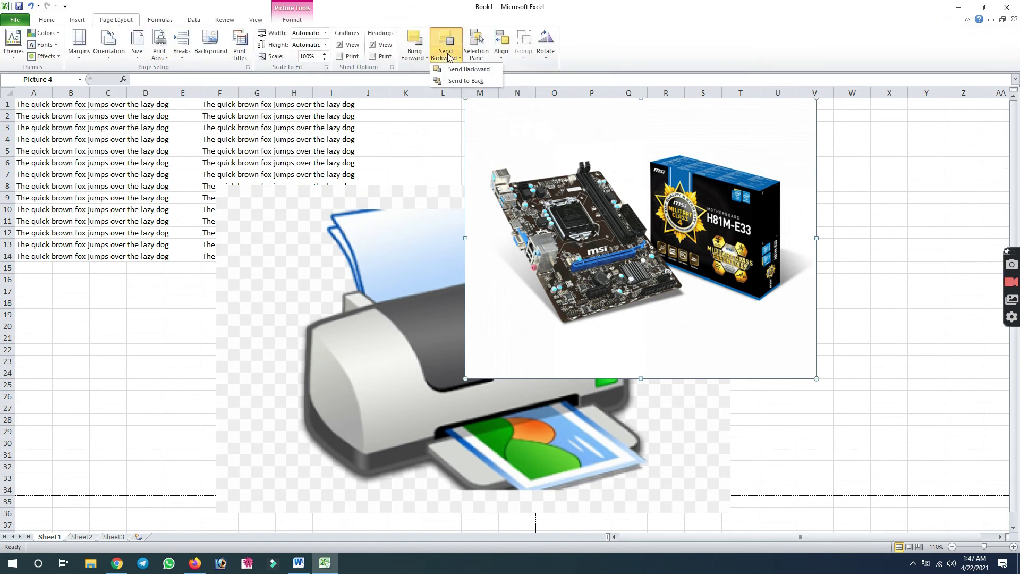
left_click(453, 70)
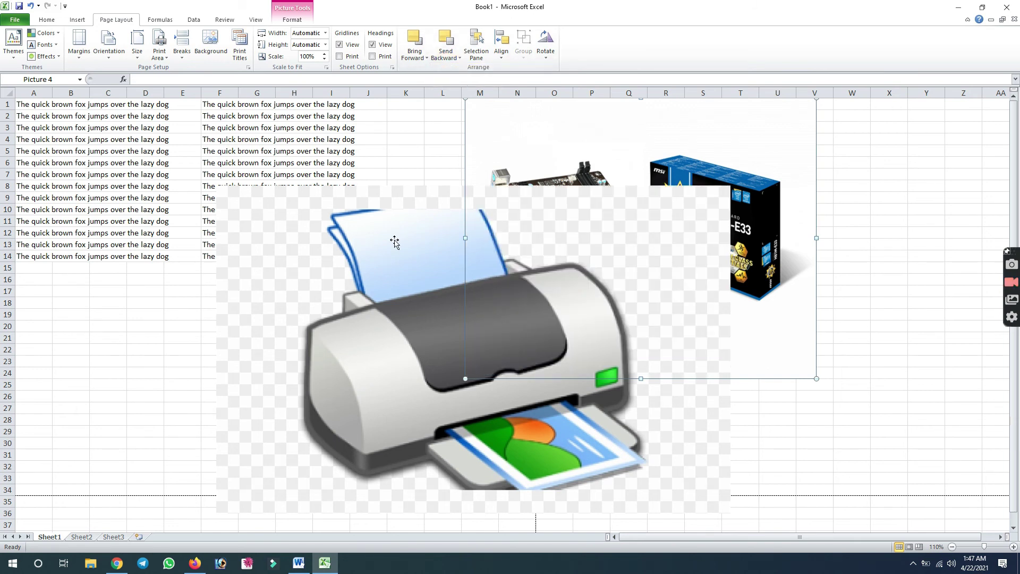
left_click(420, 53)
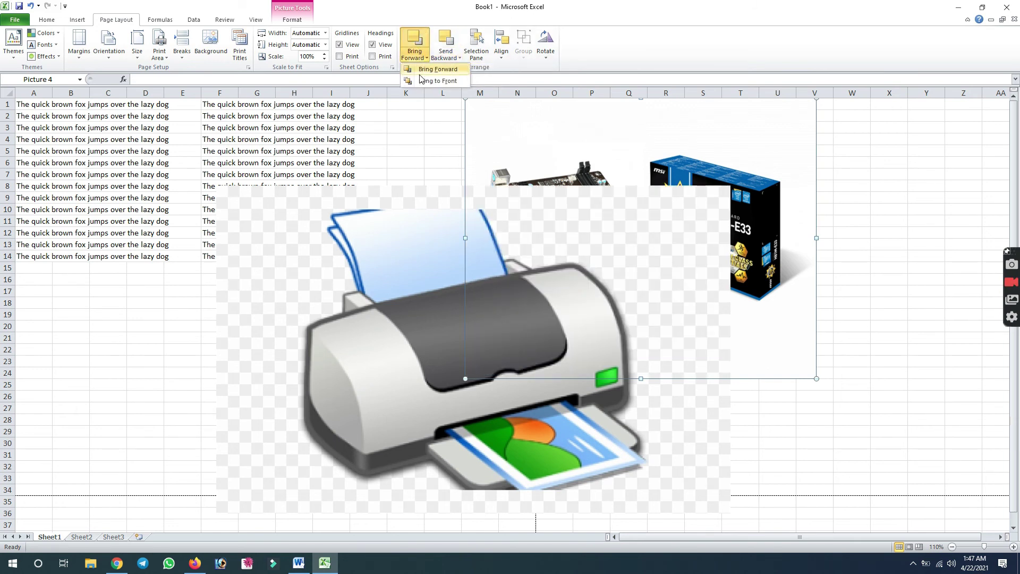
left_click(431, 69)
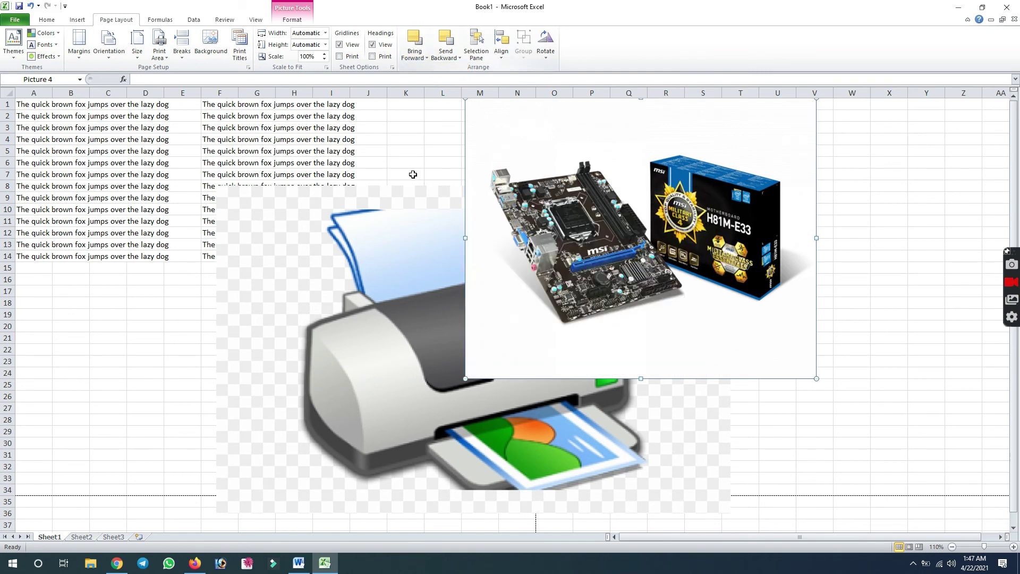
- Bring the printer picture (Picture 3) in front of the motherboard picture so it overlaps
left_click(331, 267)
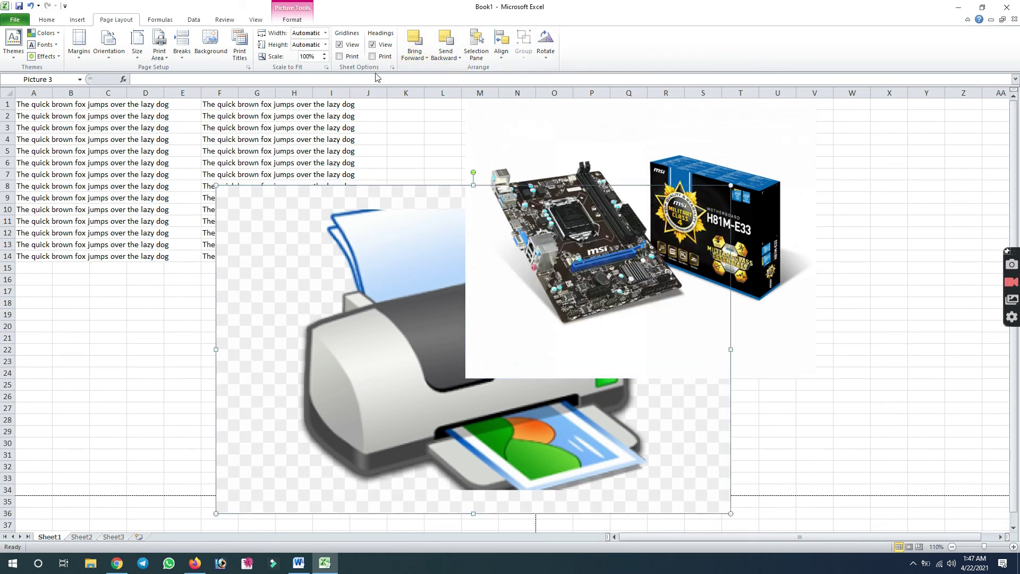
left_click(426, 58)
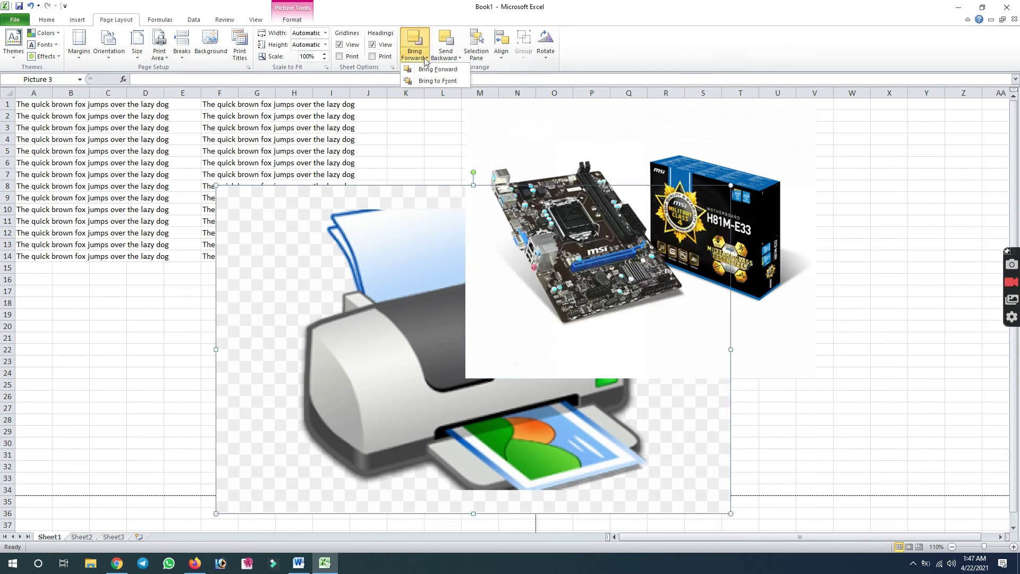
left_click(449, 81)
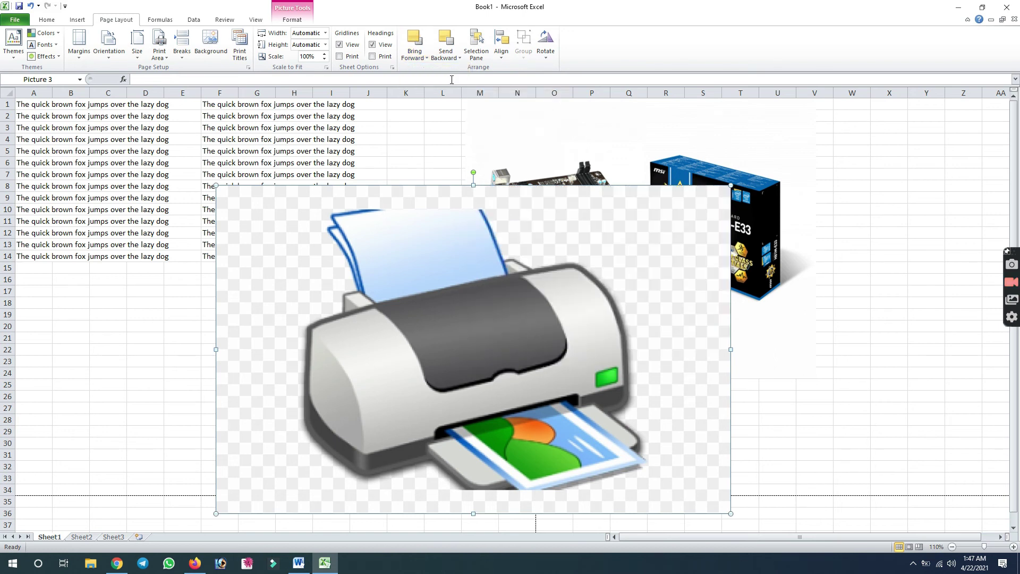
left_click(425, 58)
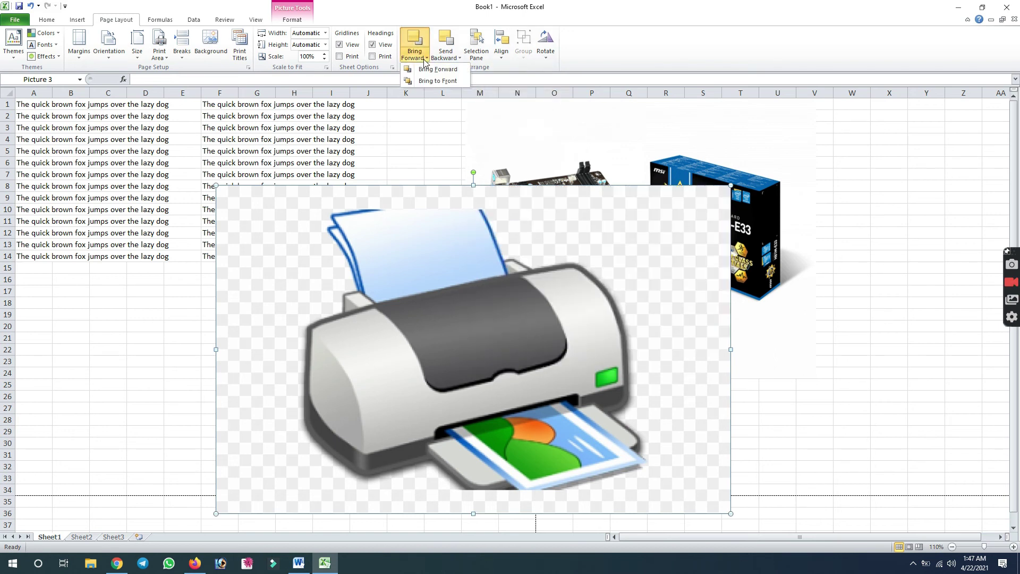
left_click(431, 69)
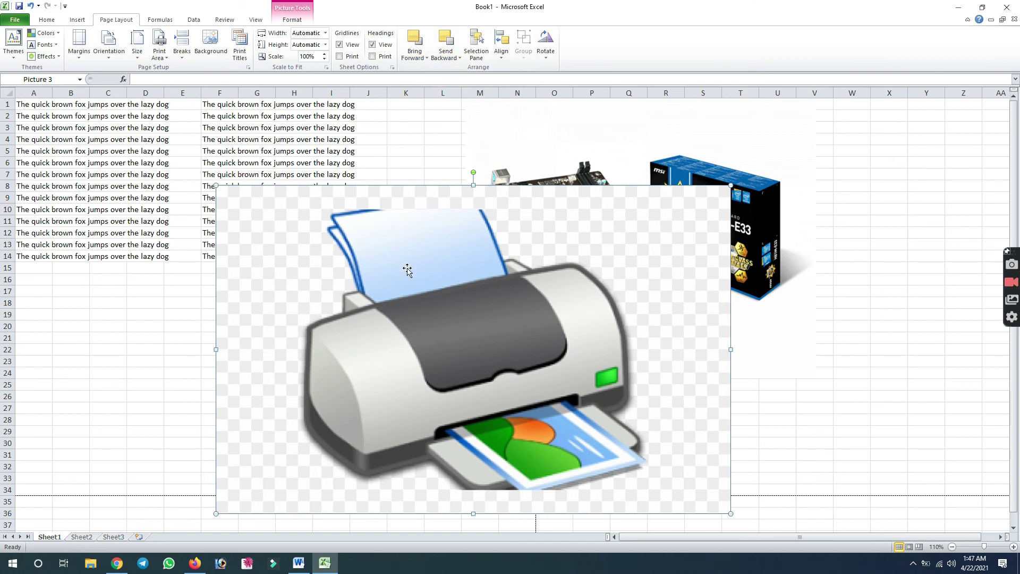
left_click(546, 48)
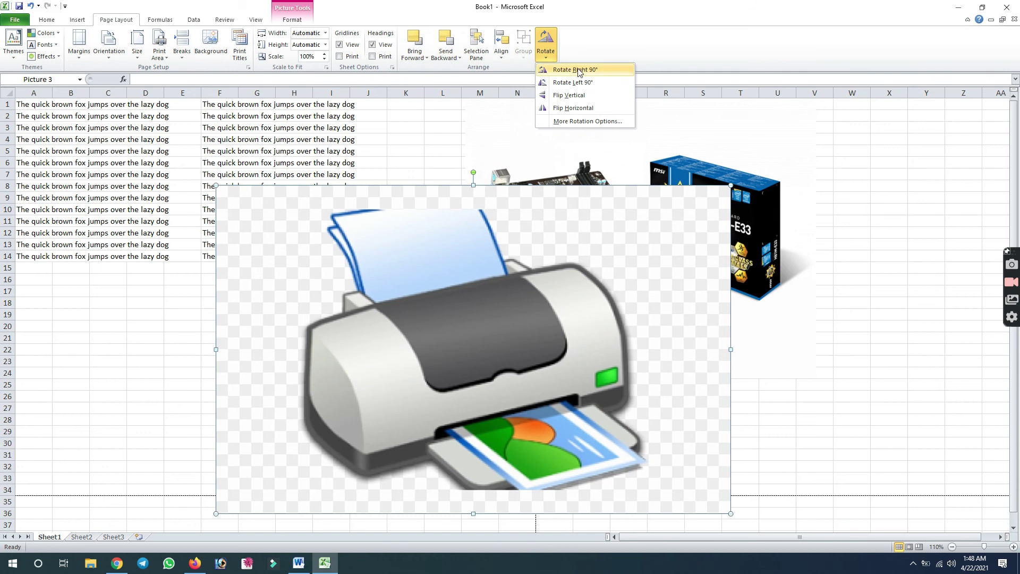
left_click(579, 70)
left_click(553, 53)
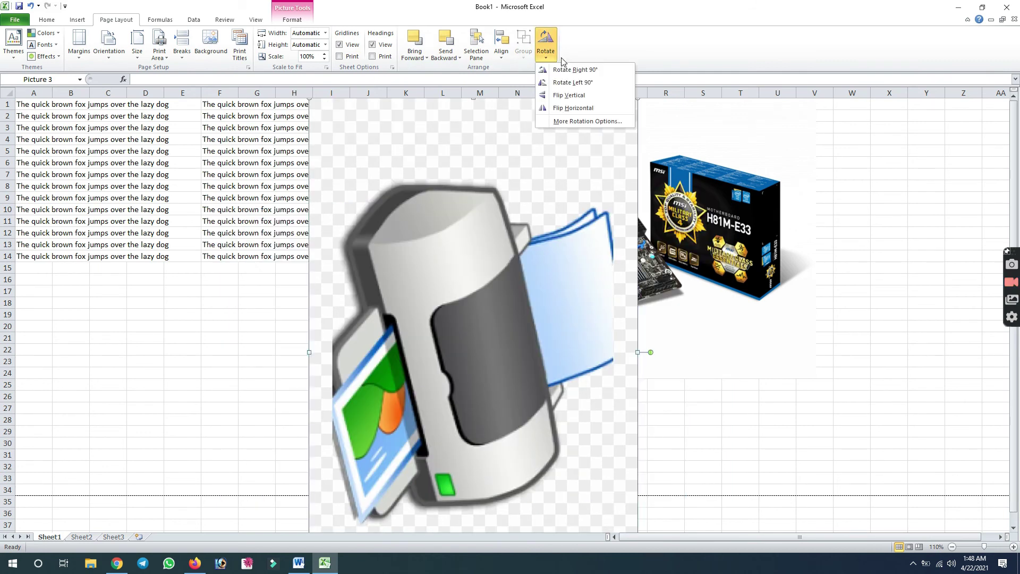
left_click(563, 82)
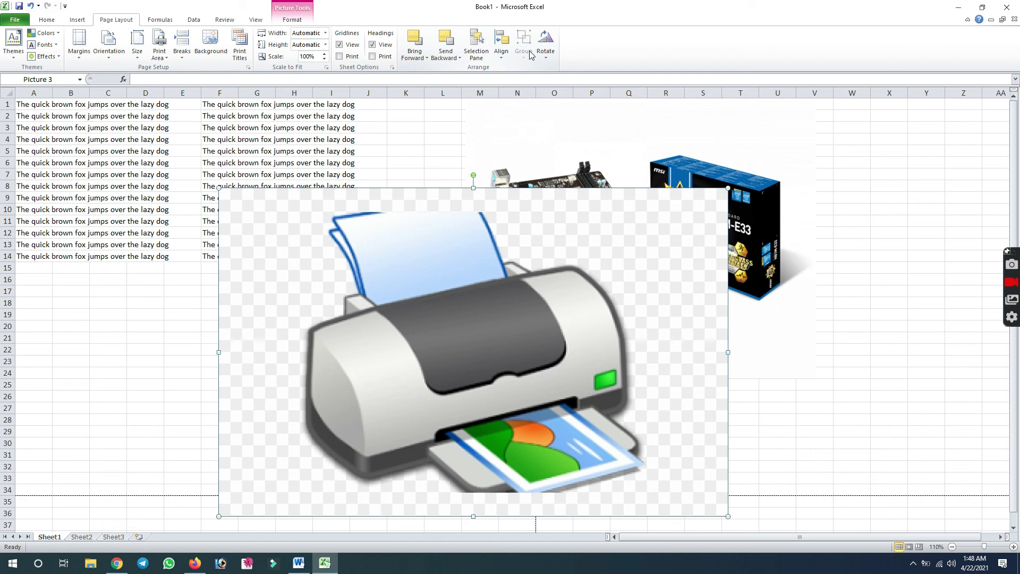
- Shrink the printer picture from its top-left corner and move it up and left
left_click(927, 245)
left_click(765, 197)
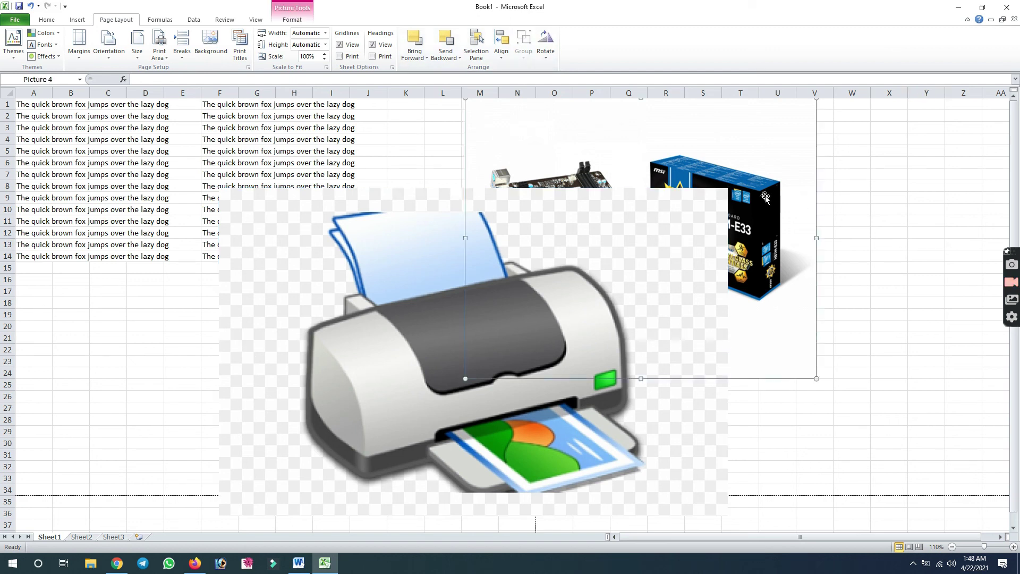
left_click(424, 307)
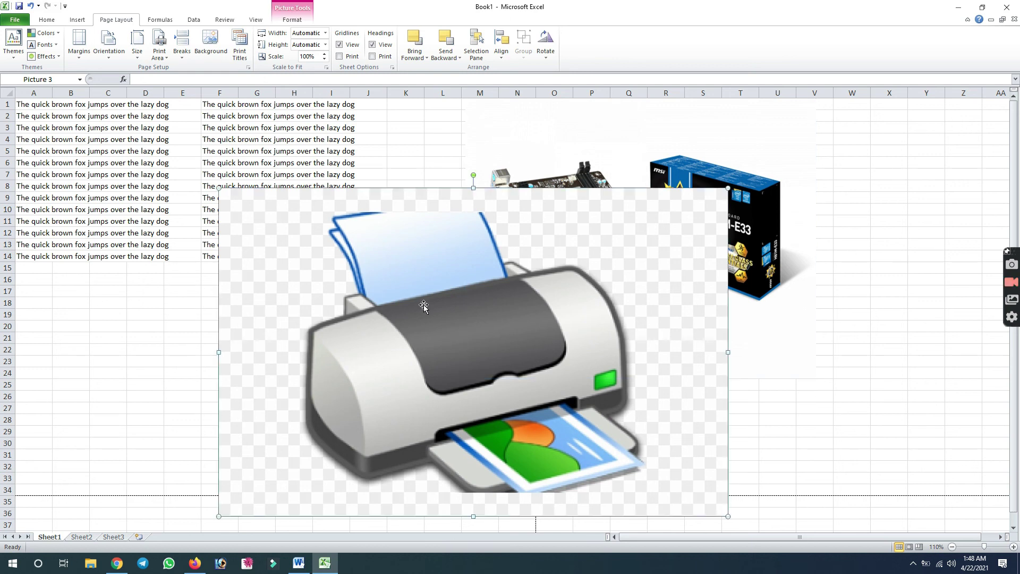
left_click_drag(218, 188, 434, 326)
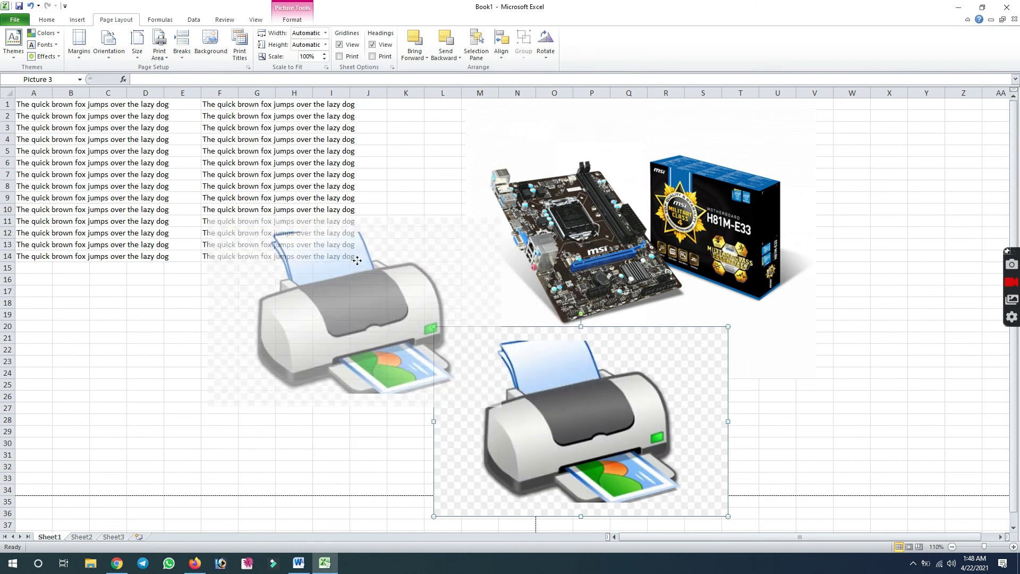
left_click_drag(584, 370, 357, 262)
- Shrink the motherboard picture to 2.93 × 3.67 in behind the printer, then move the printer to row 14
left_click(594, 186)
double_click(594, 186)
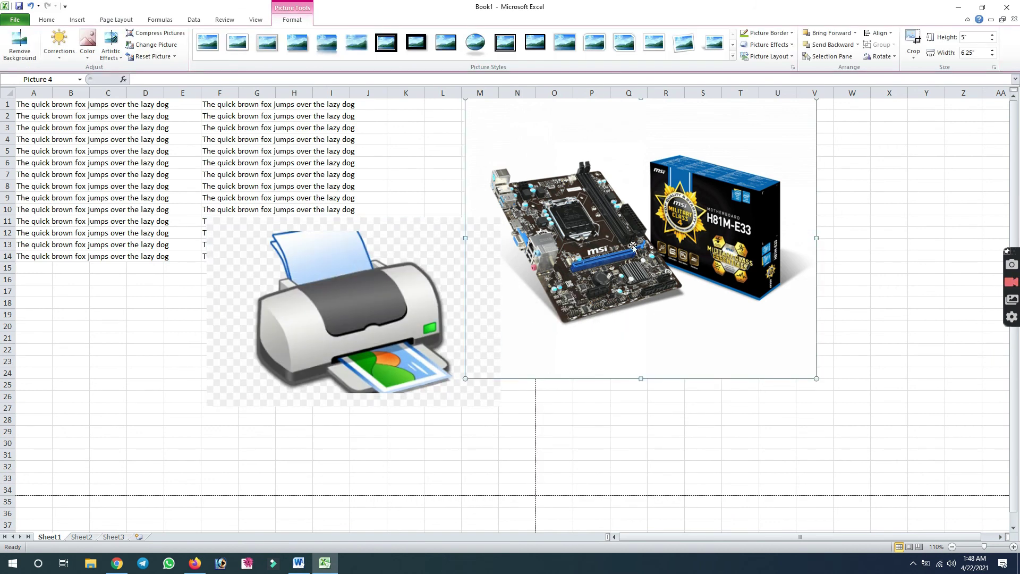
left_click_drag(594, 186, 609, 313)
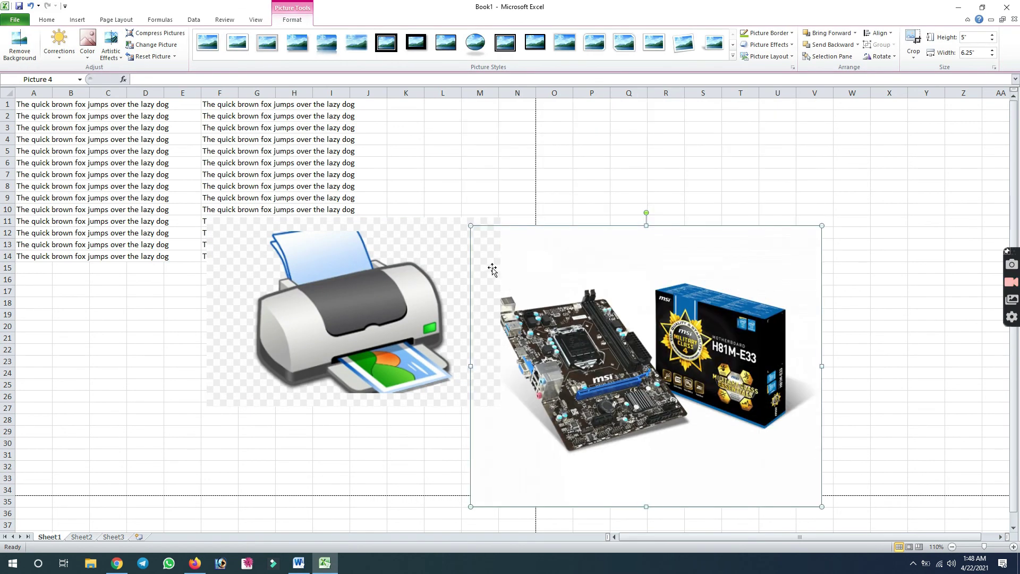
mouse_move(471, 225)
left_mouse_down()
mouse_move(553, 318)
mouse_move(616, 341)
left_mouse_up()
left_click_drag(713, 452, 469, 341)
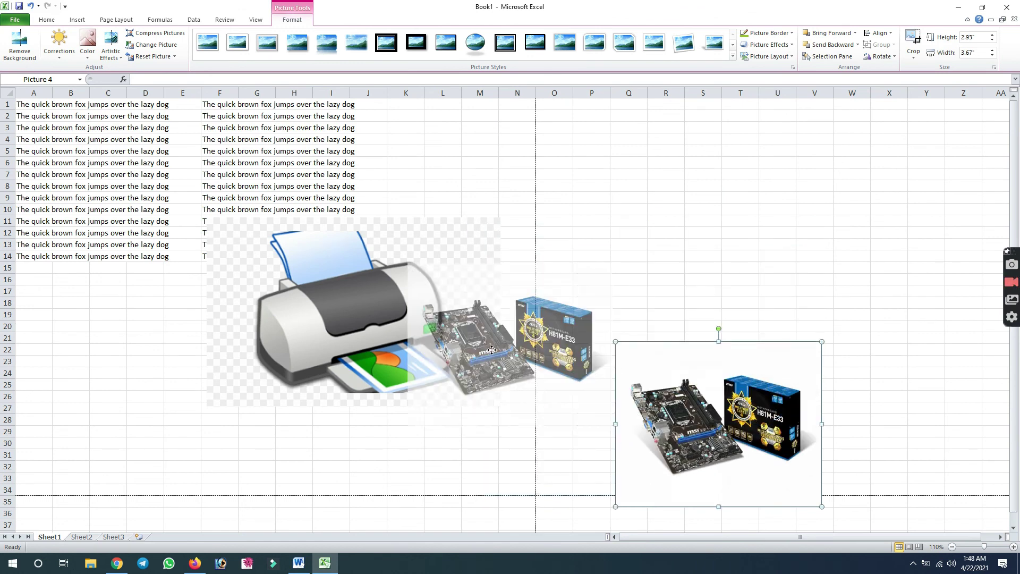
left_click(303, 319)
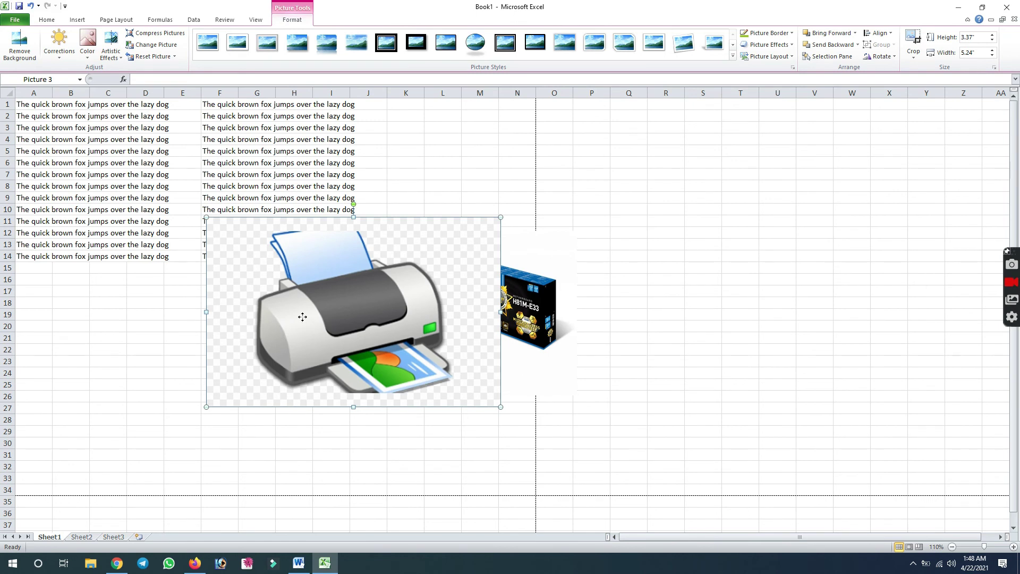
left_click_drag(302, 319, 304, 364)
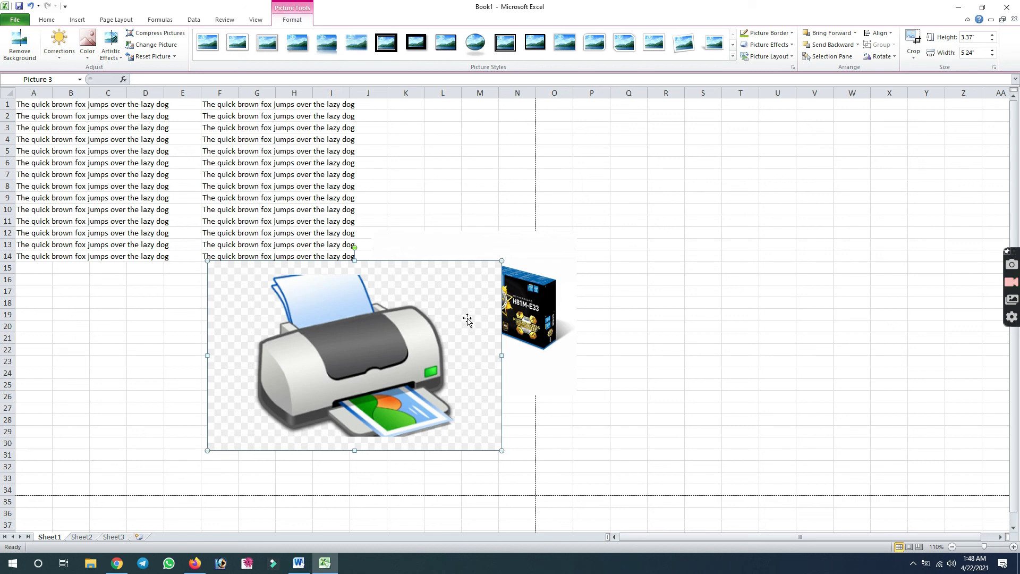
- Select both the printer and motherboard pictures and group them into one object
left_click(536, 277, "ctrl")
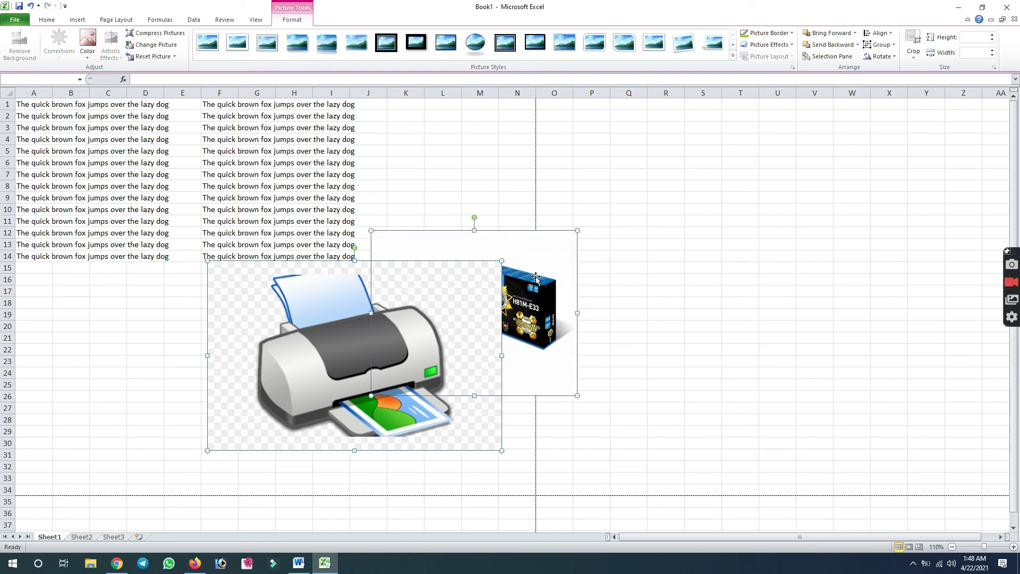
left_click(116, 20)
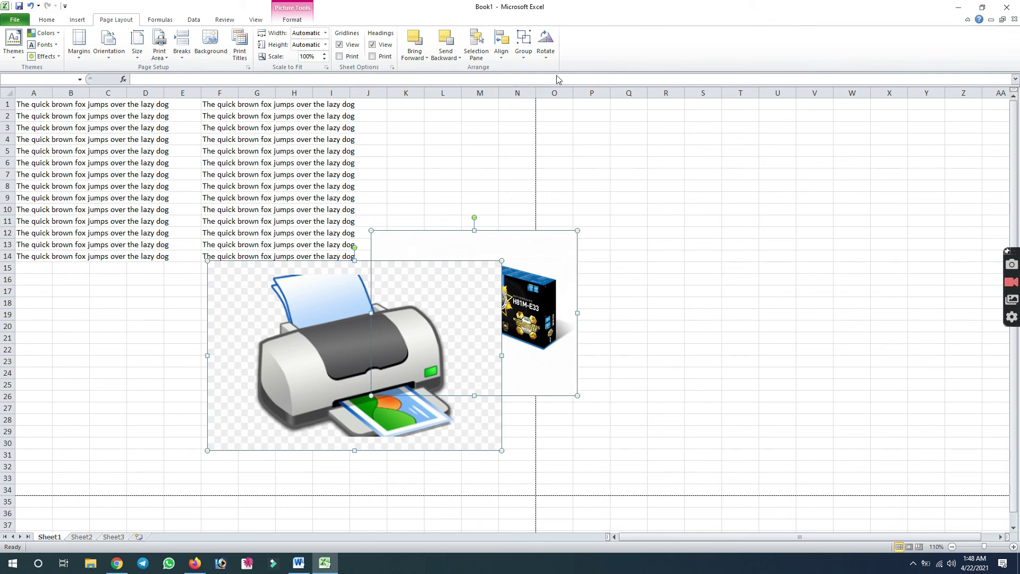
left_click(526, 49)
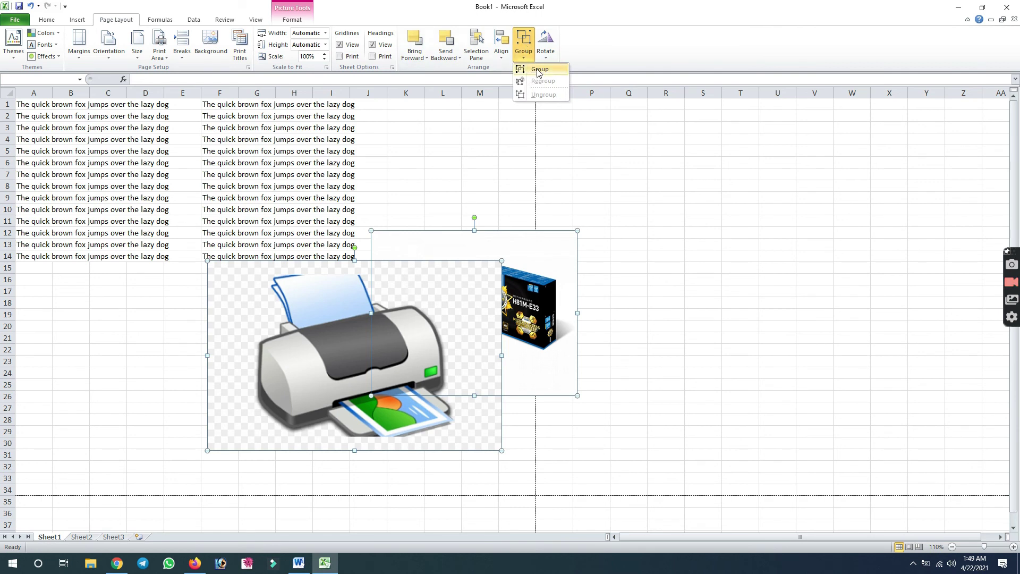
left_click(539, 71)
- Drag the picture group to the right, then ungroup it into two separate pictures
left_click(698, 290)
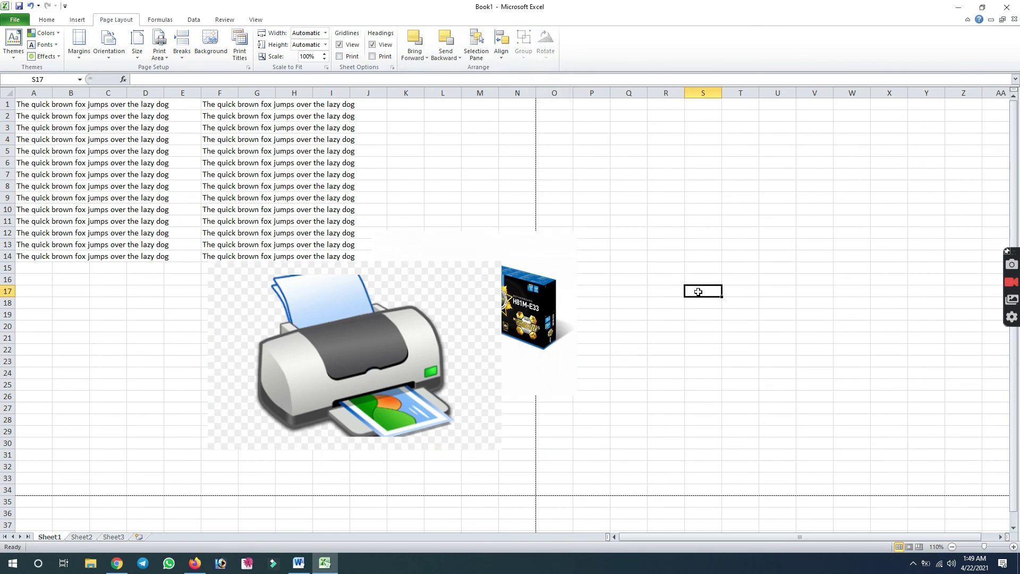
left_click(453, 313)
mouse_move(452, 311)
left_mouse_down()
mouse_move(644, 323)
mouse_move(527, 240)
mouse_move(568, 426)
mouse_move(644, 276)
mouse_move(411, 321)
left_mouse_up()
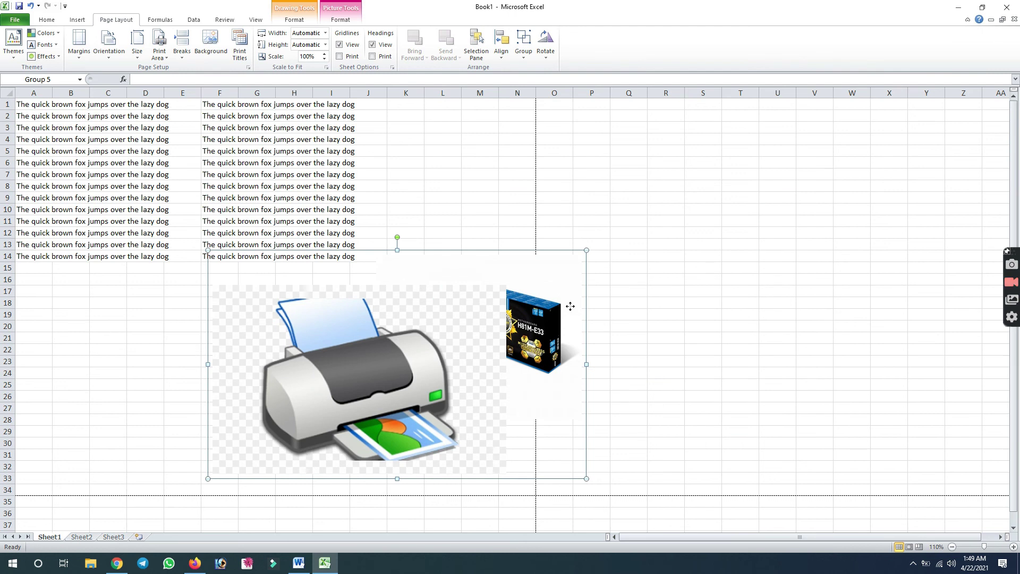
left_click_drag(570, 307, 643, 304)
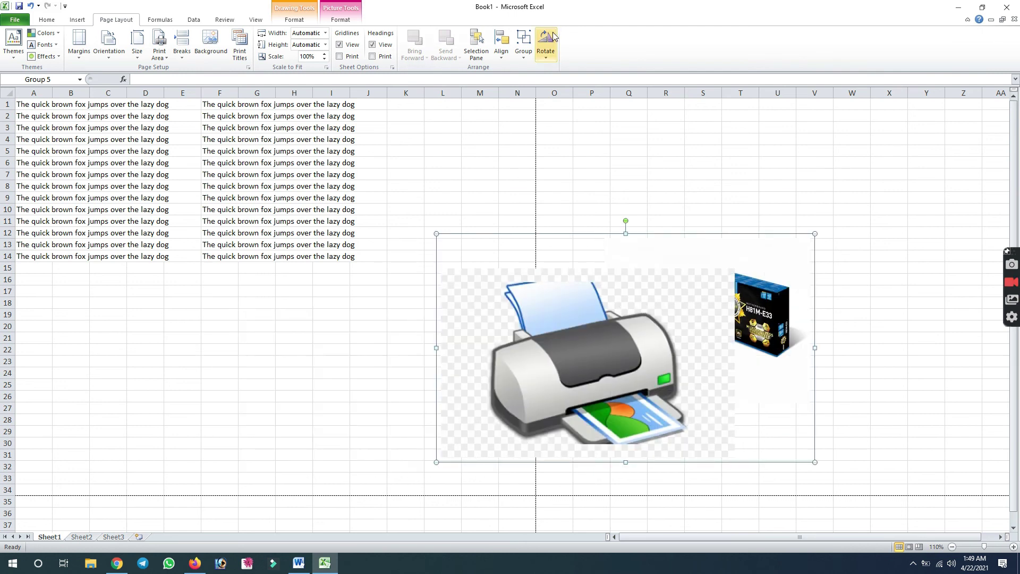
left_click(524, 60)
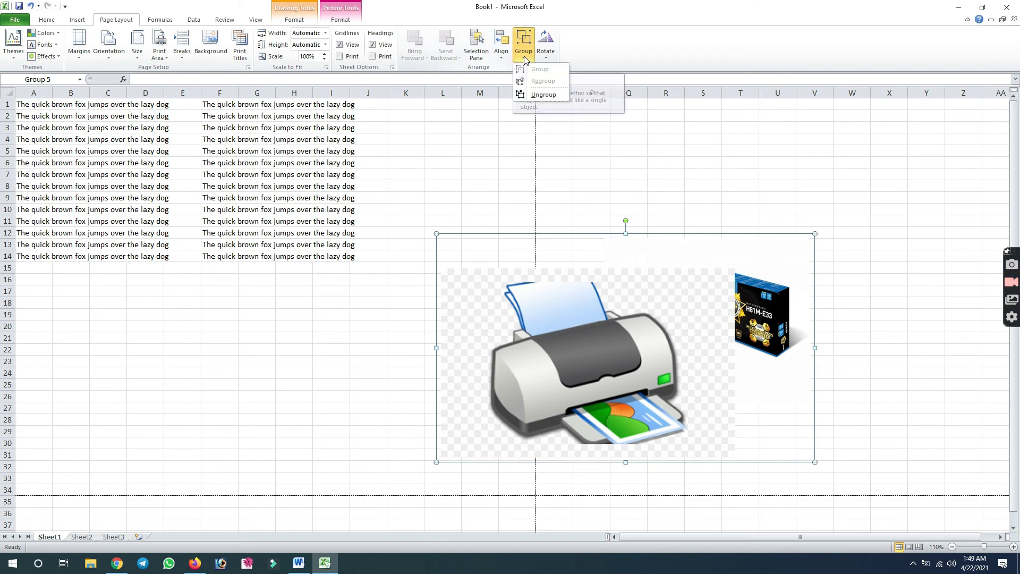
left_click(543, 95)
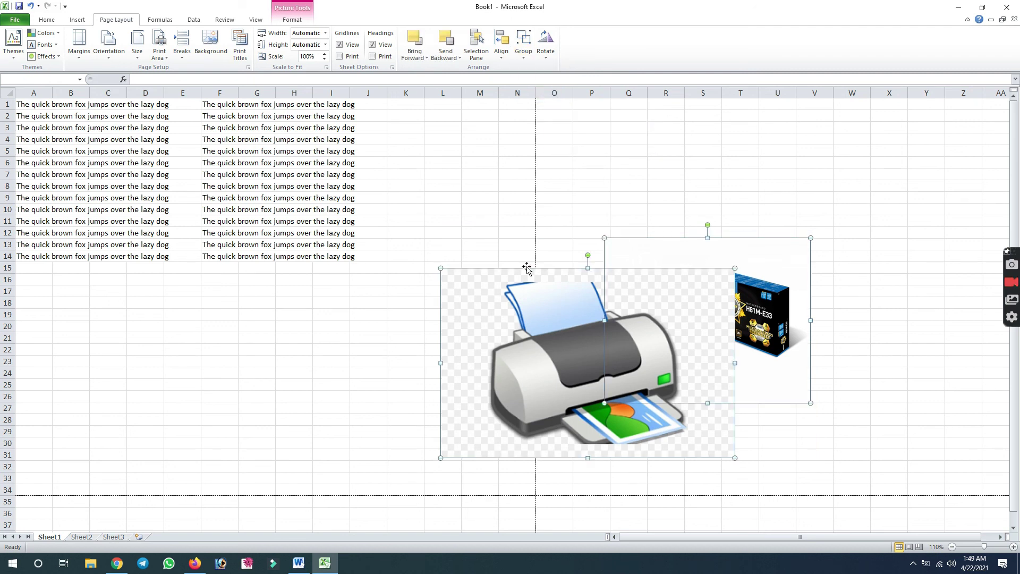
- Place the printer picture beside the upper-left fox sentences and the motherboard picture lower right
left_click(503, 221)
double_click(576, 344)
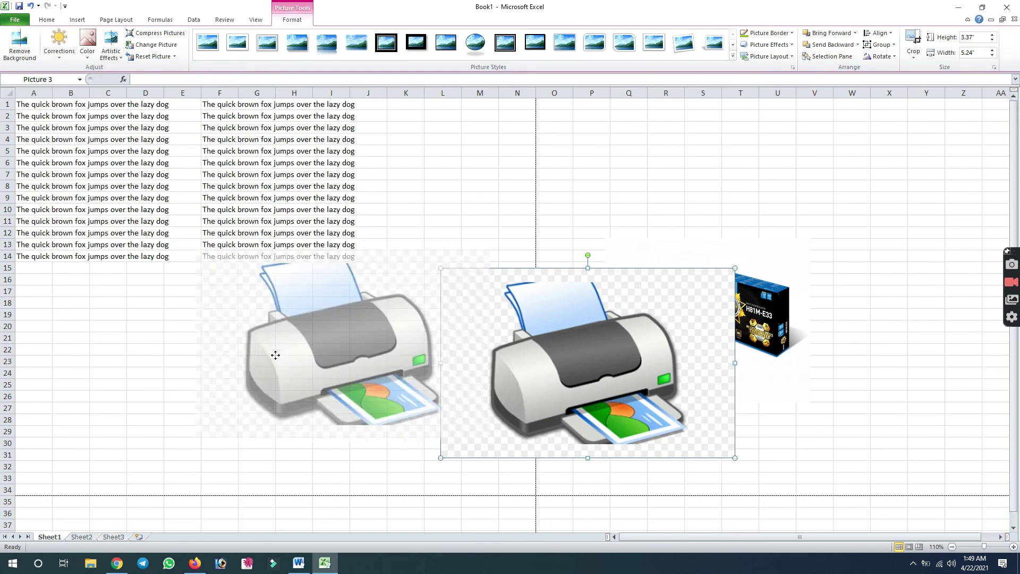
left_click_drag(538, 381, 272, 295)
left_click_drag(678, 323, 532, 345)
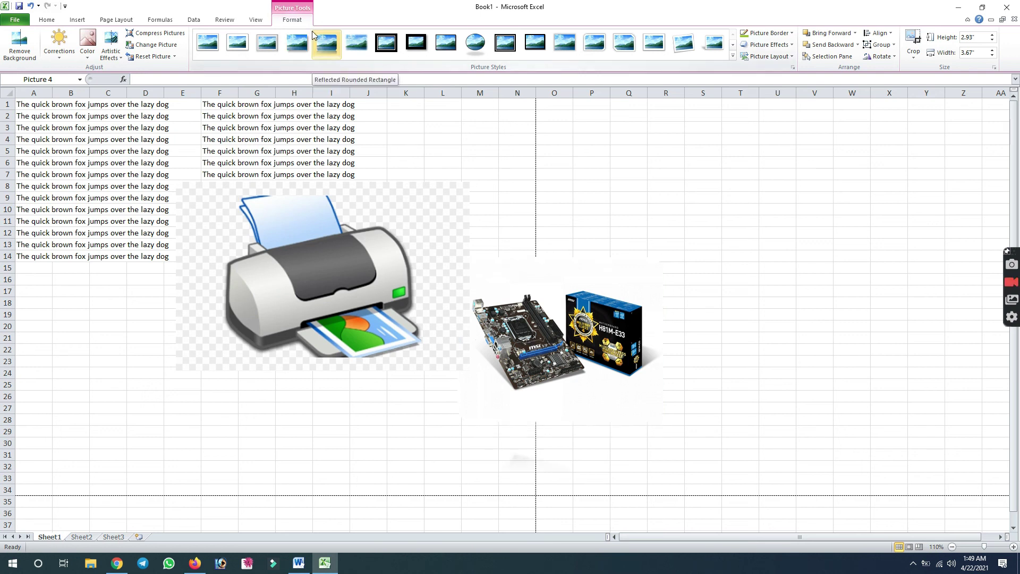
left_click(117, 20)
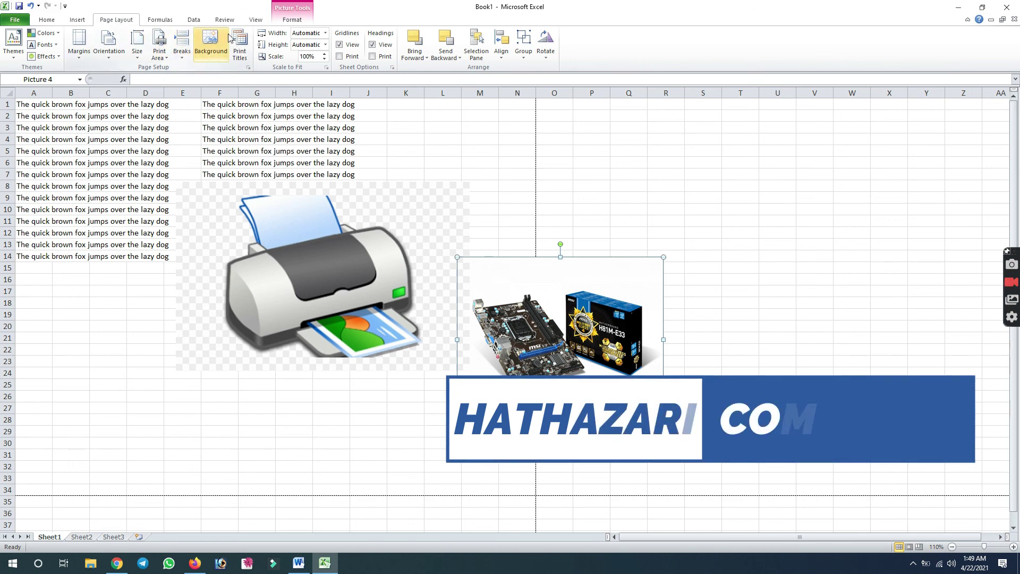
left_click(291, 20)
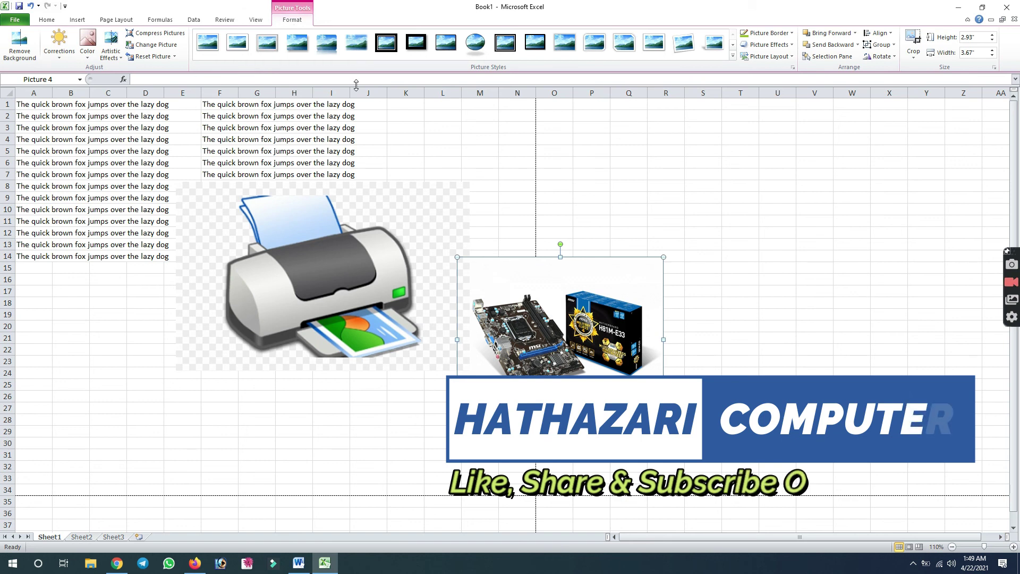